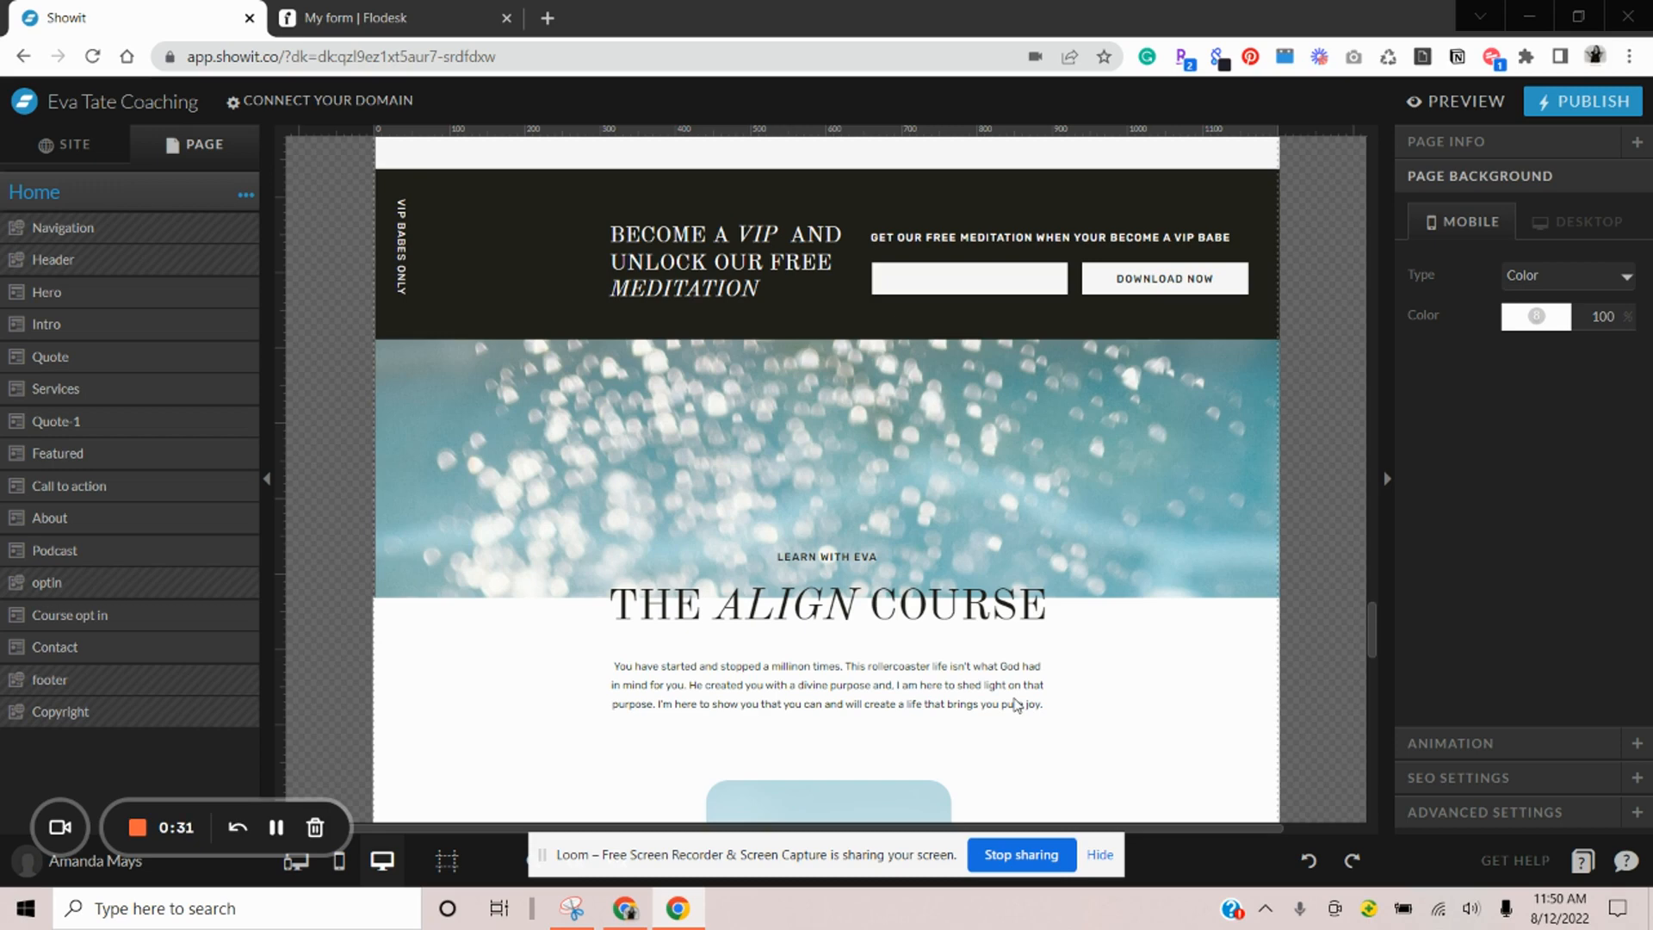
Open the Optin site canvas for editing and select the white placeholder box for the email embed
mouse_move(754, 277)
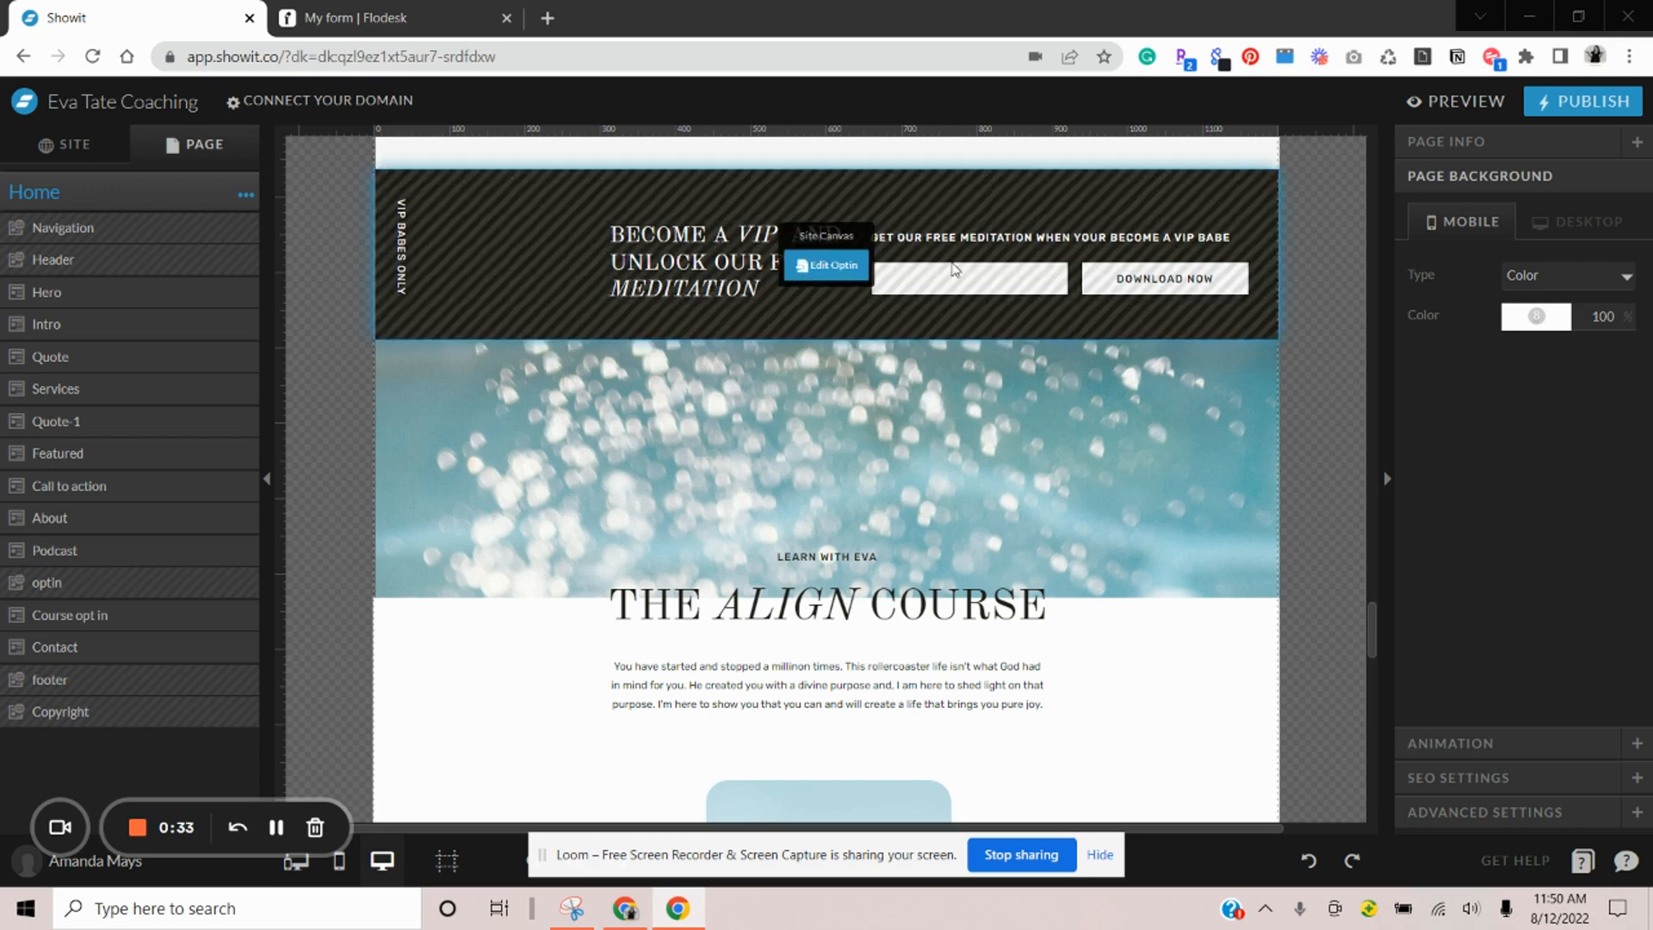
left_click(827, 267)
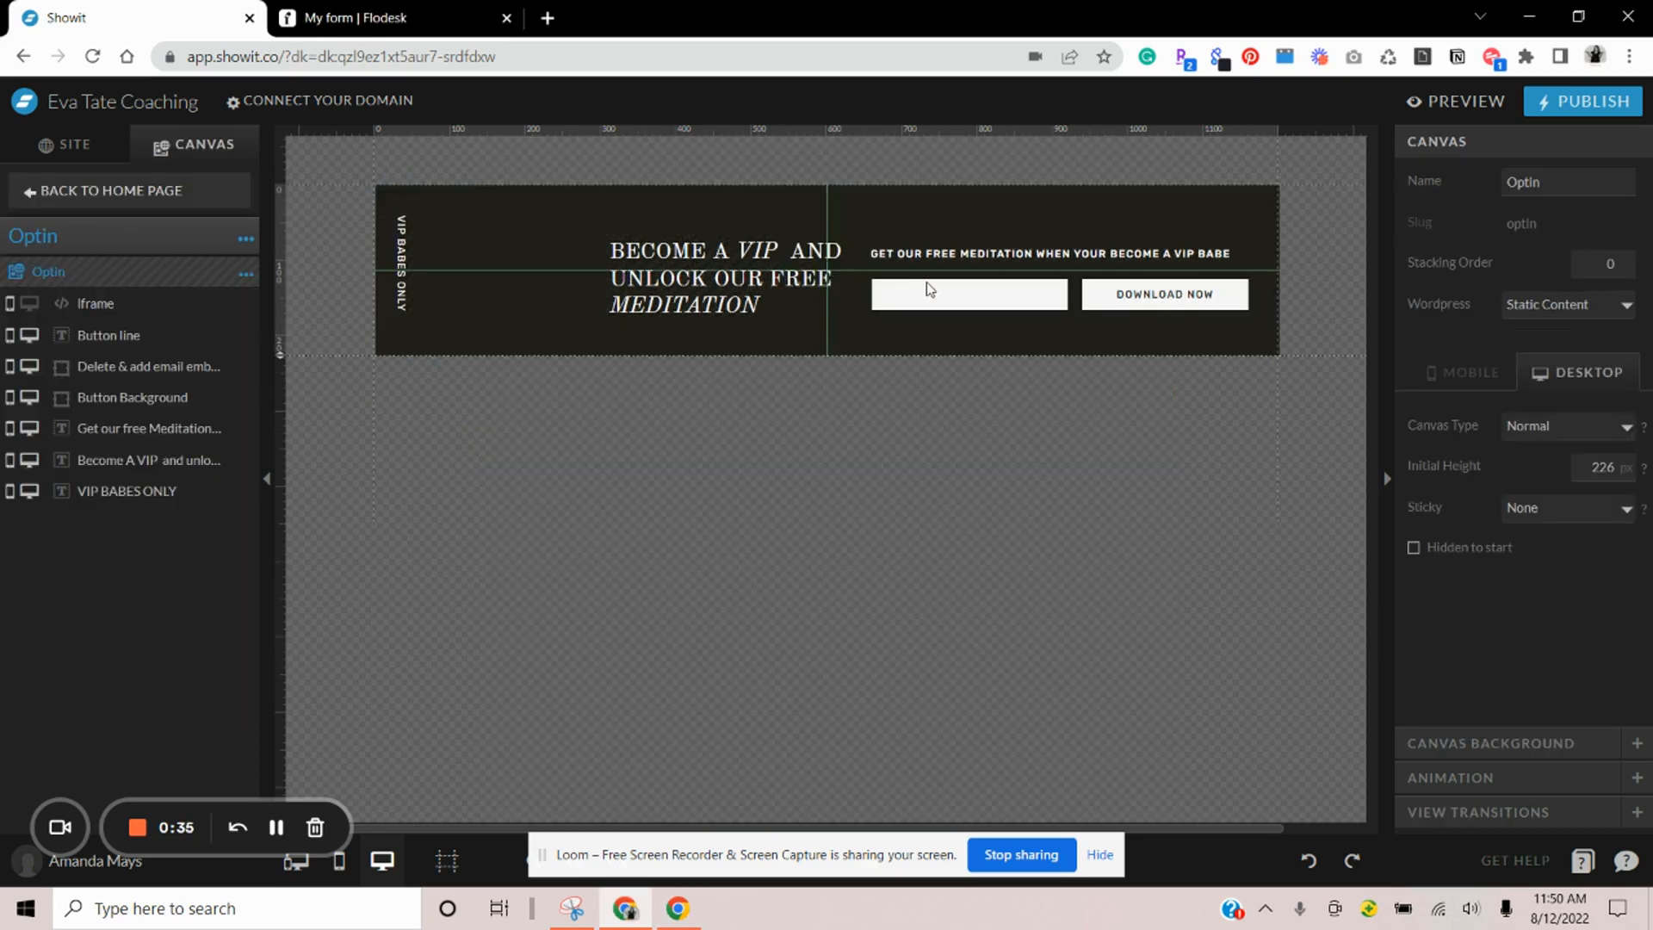
left_click(960, 299)
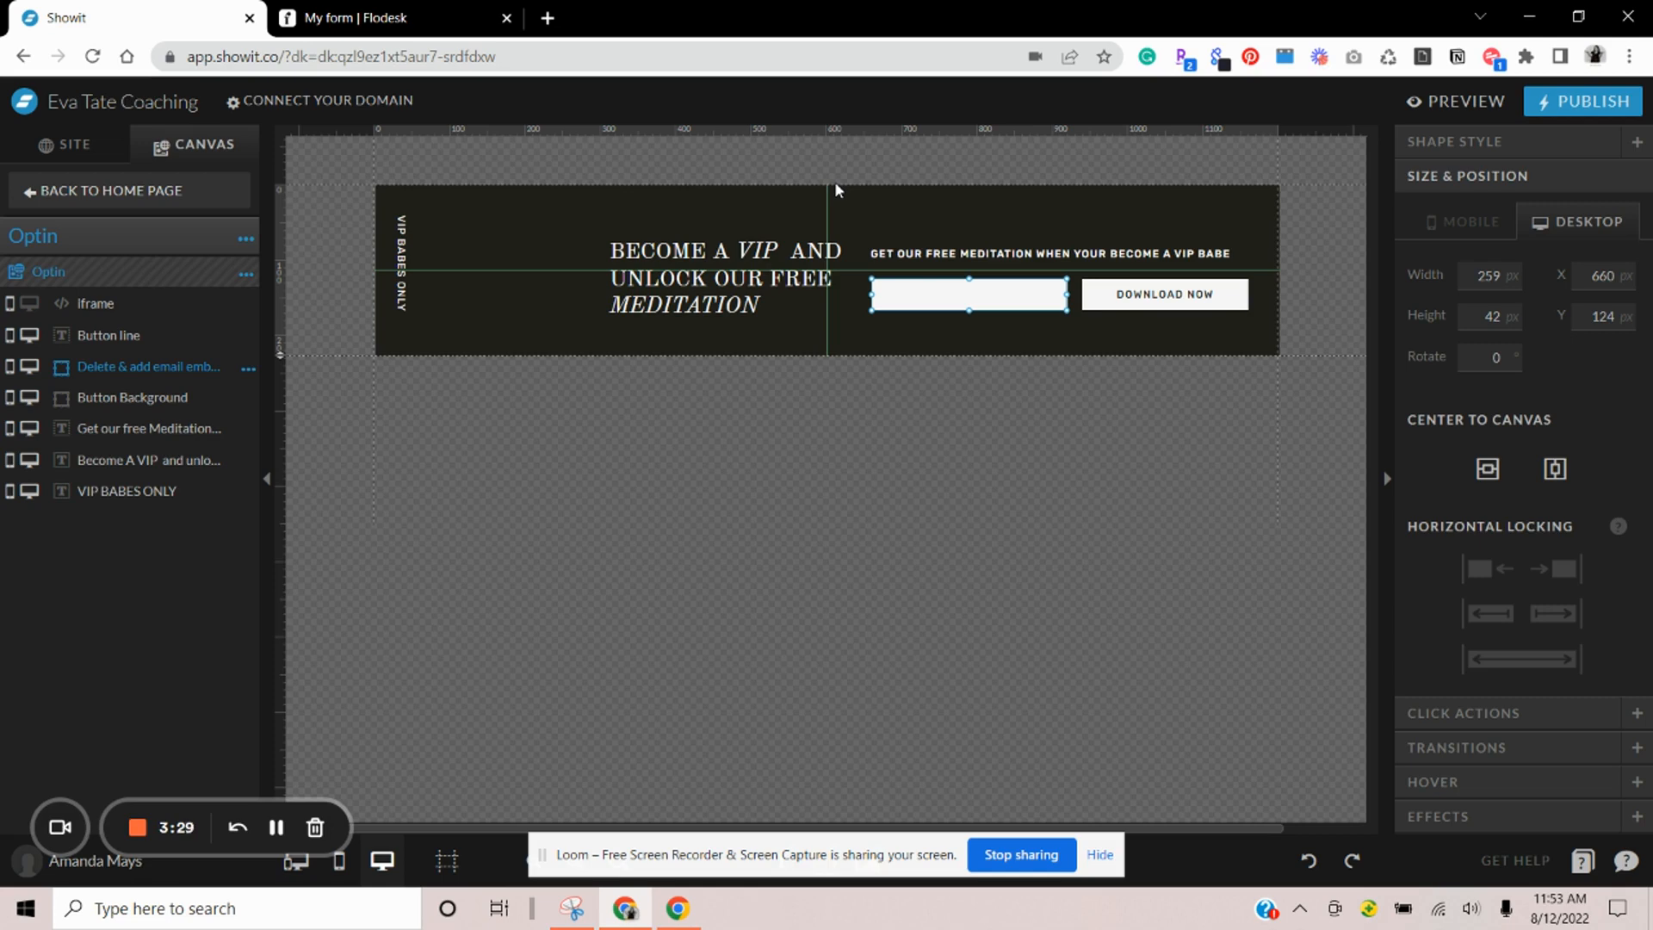
Switch to Flodesk and start a new inline form from the Ribbon banner template
left_click(388, 19)
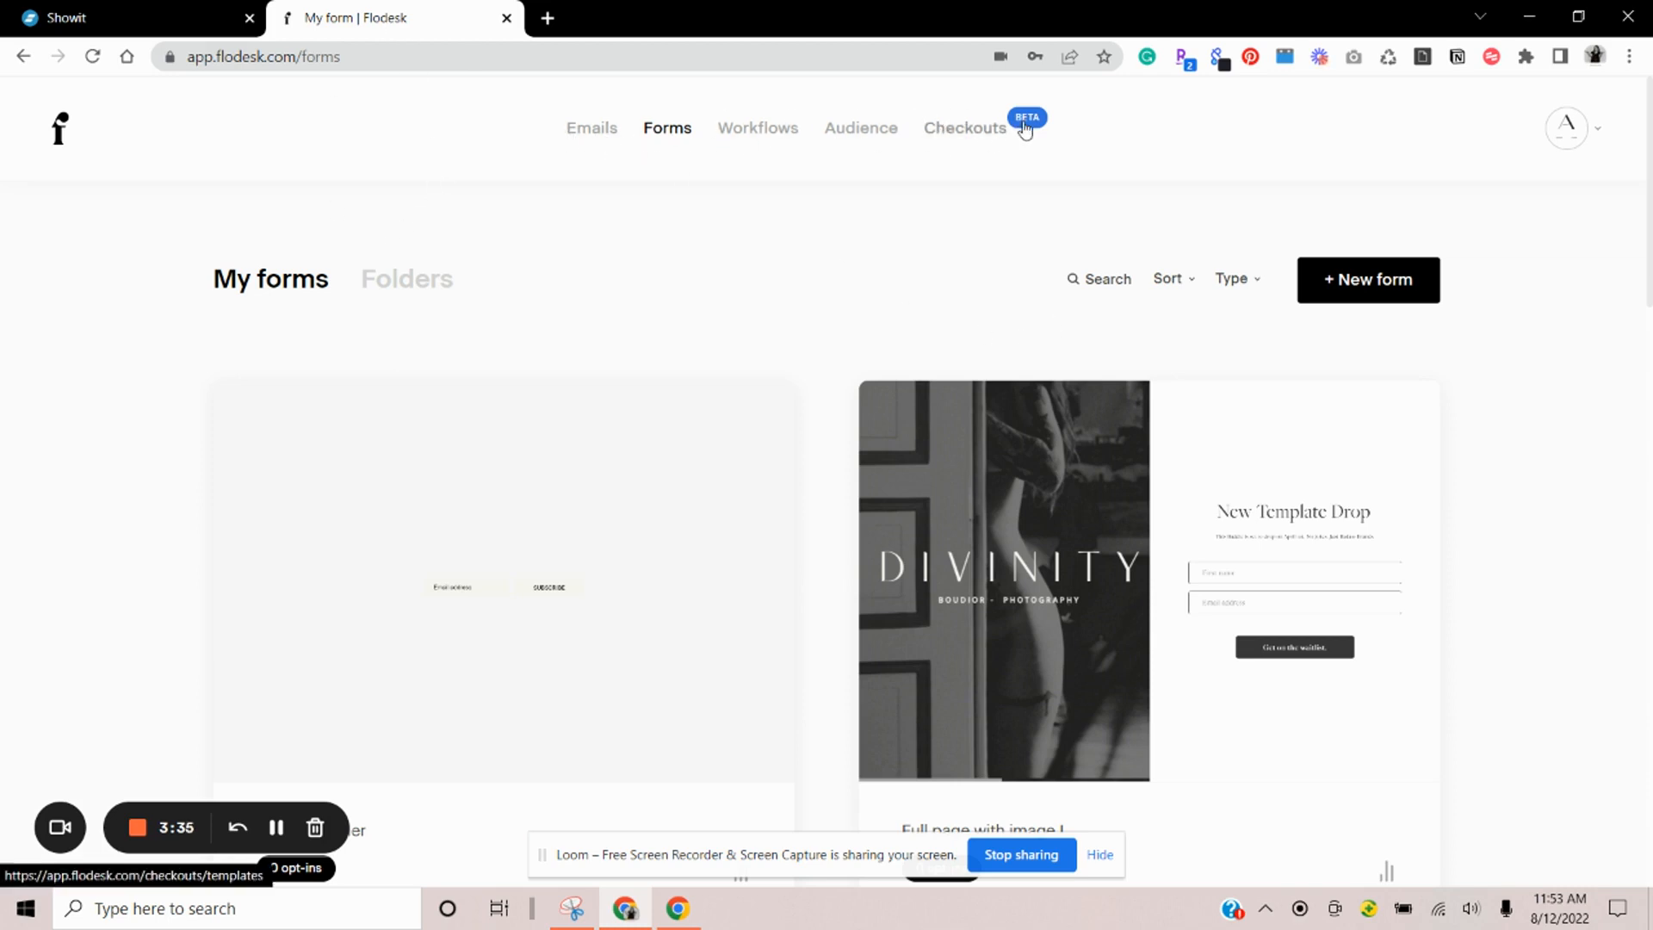
left_click(676, 137)
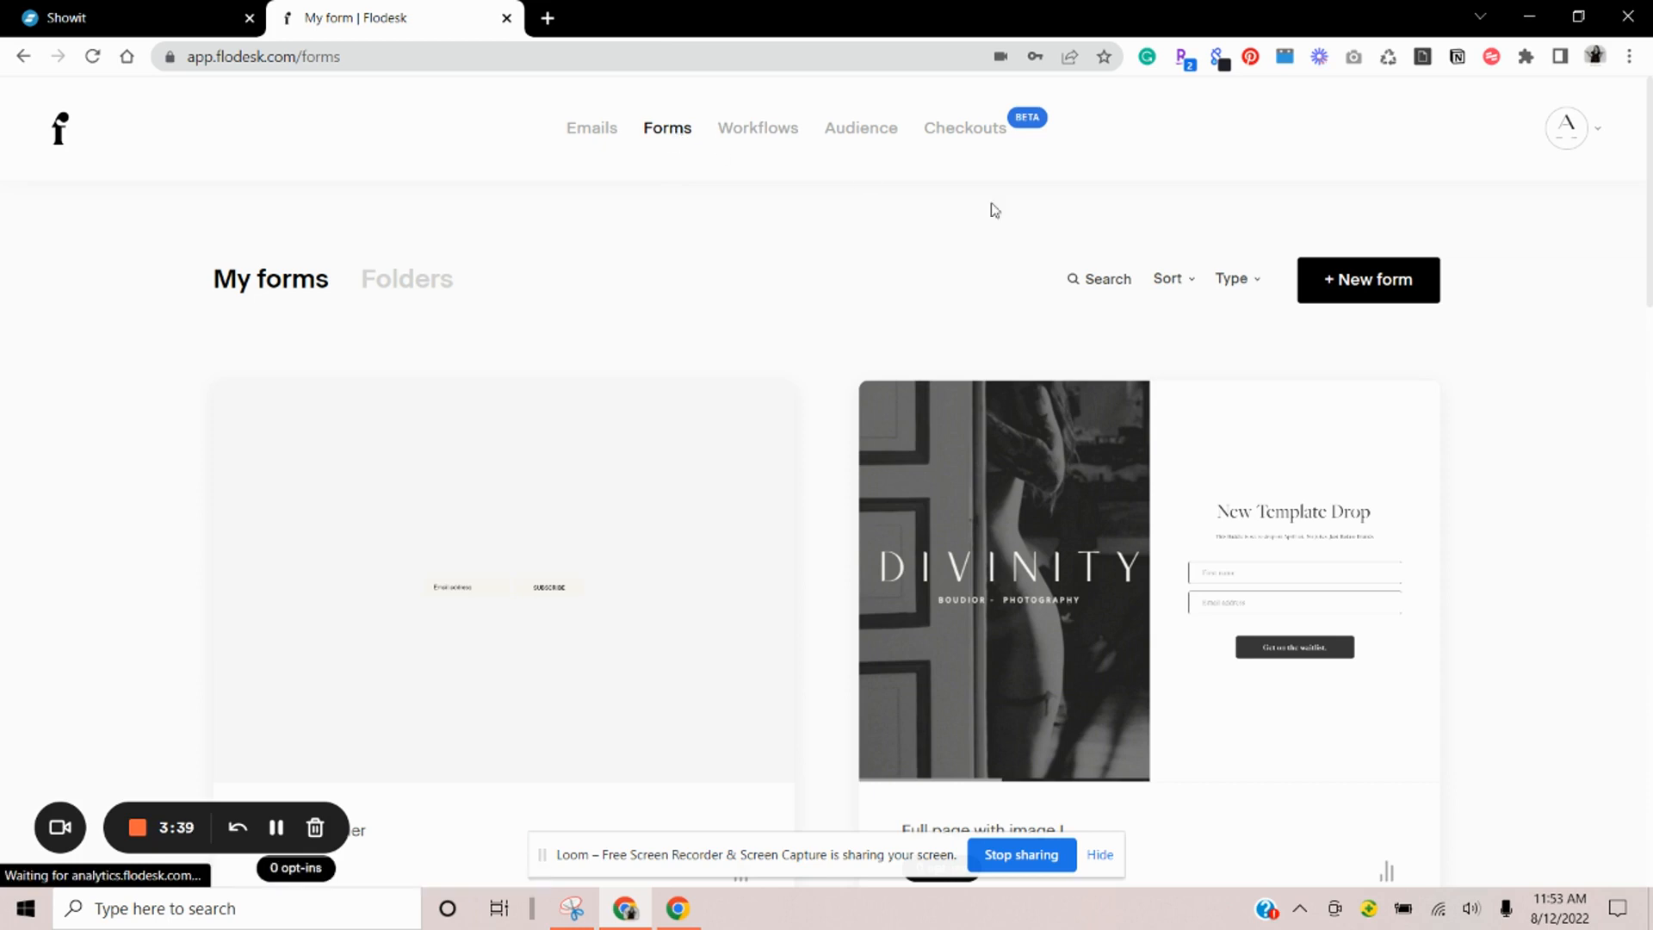
left_click(1349, 289)
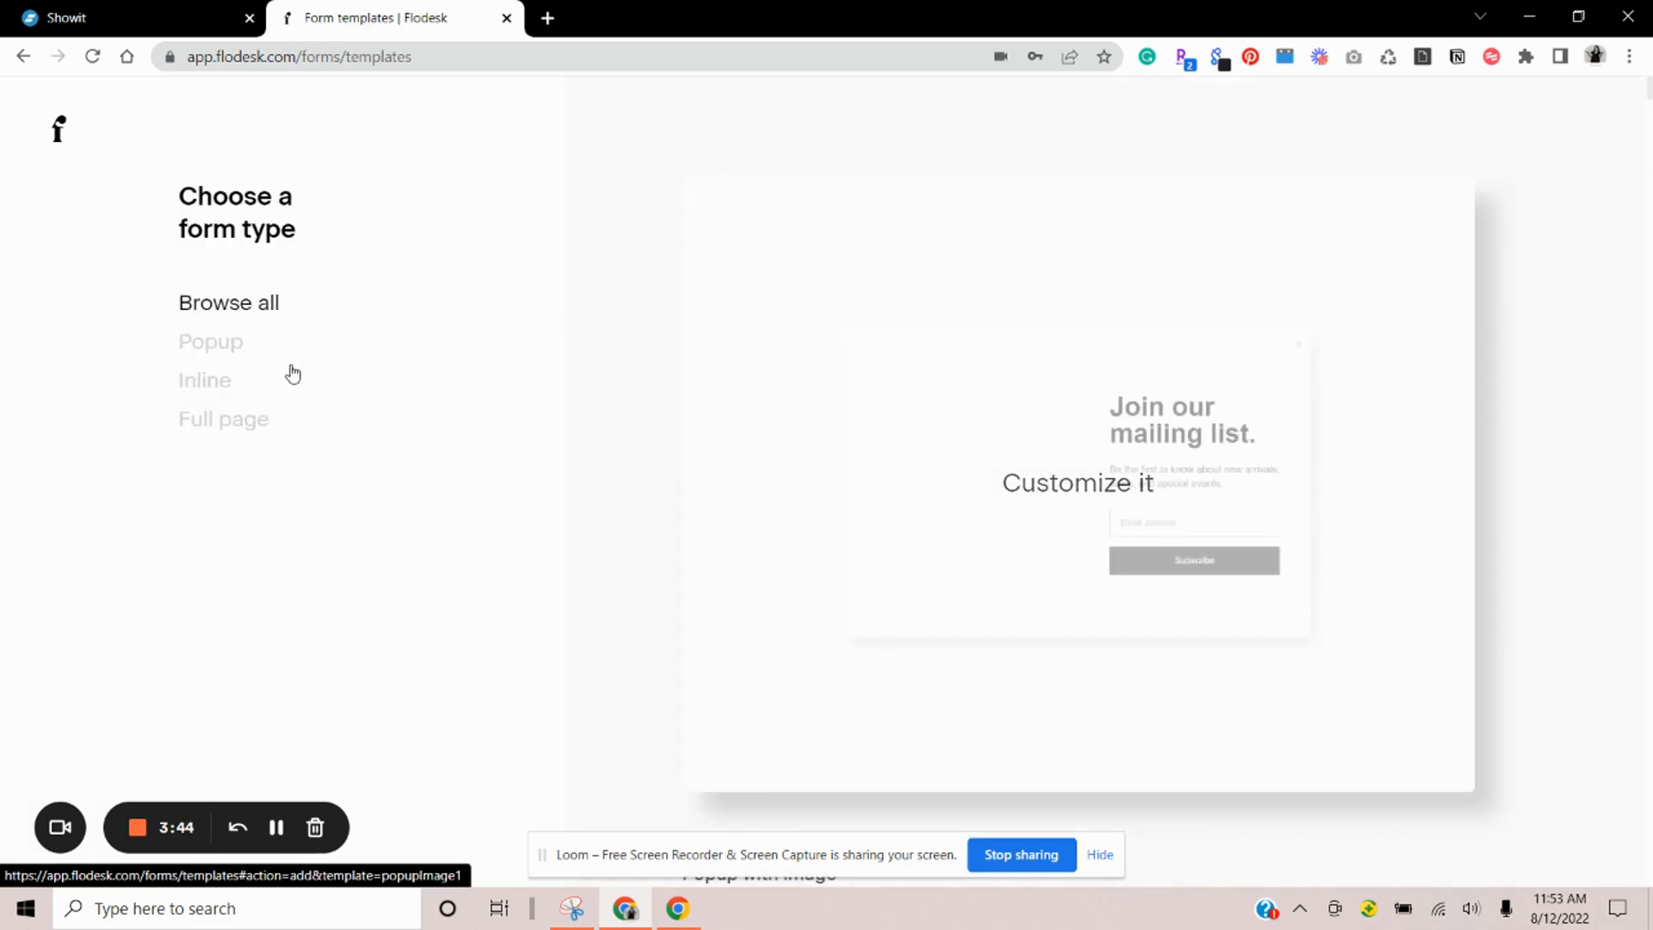
left_click(225, 384)
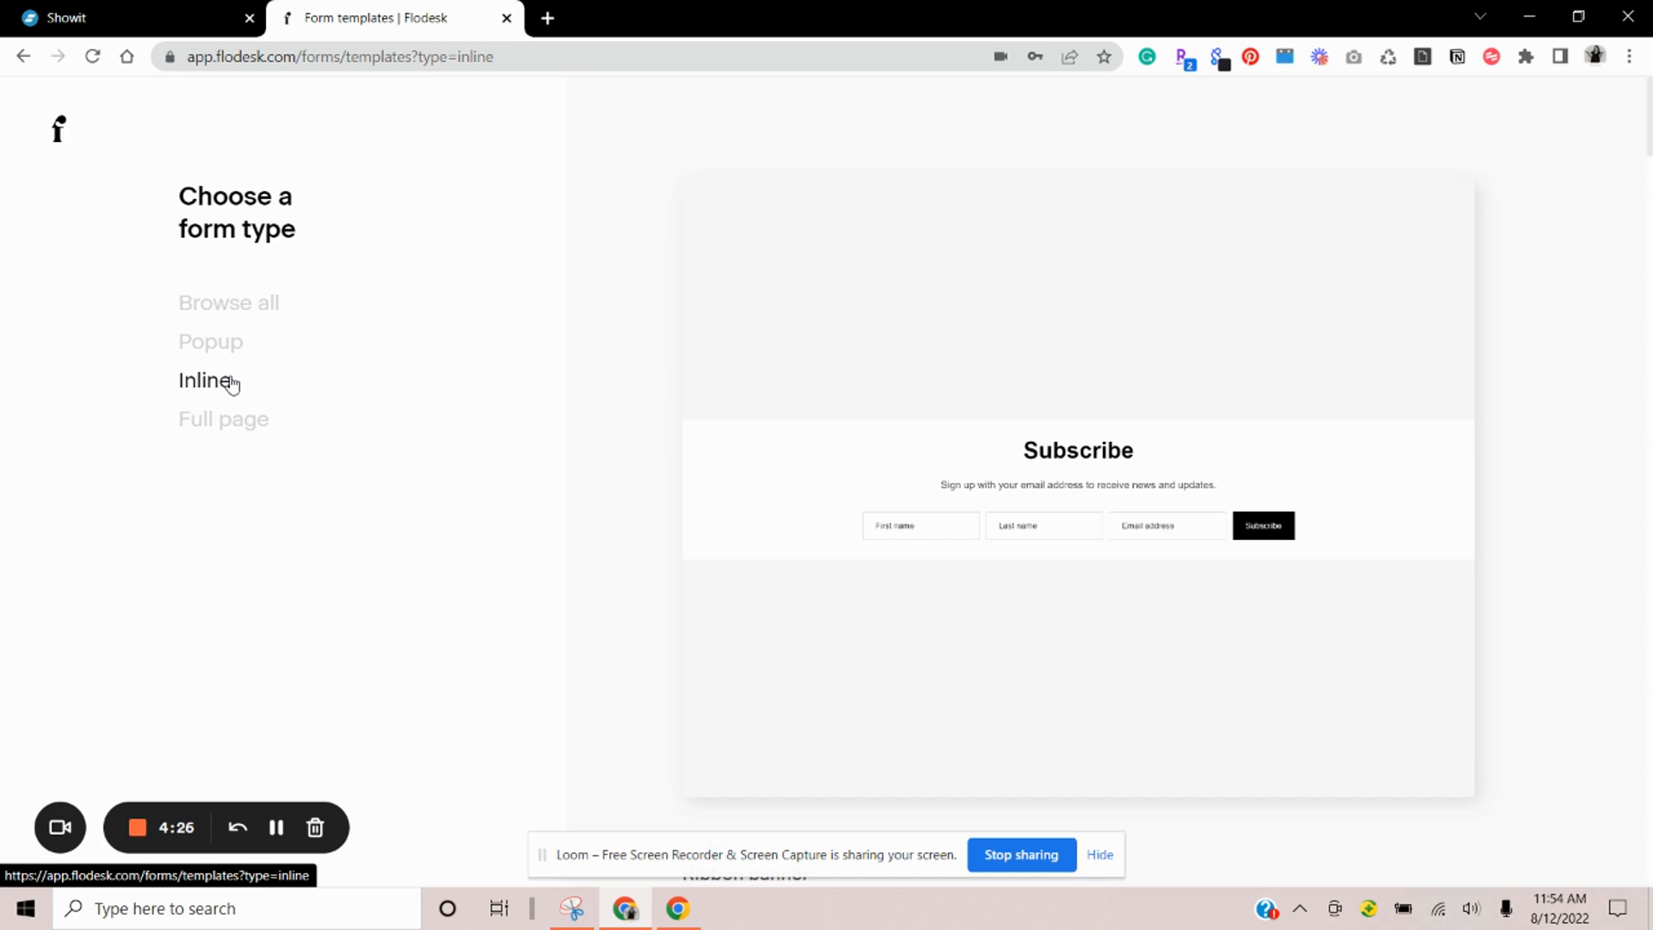
left_click(861, 483)
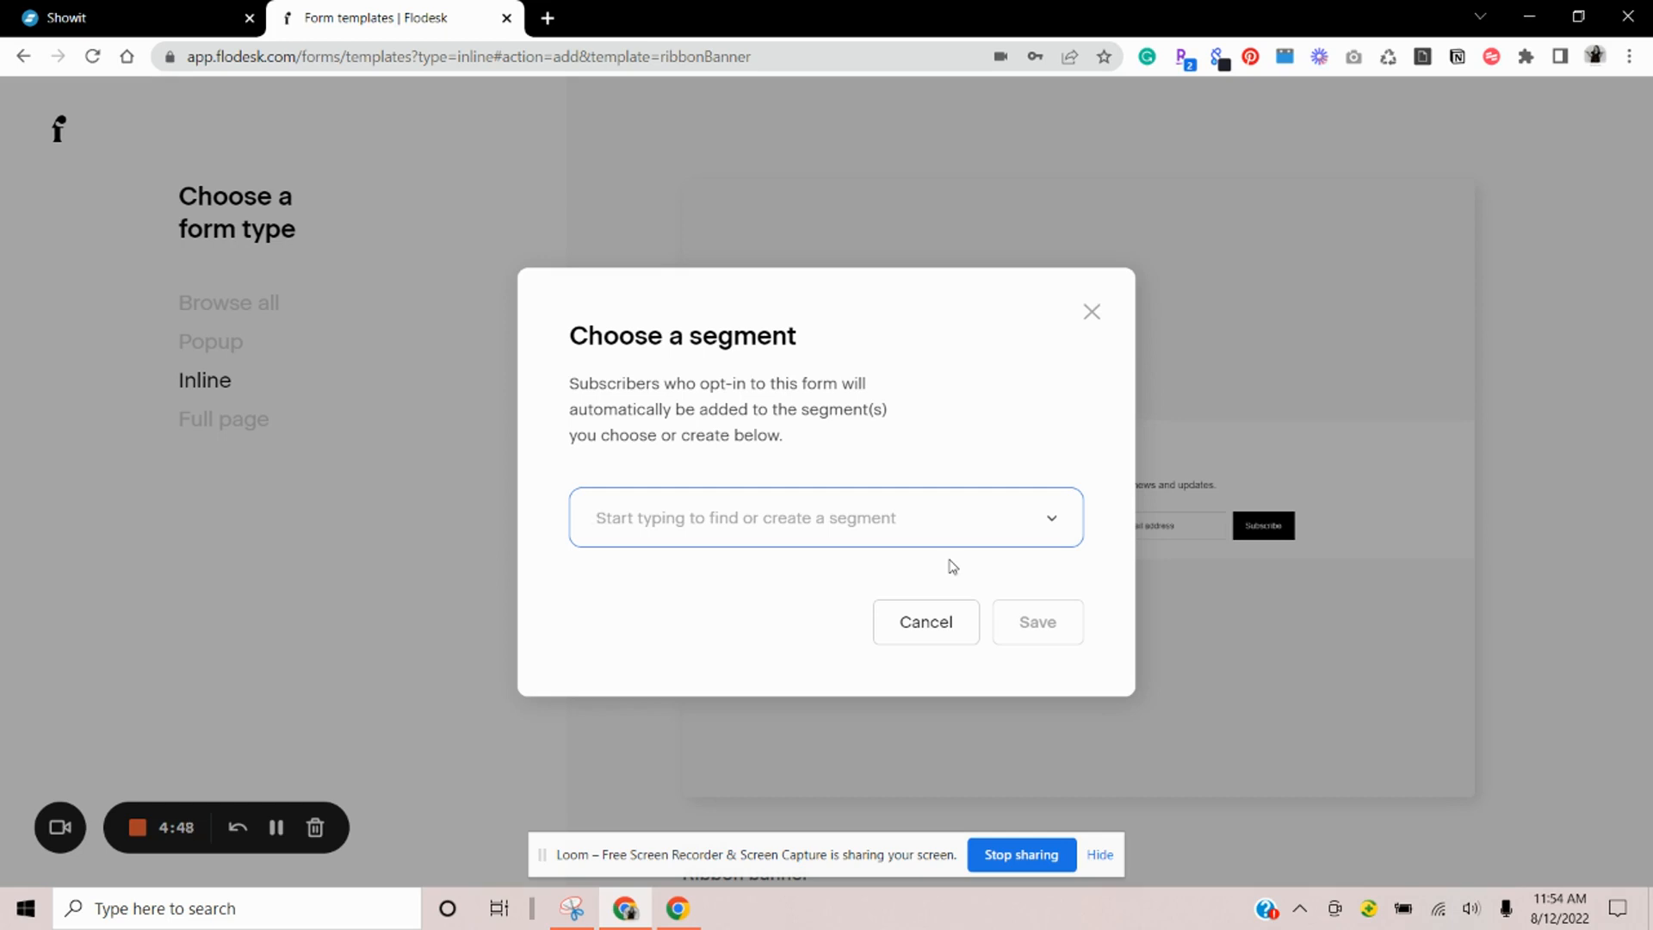
Assign the form's subscribers to the existing Secret segment and save the choice
left_click(1053, 526)
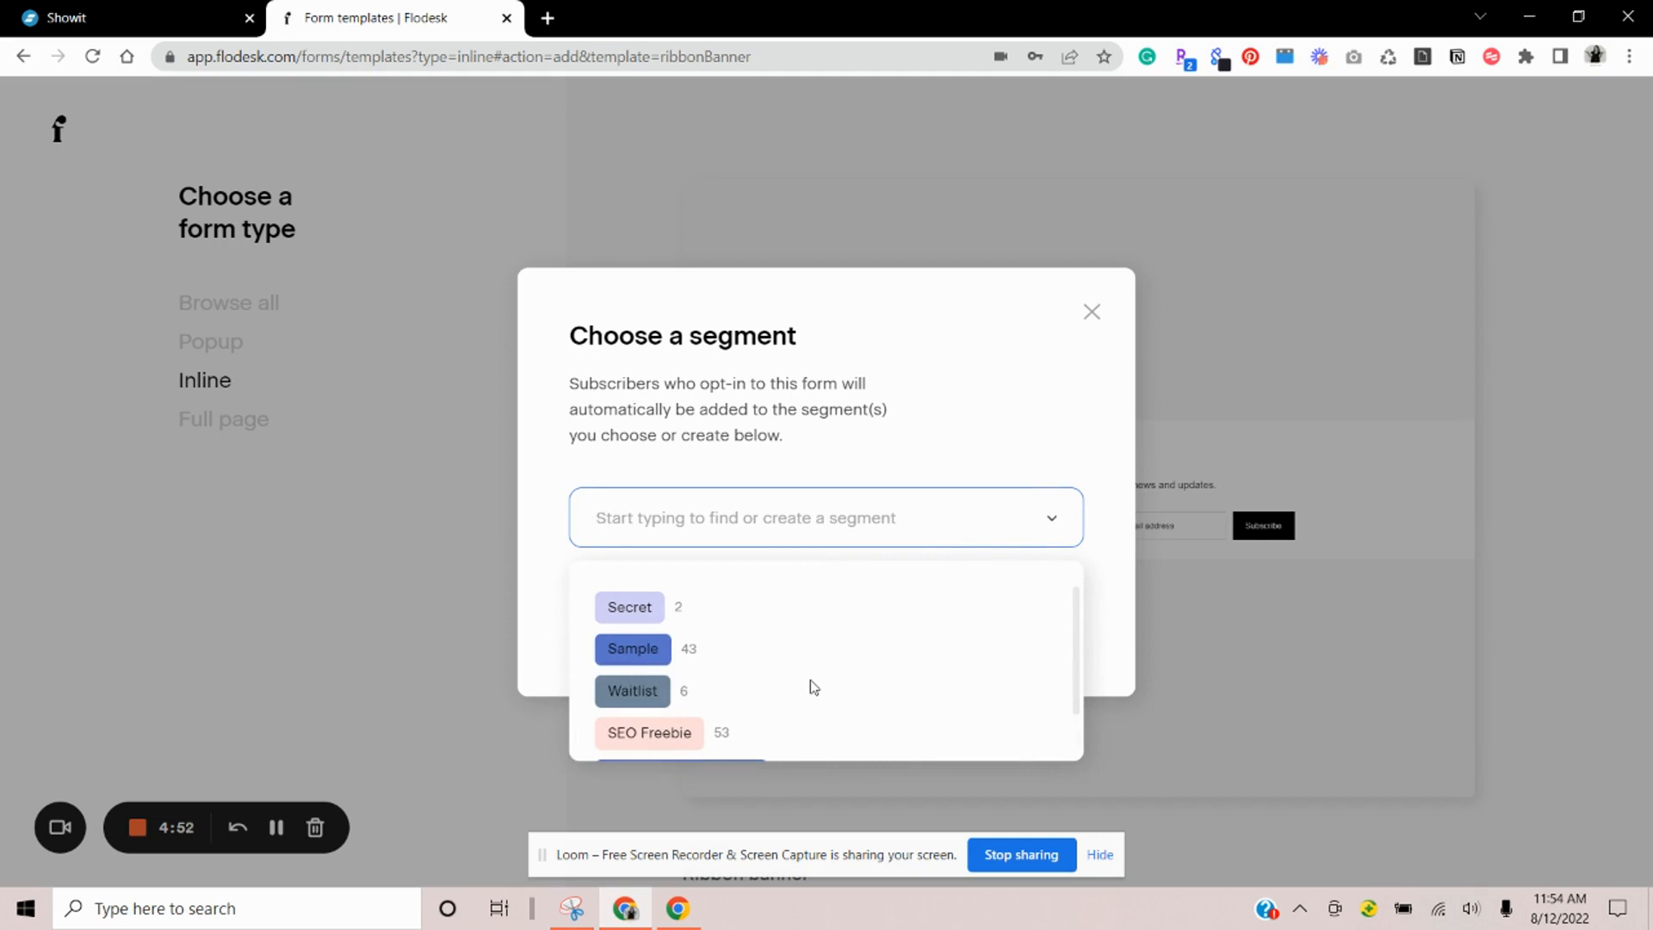
scroll(810, 684, "down", 1)
scroll(807, 683, "up", 1)
left_click(629, 608)
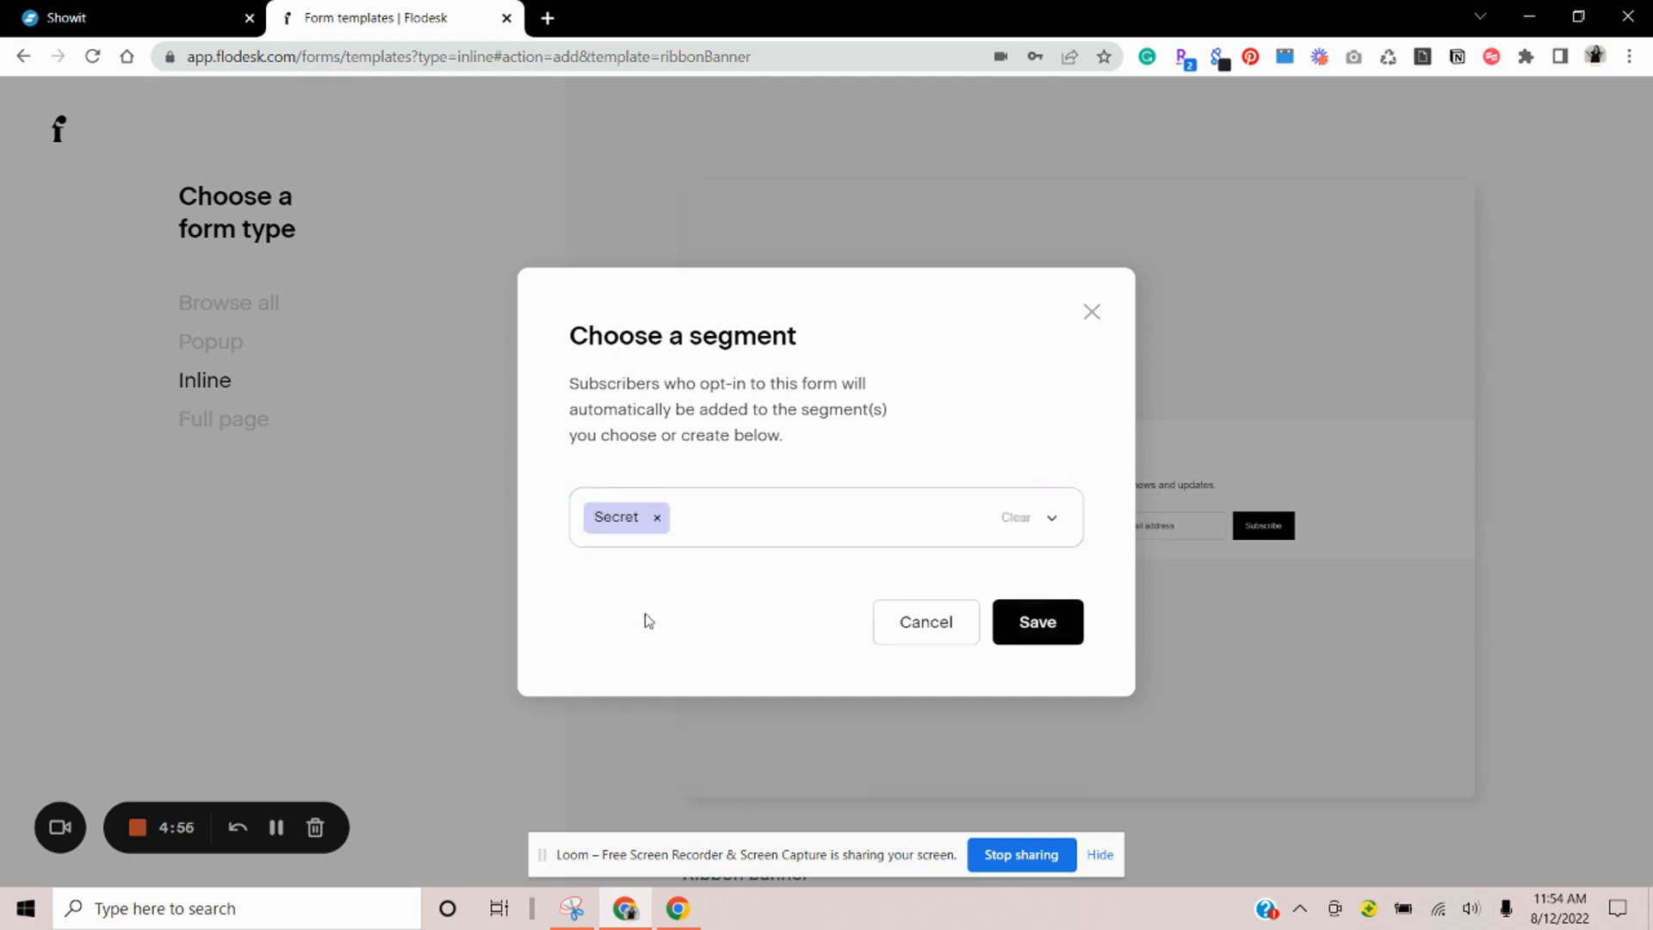
left_click(1068, 637)
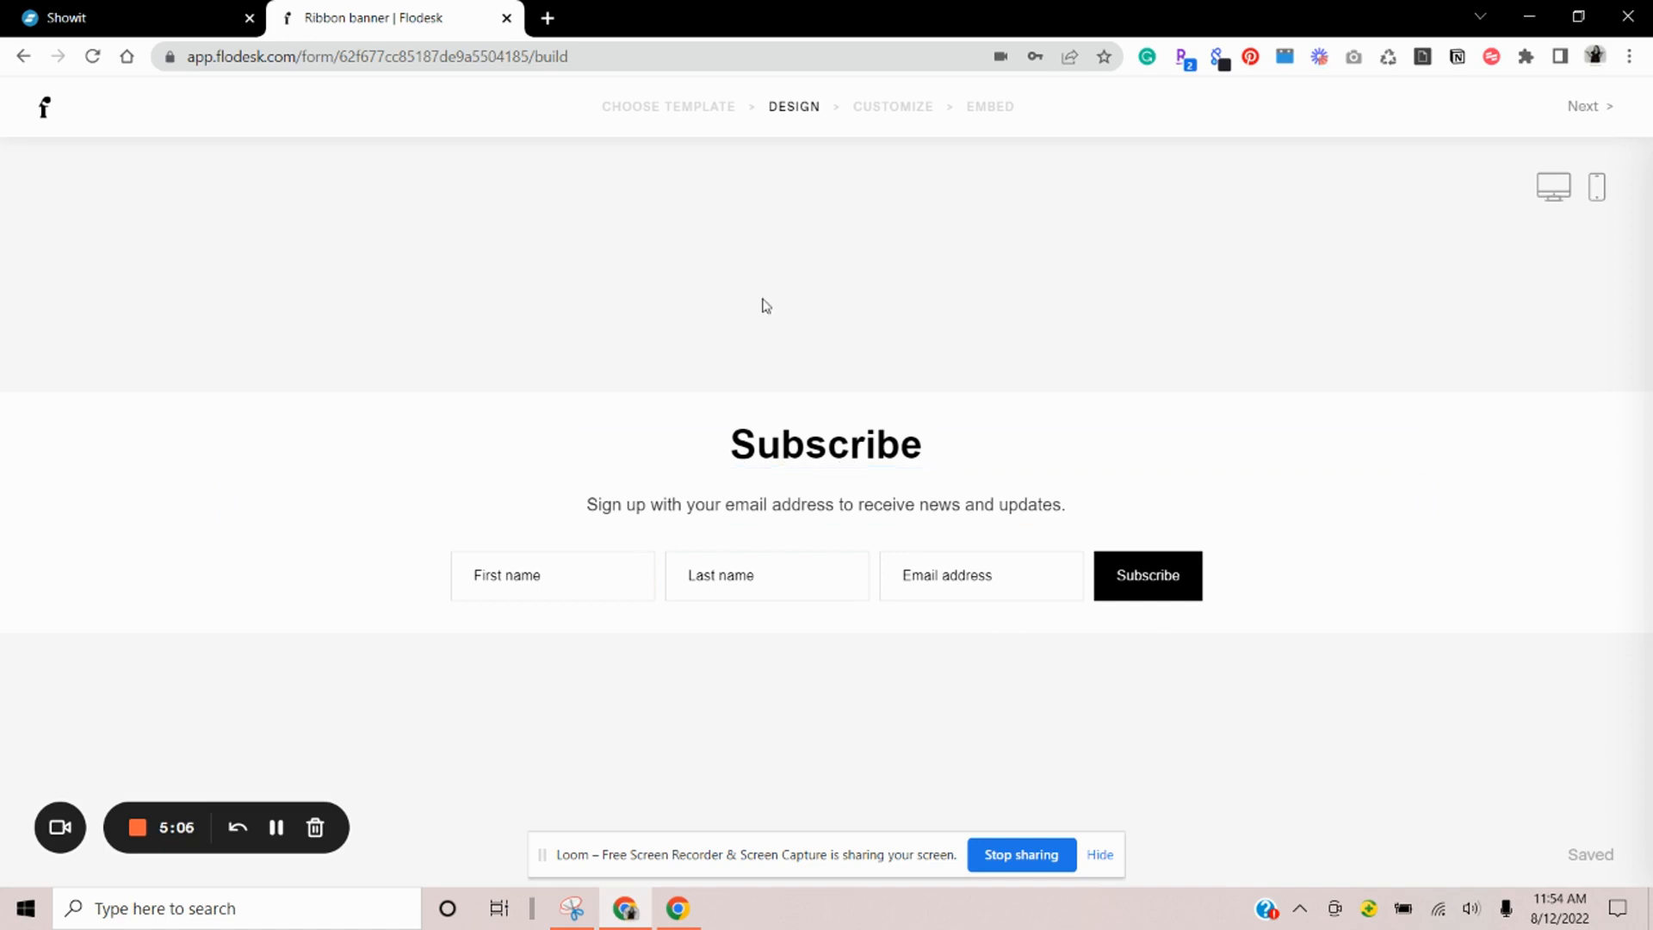
Compare the form with the Showit opt-in design and set its canvas color and background color to transparent
left_click(122, 16)
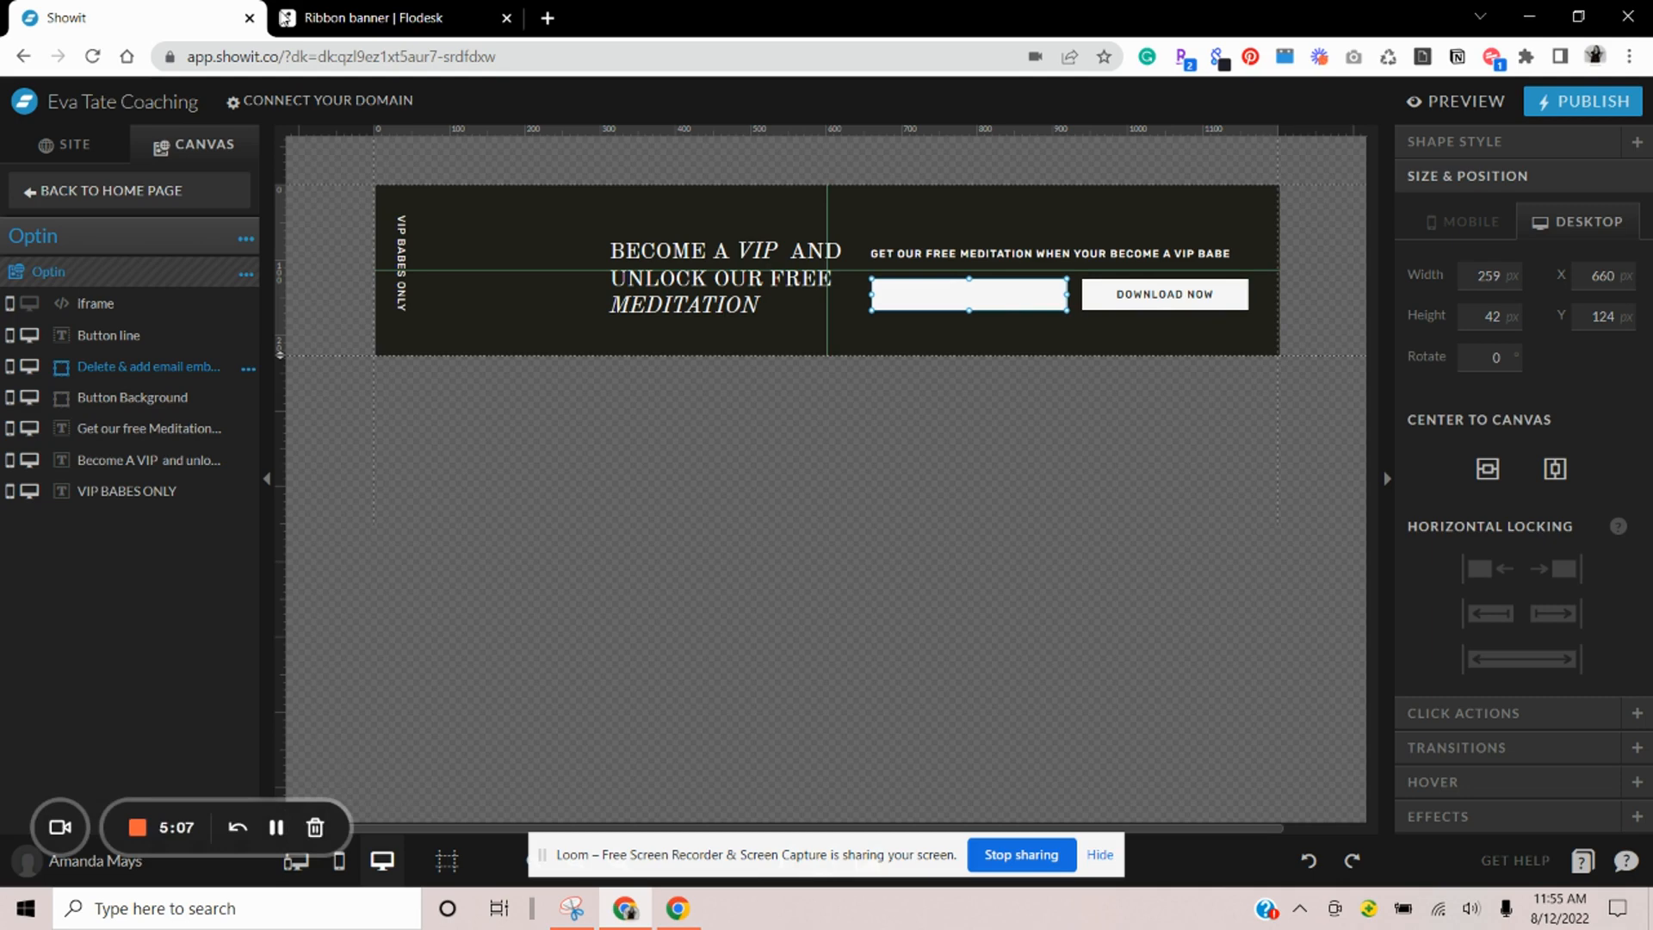
left_click(344, 19)
left_click(452, 446)
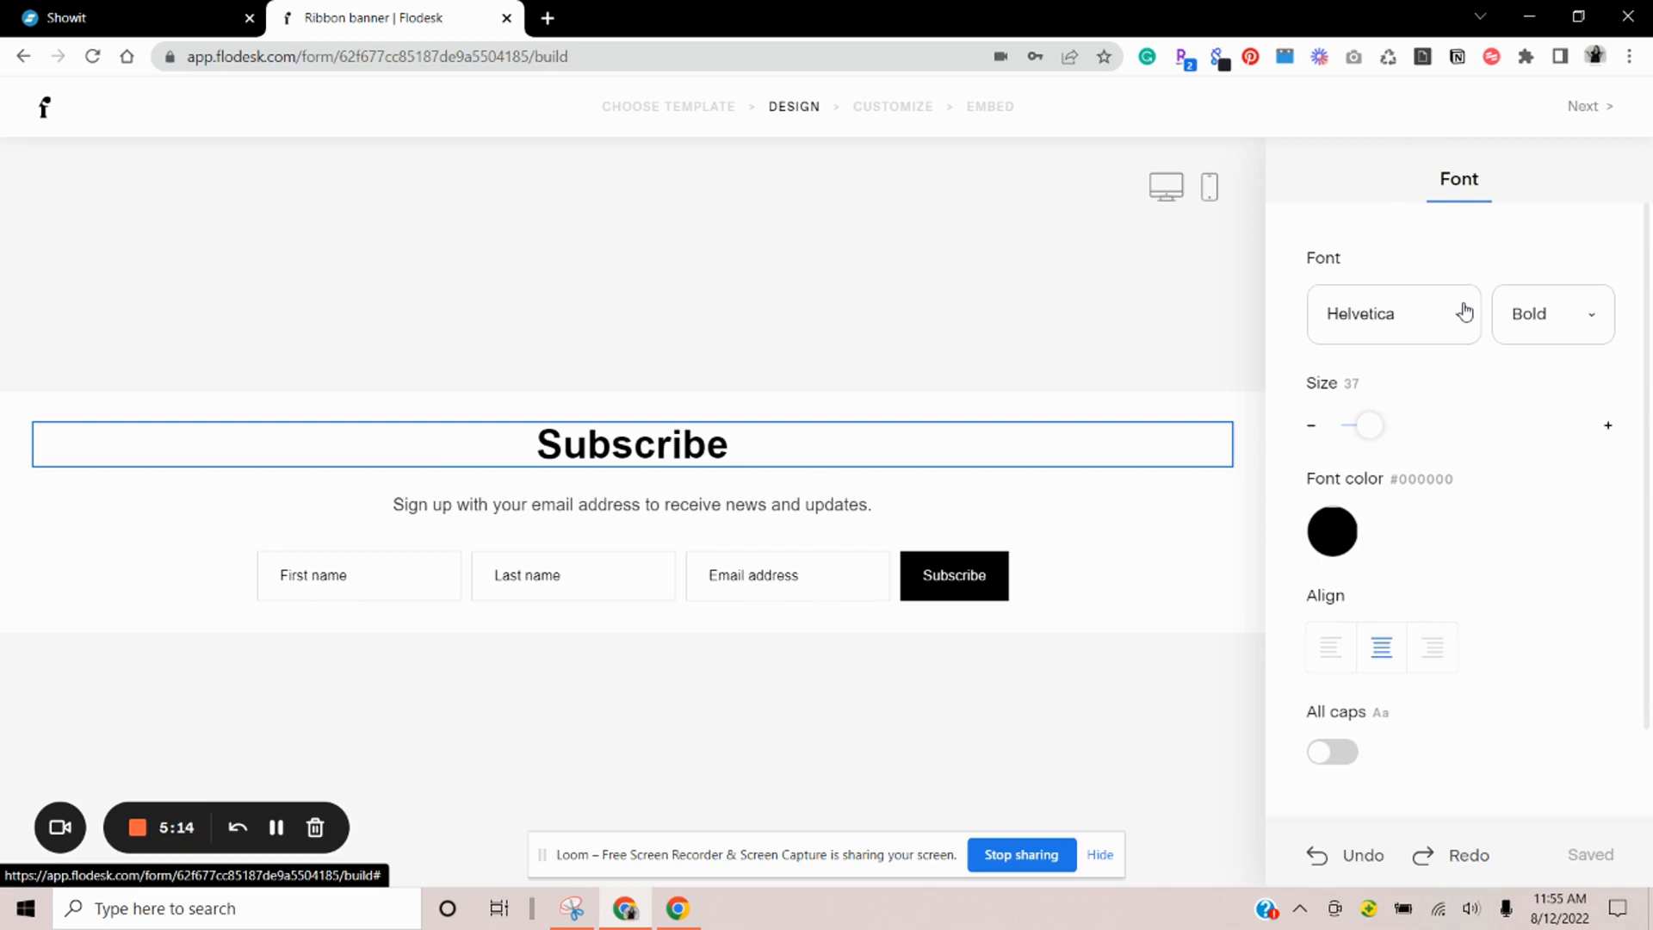
left_click(1209, 572)
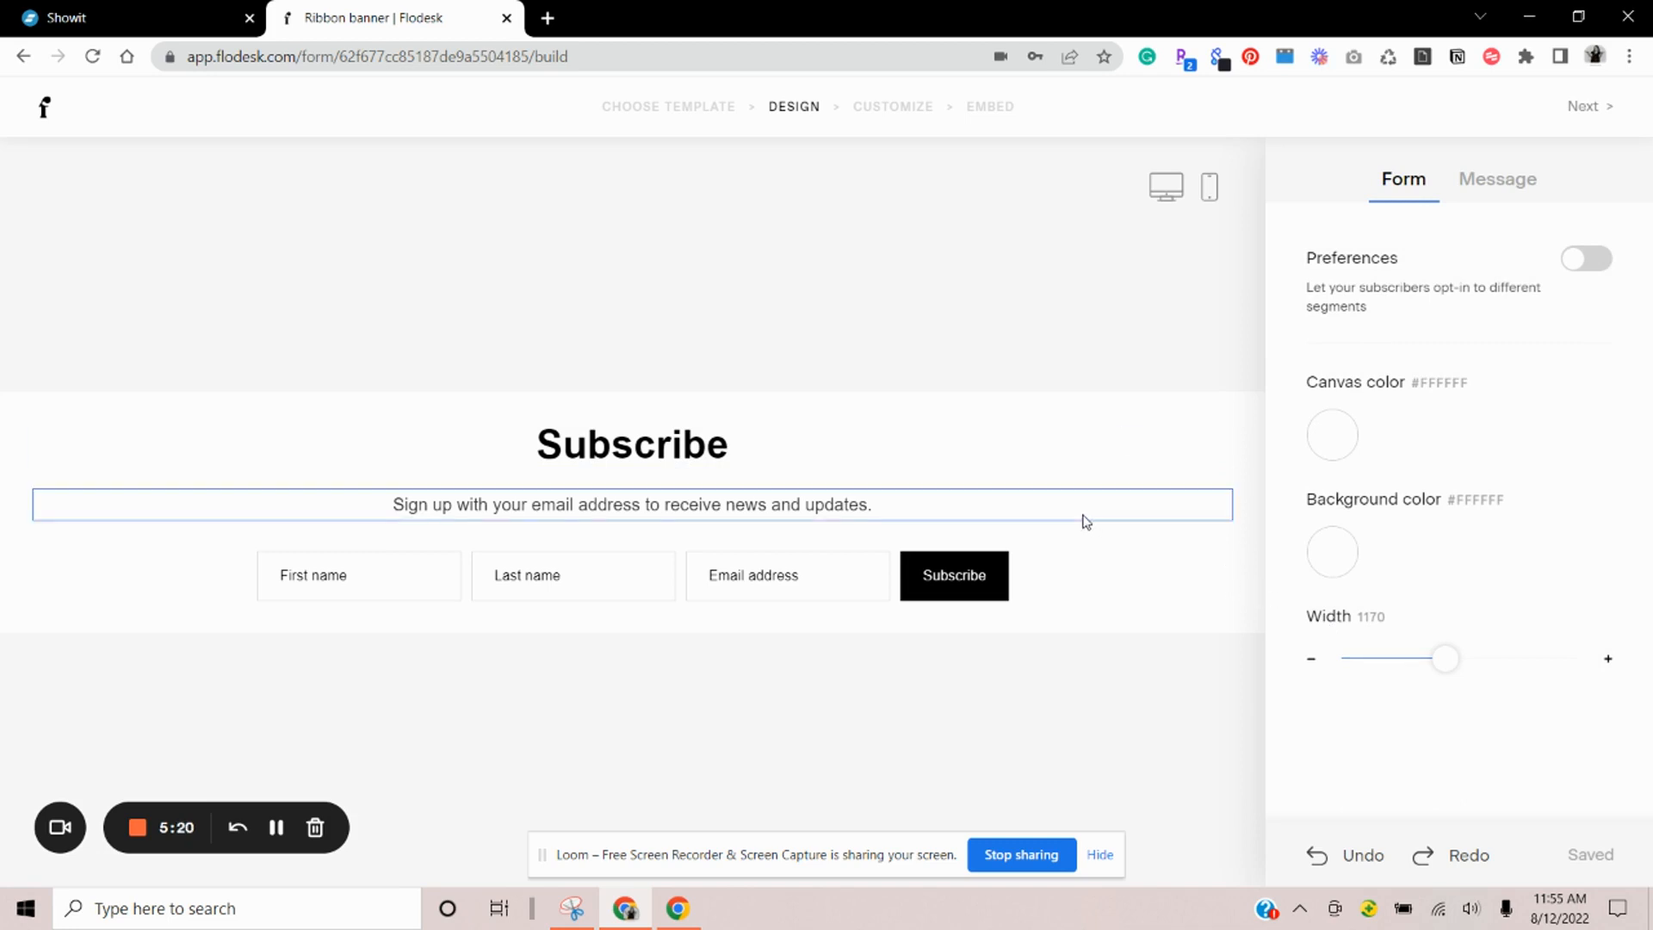
left_click(87, 19)
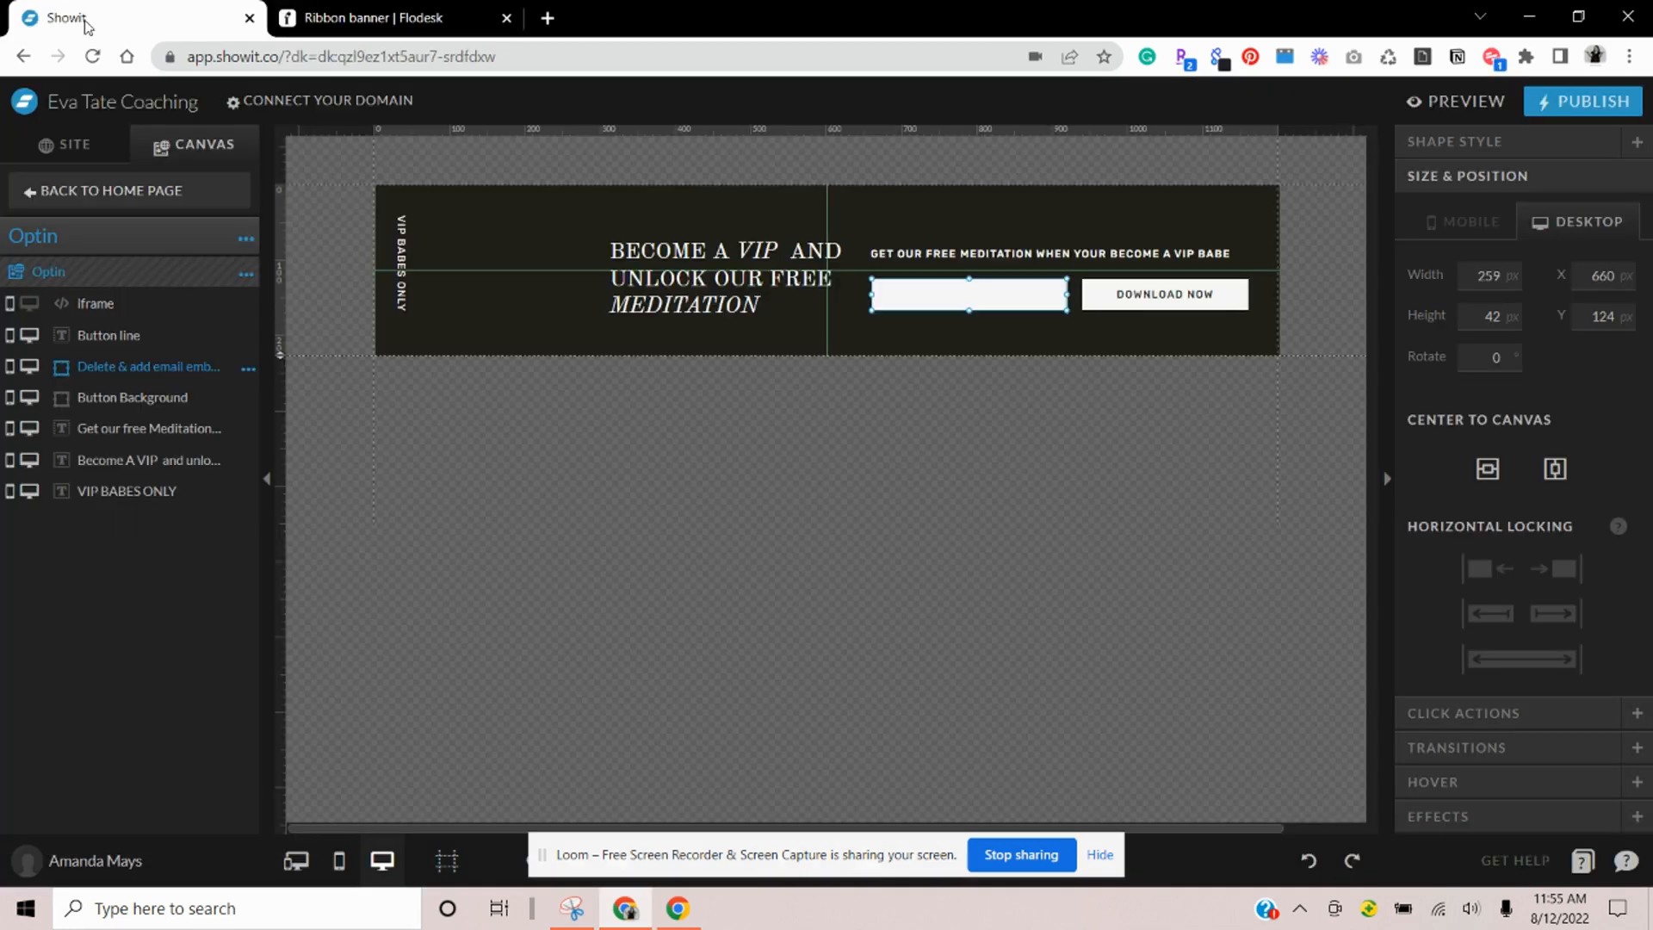
left_click(446, 18)
left_click(1339, 437)
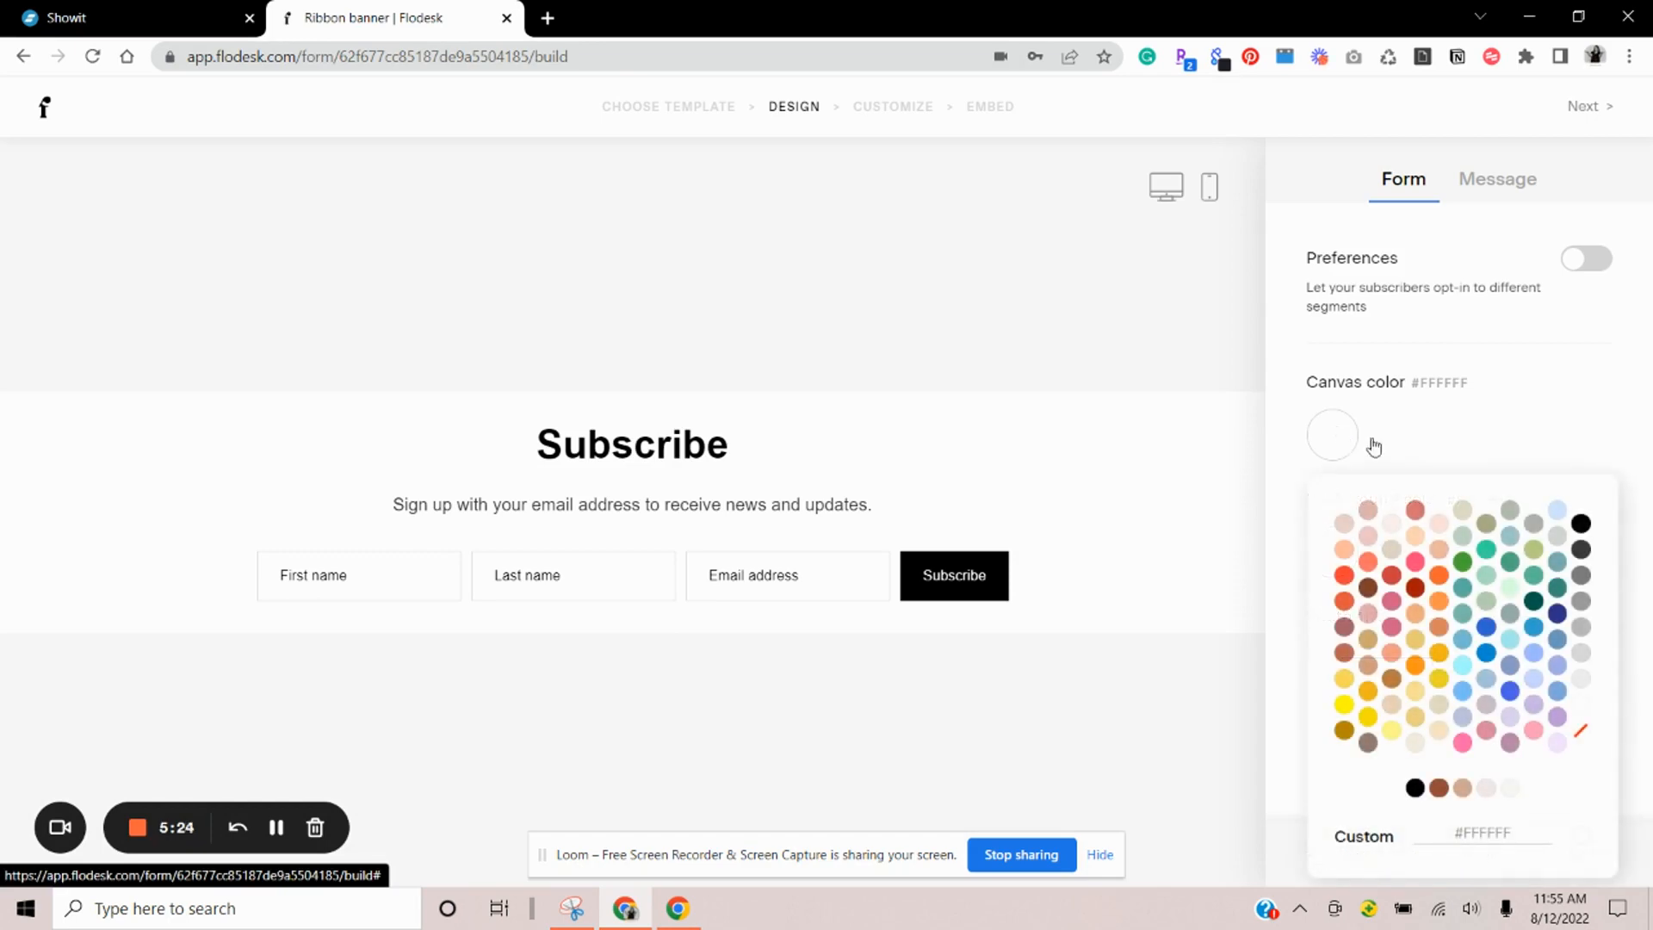
left_click(1581, 731)
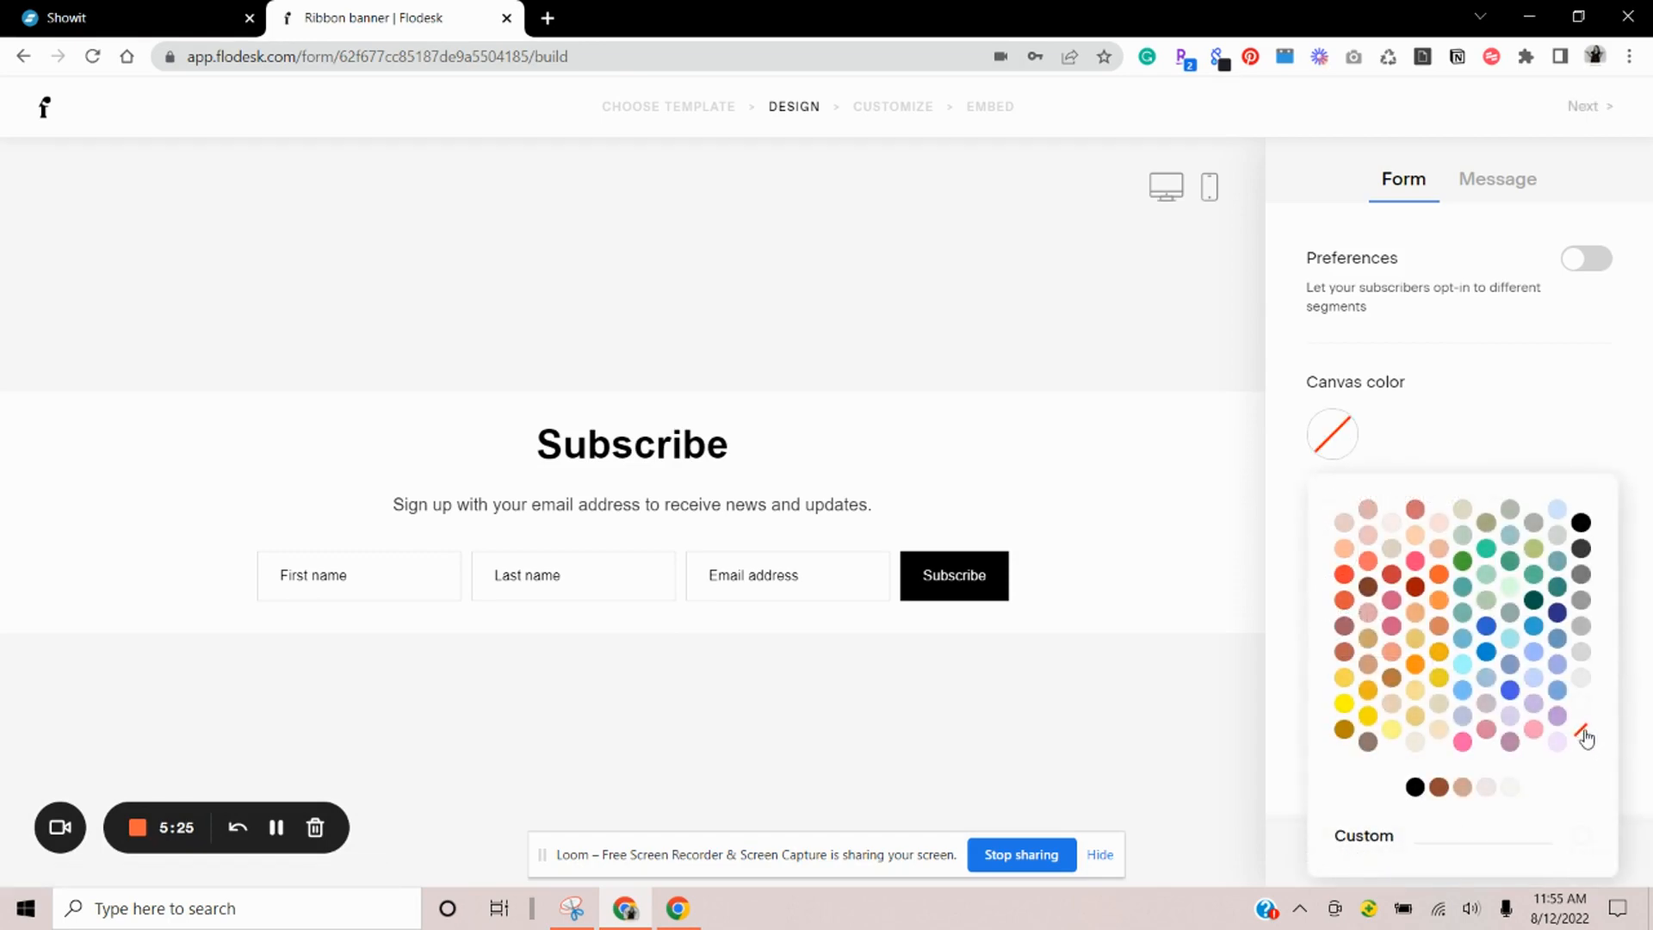
left_click(1287, 481)
left_click(1334, 552)
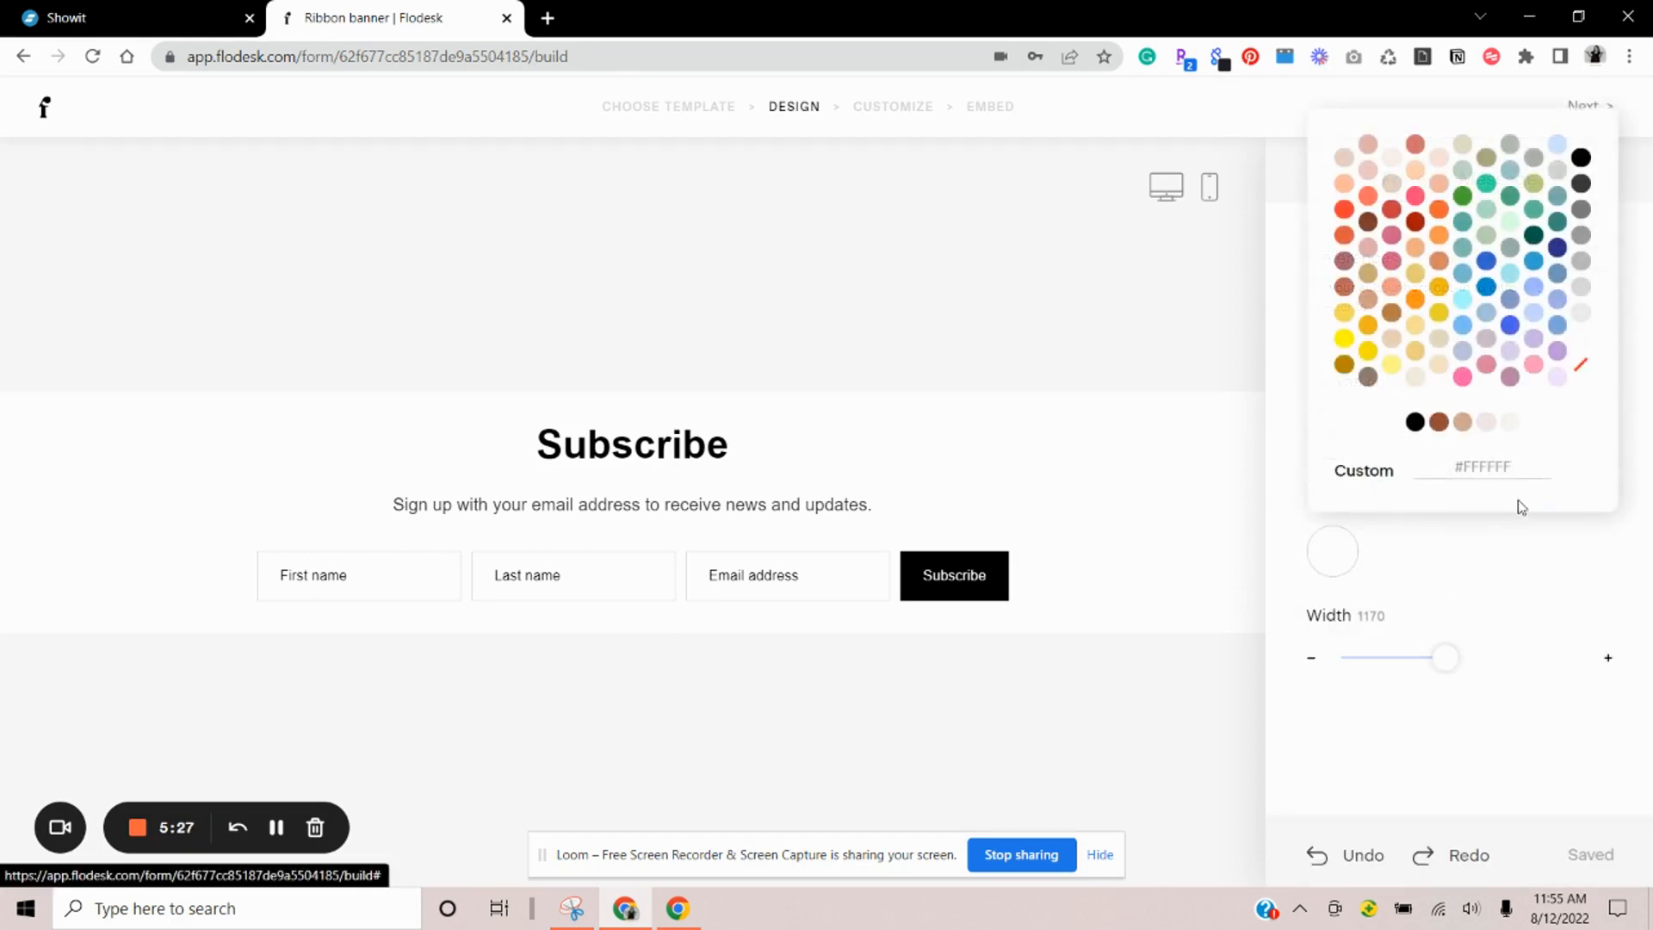
left_click(1581, 365)
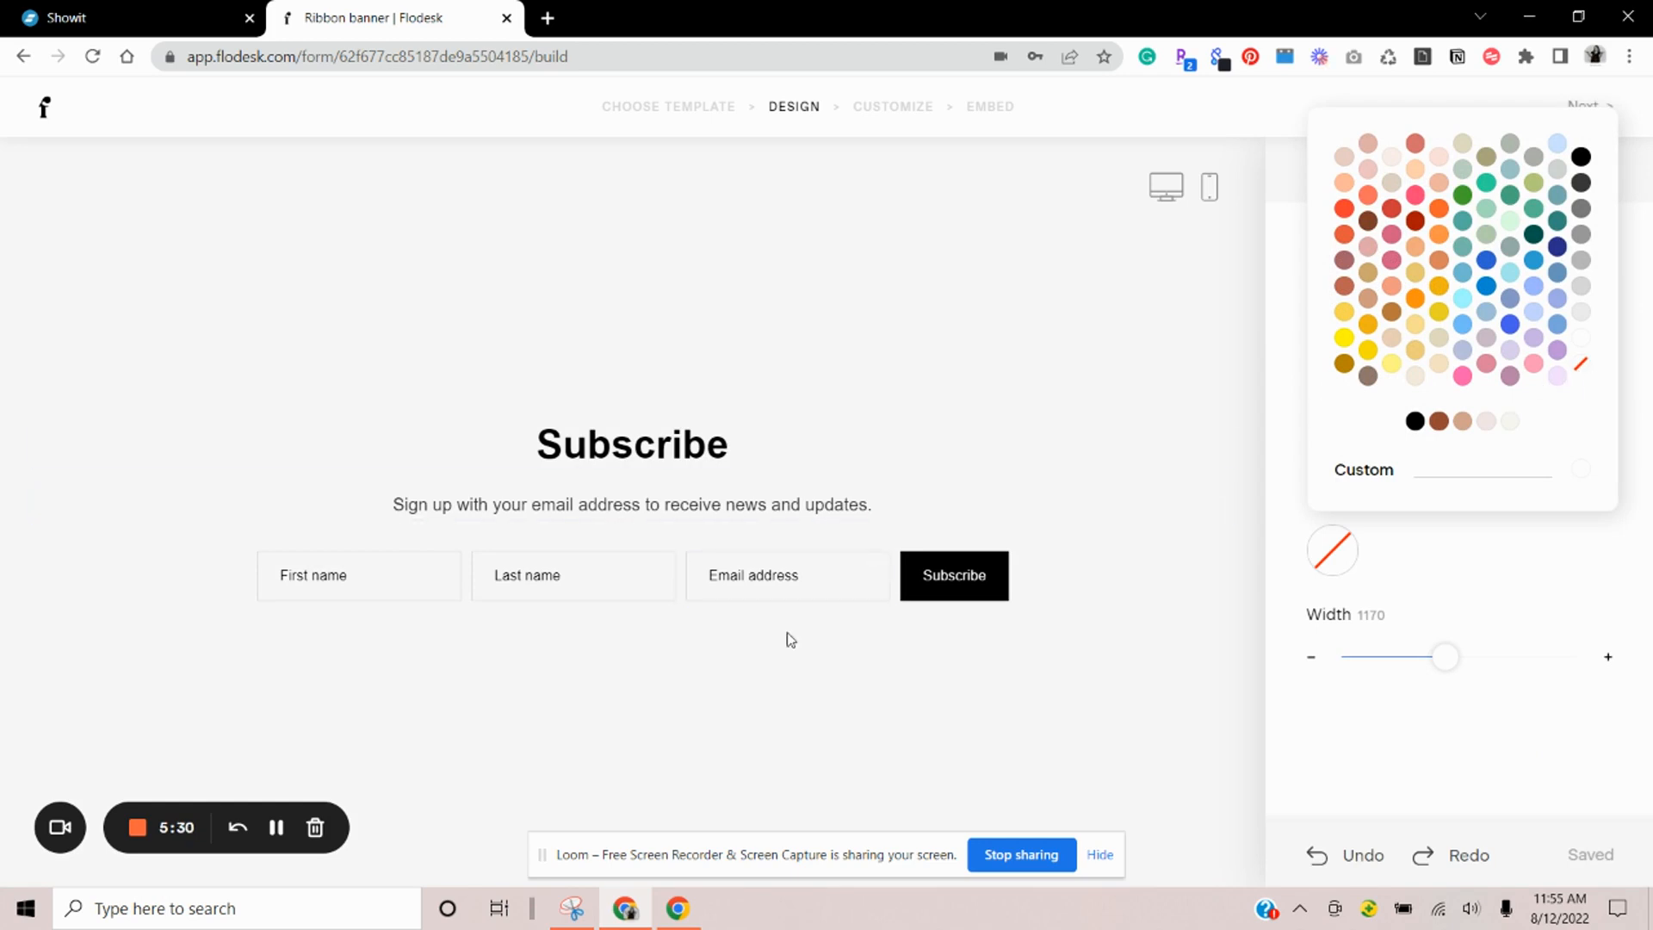
Check the heading in the Showit opt-in design and delete the Subscribe heading text from the Flodesk form
left_click(809, 455)
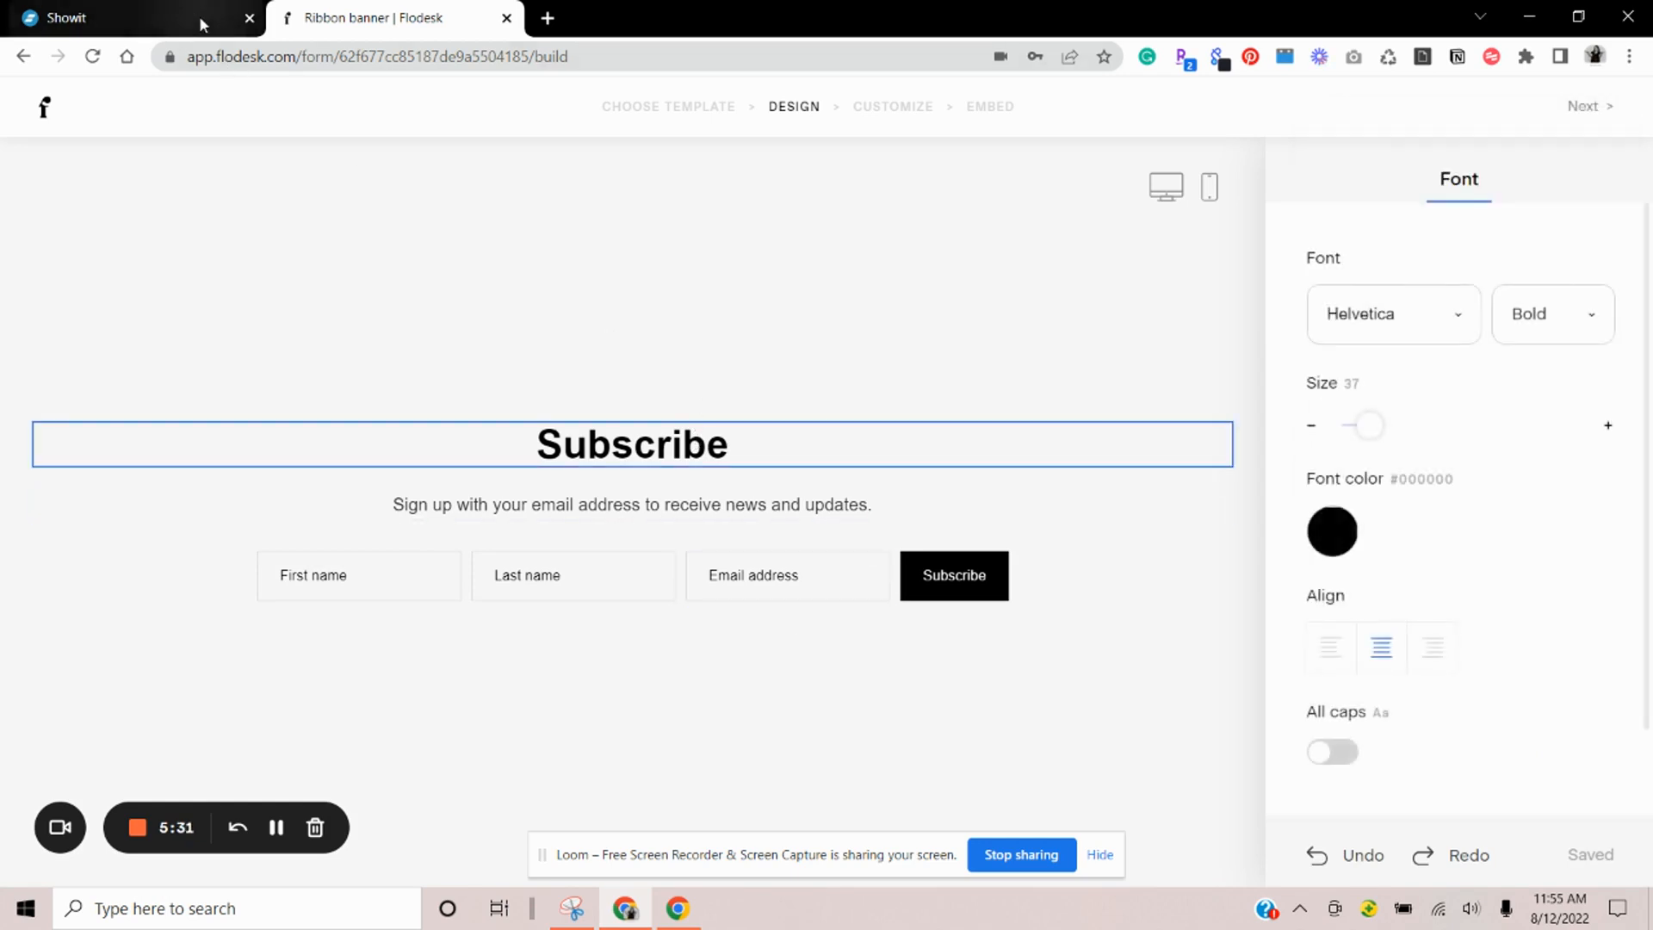
left_click(202, 24)
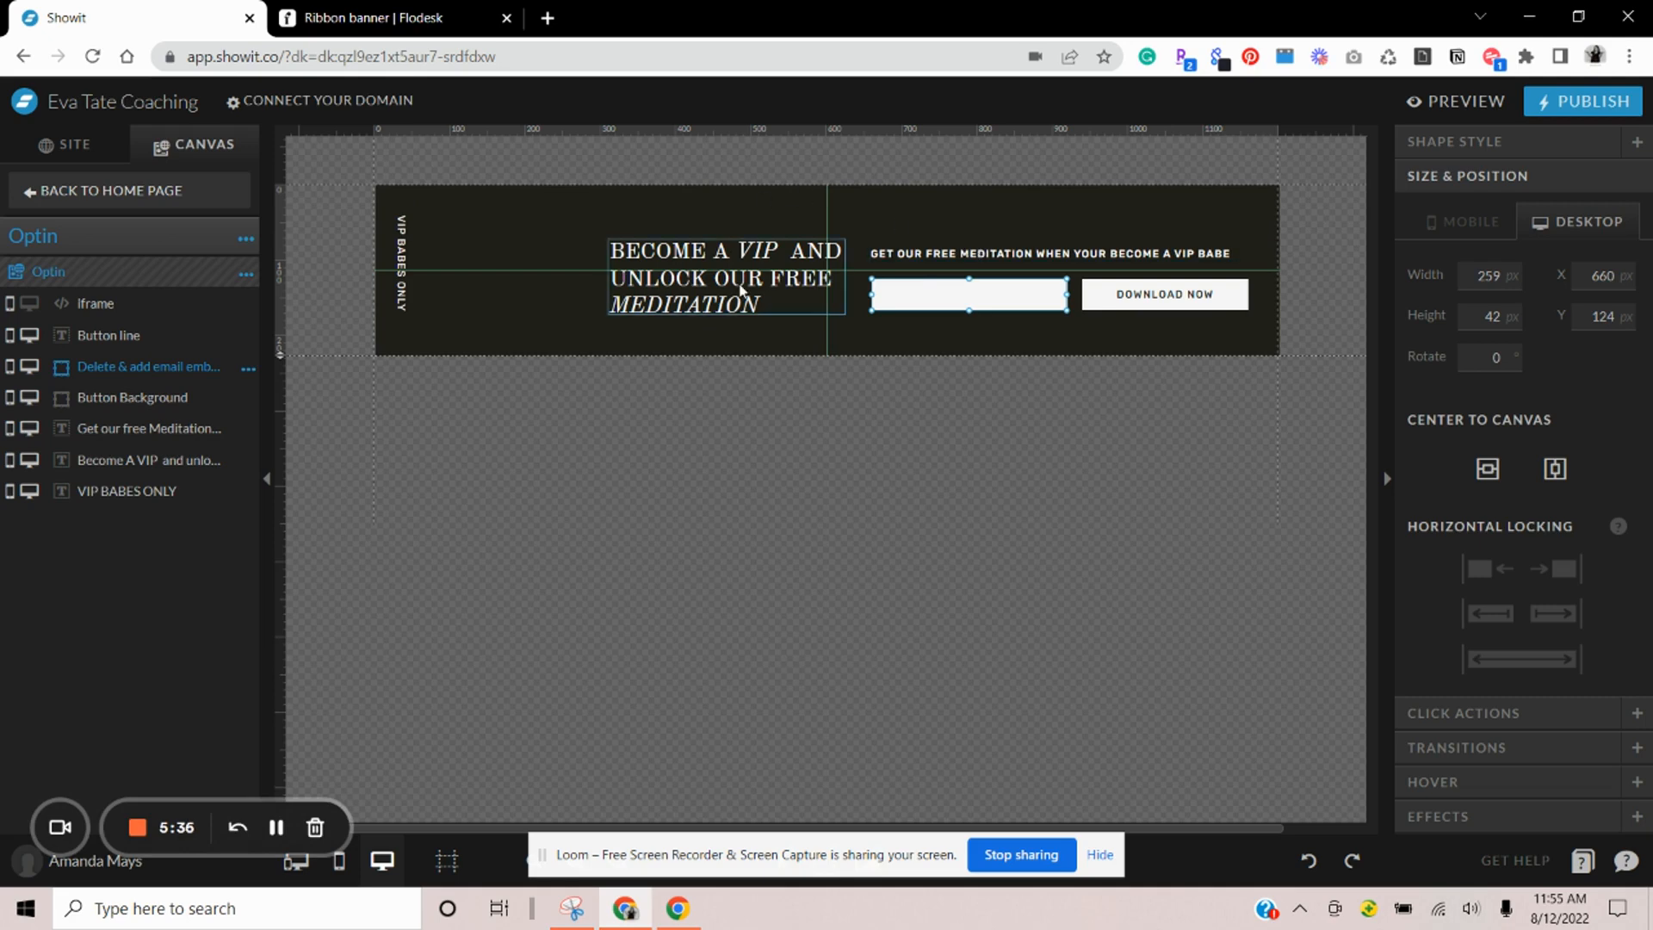
left_click(444, 21)
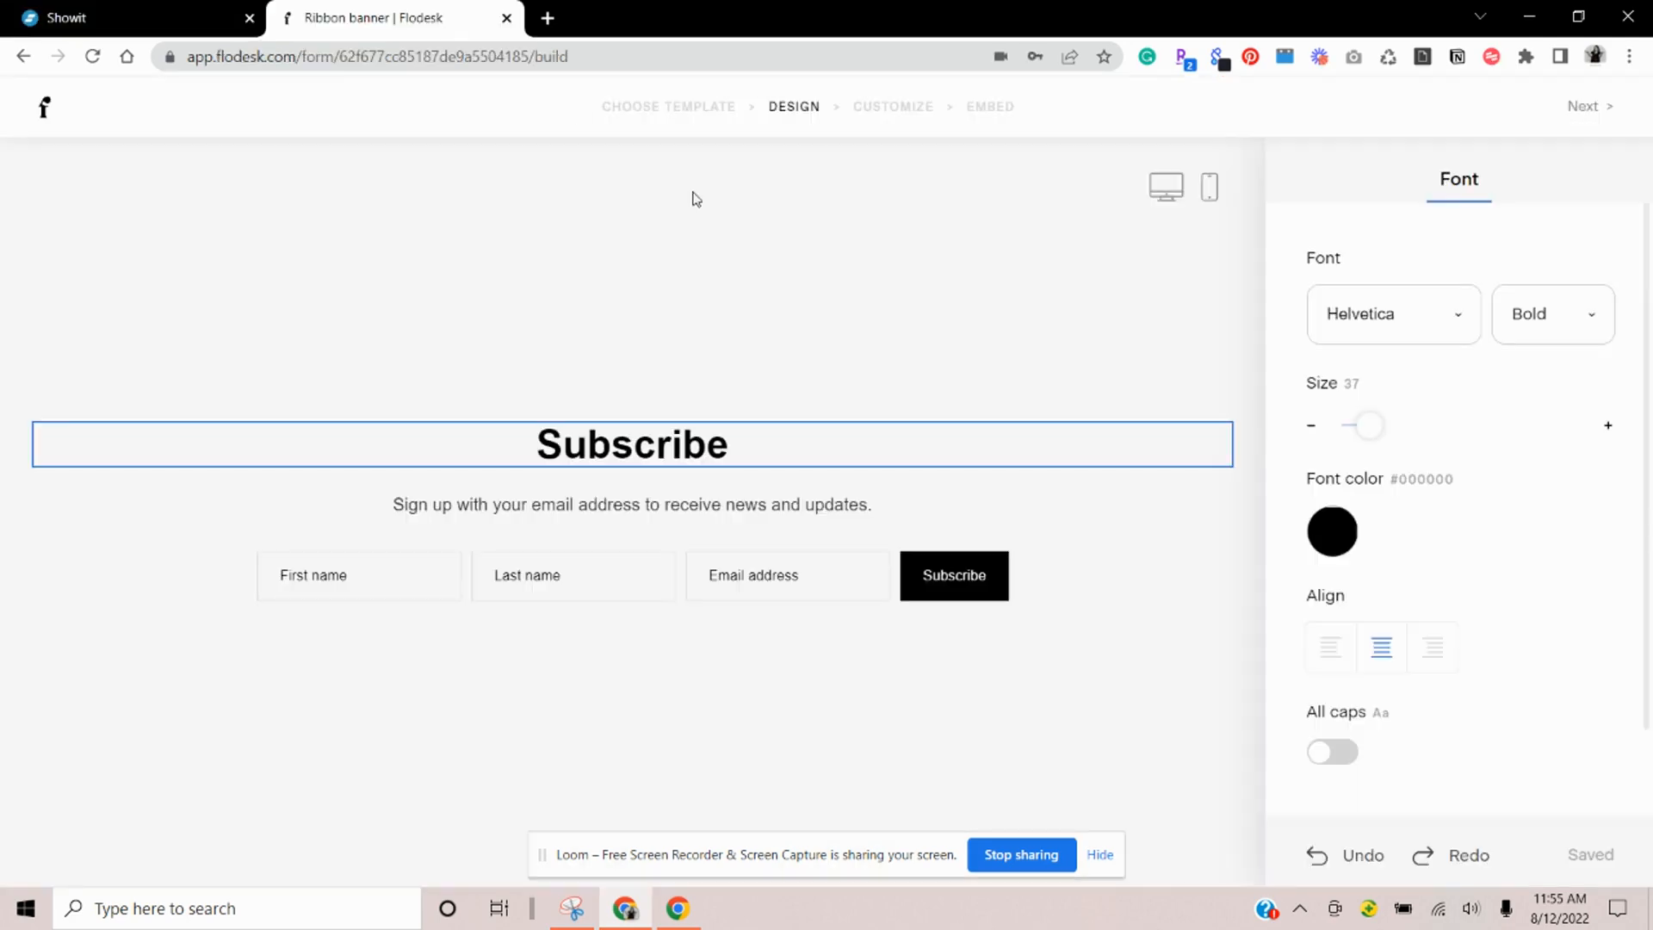
double_click(751, 441)
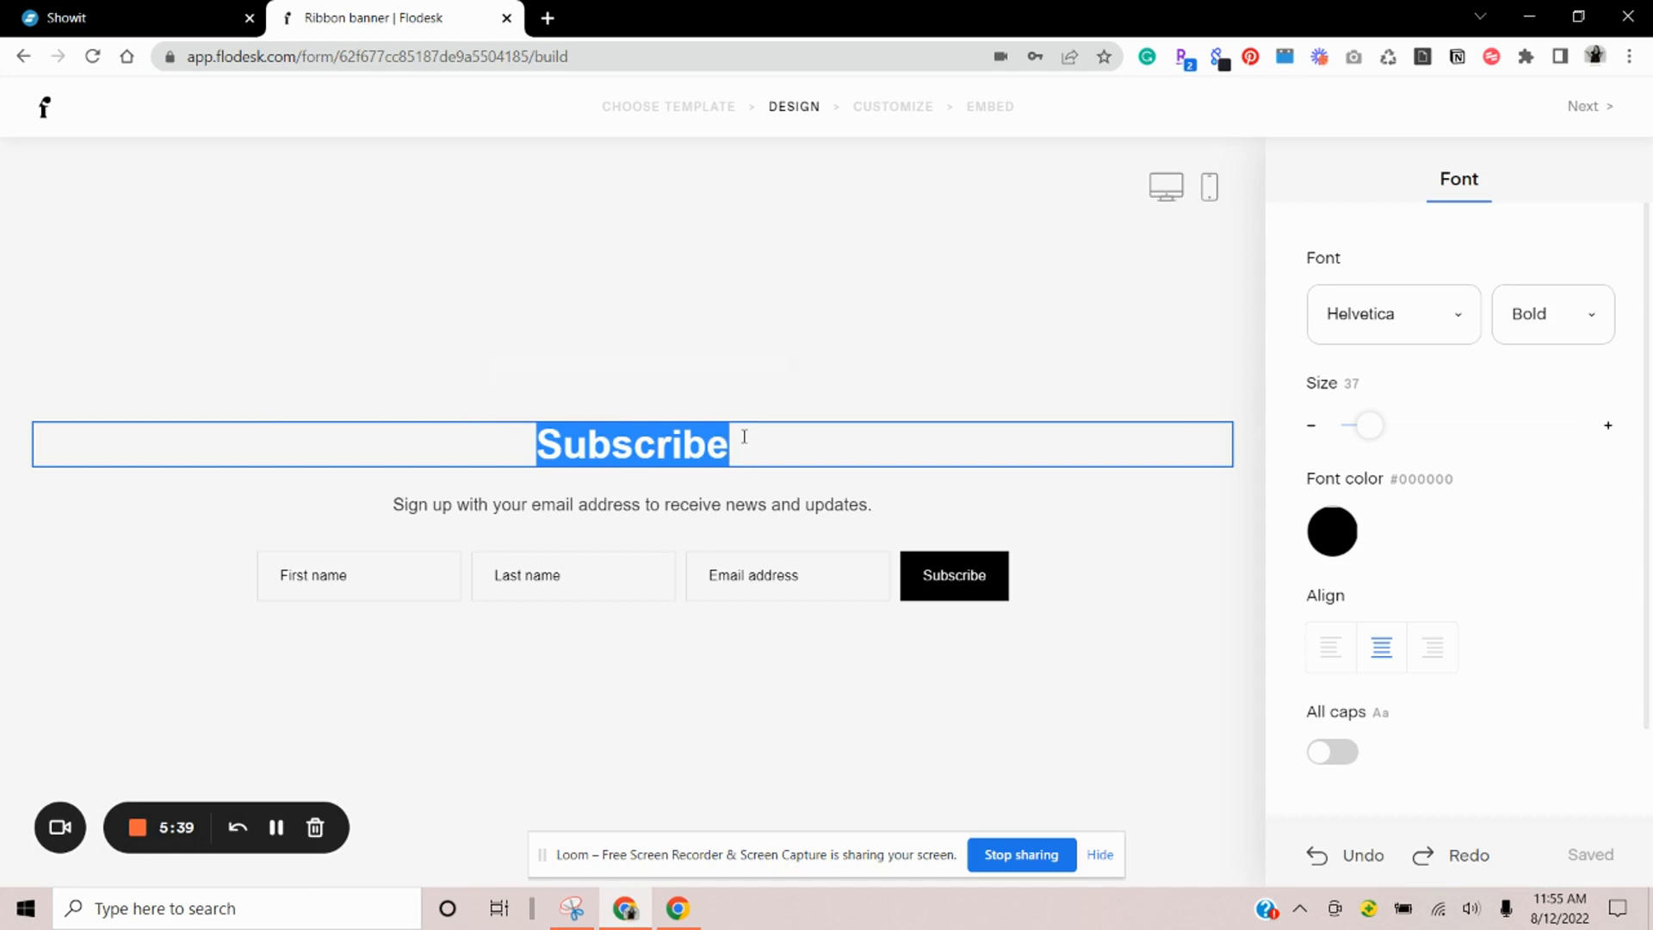
key("BackSpace")
Delete the line "Sign up with your email address to receive news and updates." from the form
left_click(719, 498)
key("ctrl+a")
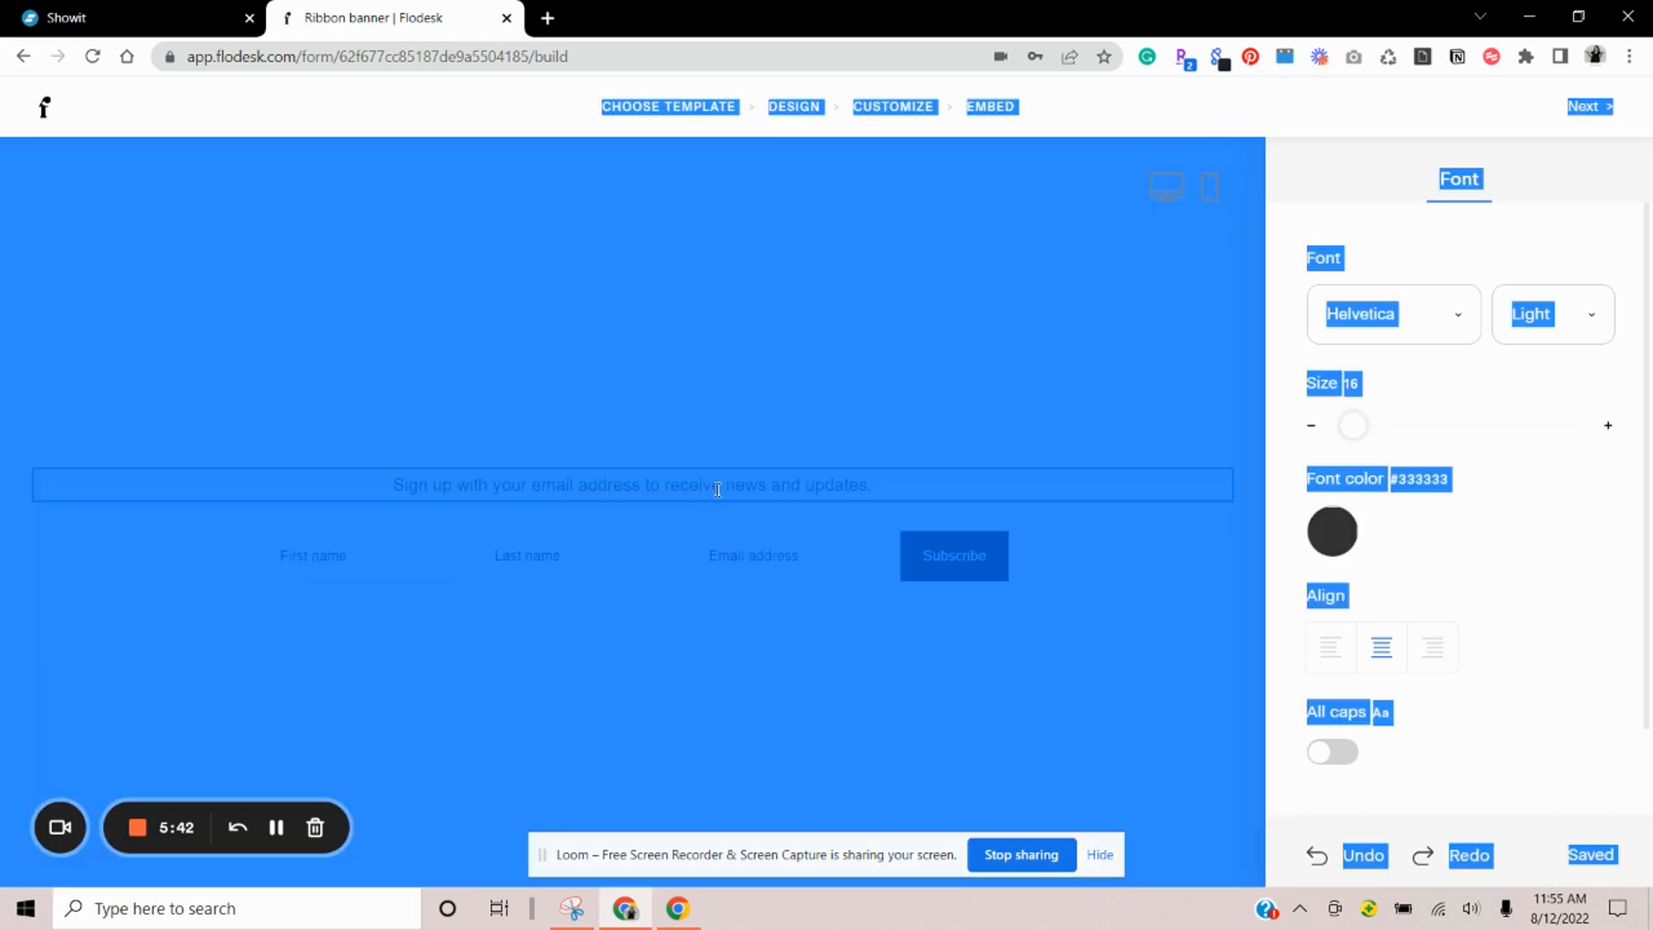
left_click(716, 489)
left_click_drag(906, 485, 394, 483)
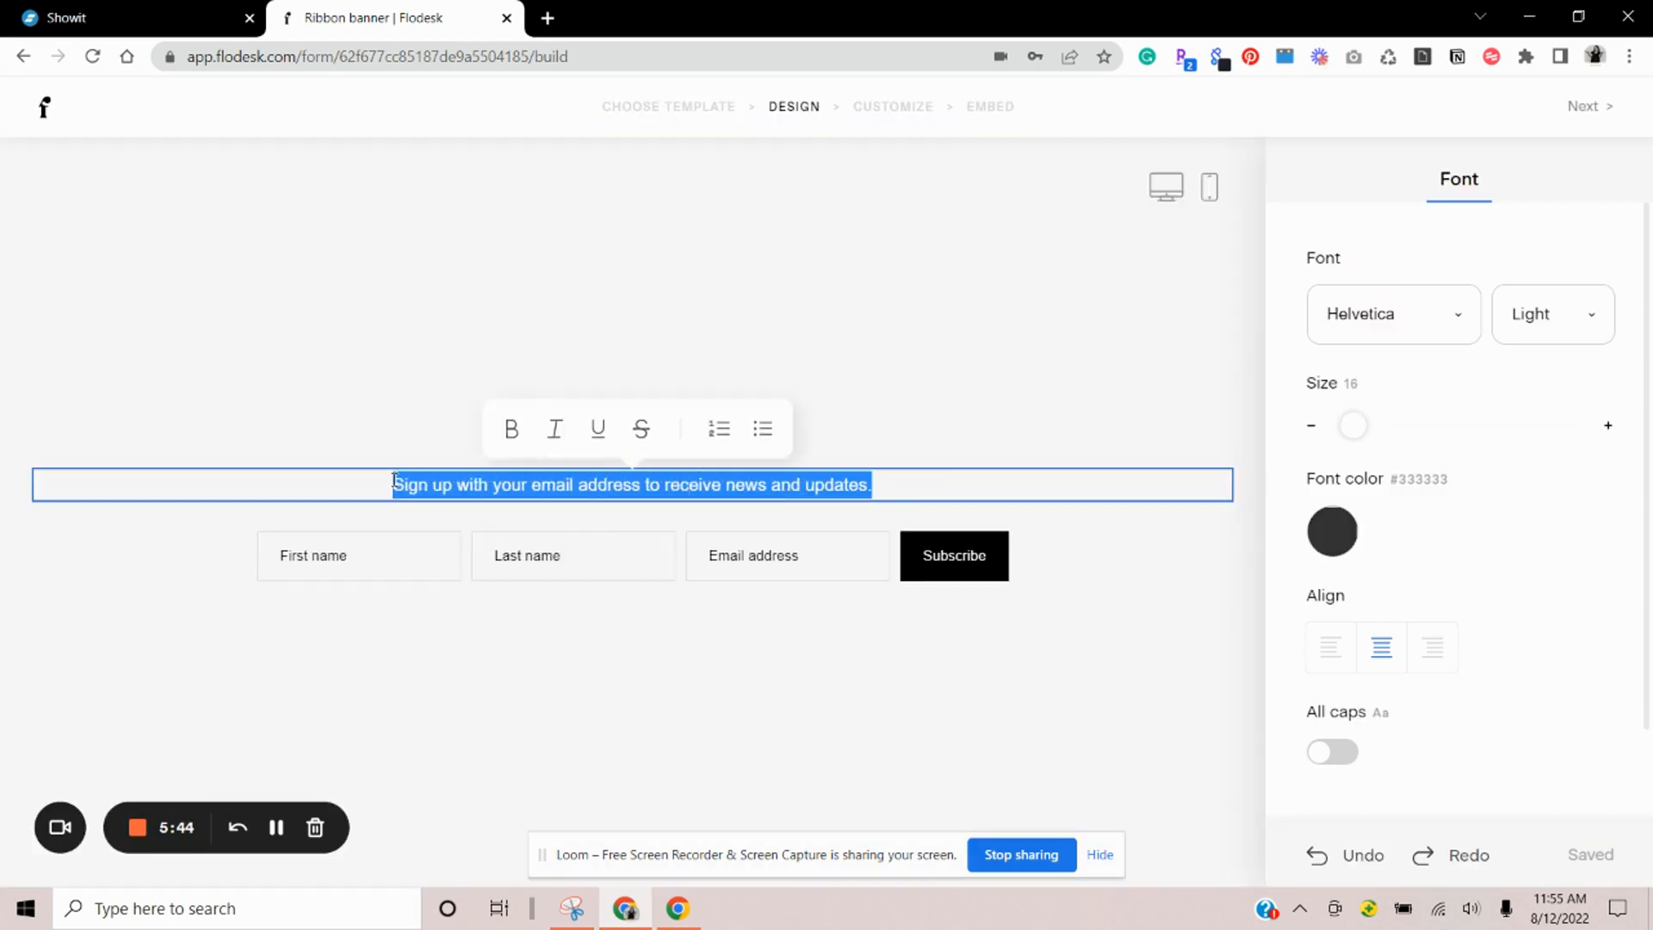
key("BackSpace")
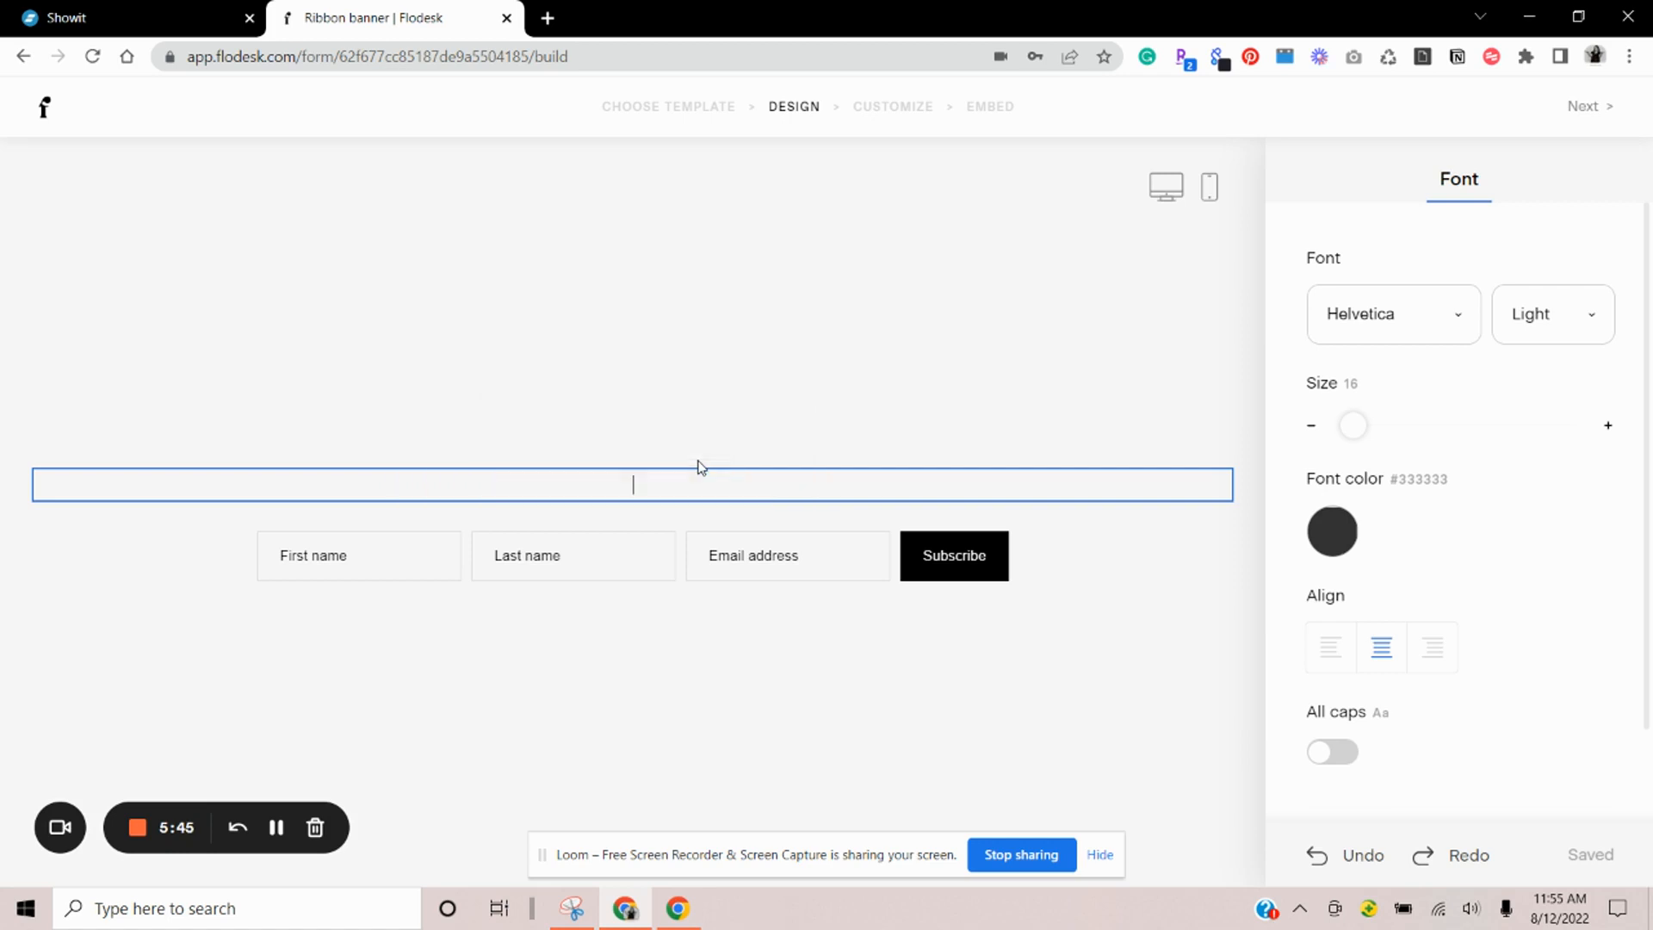
left_click(627, 699)
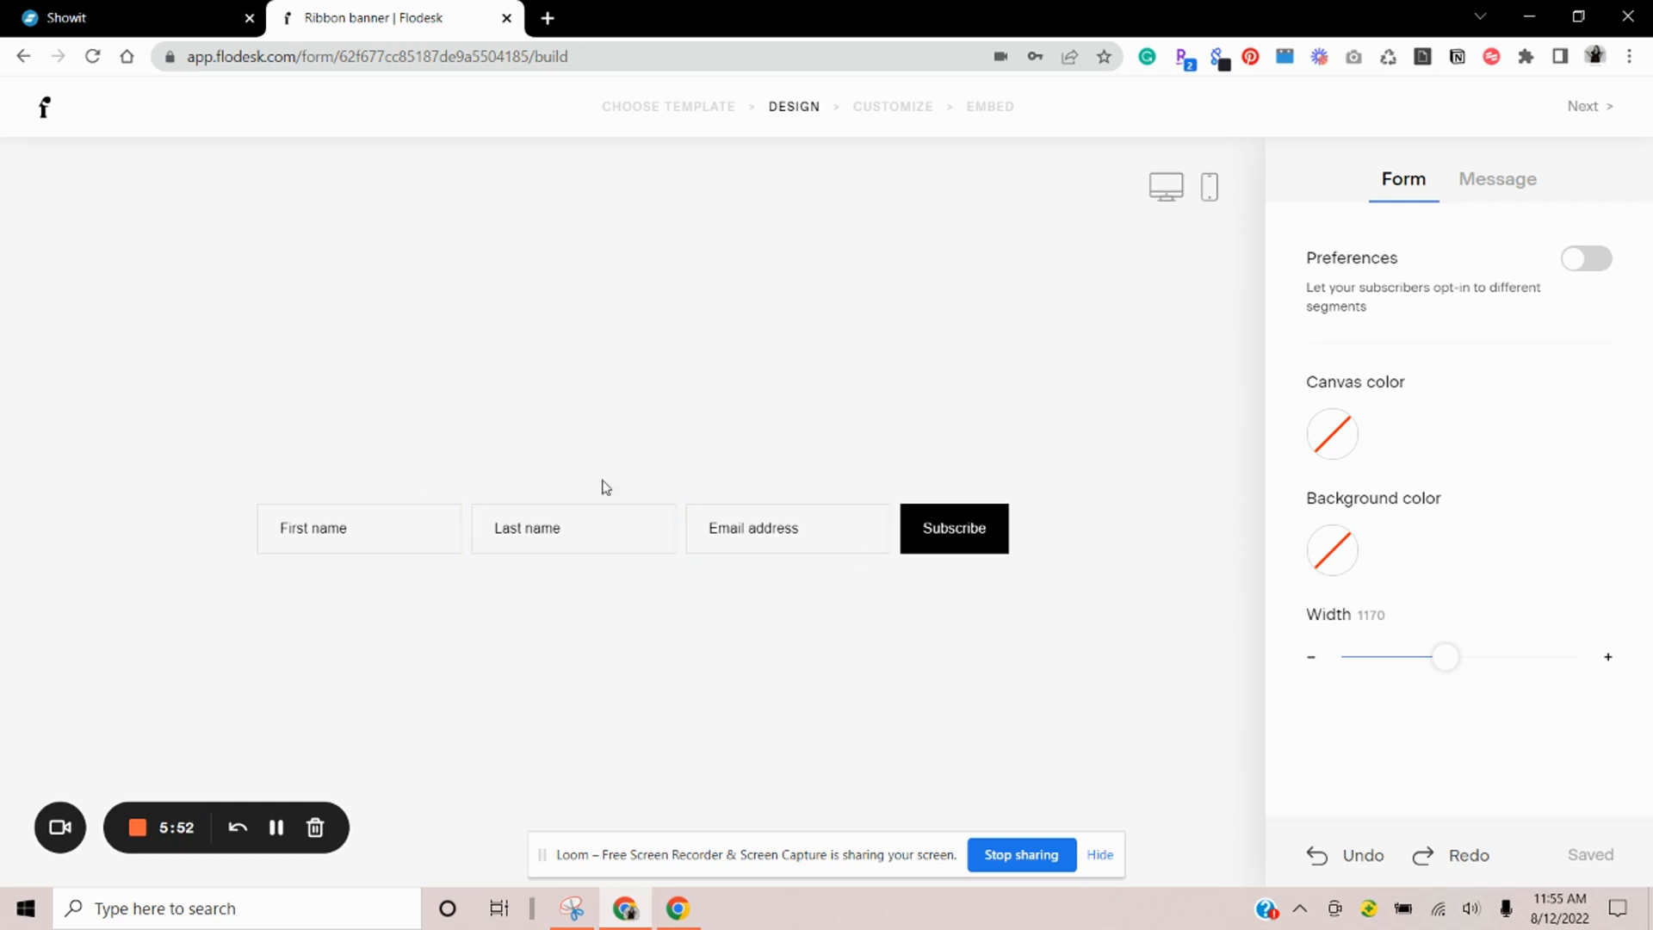
Delete the First name and Last name fields from the form
left_click(369, 527)
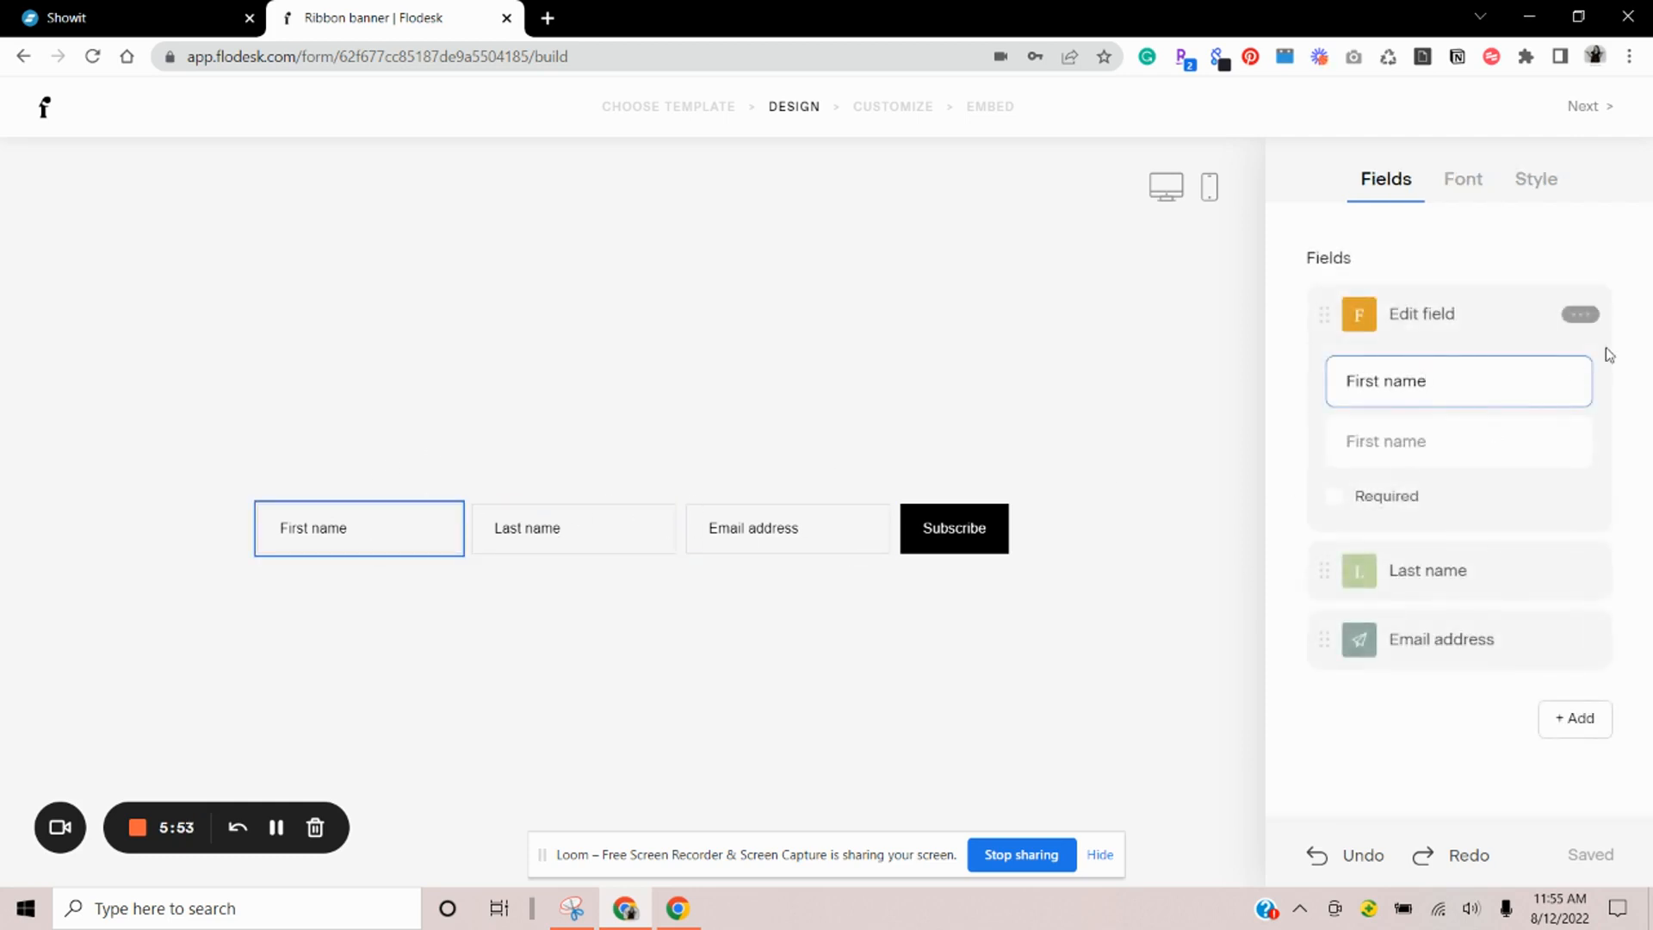
left_click(1588, 323)
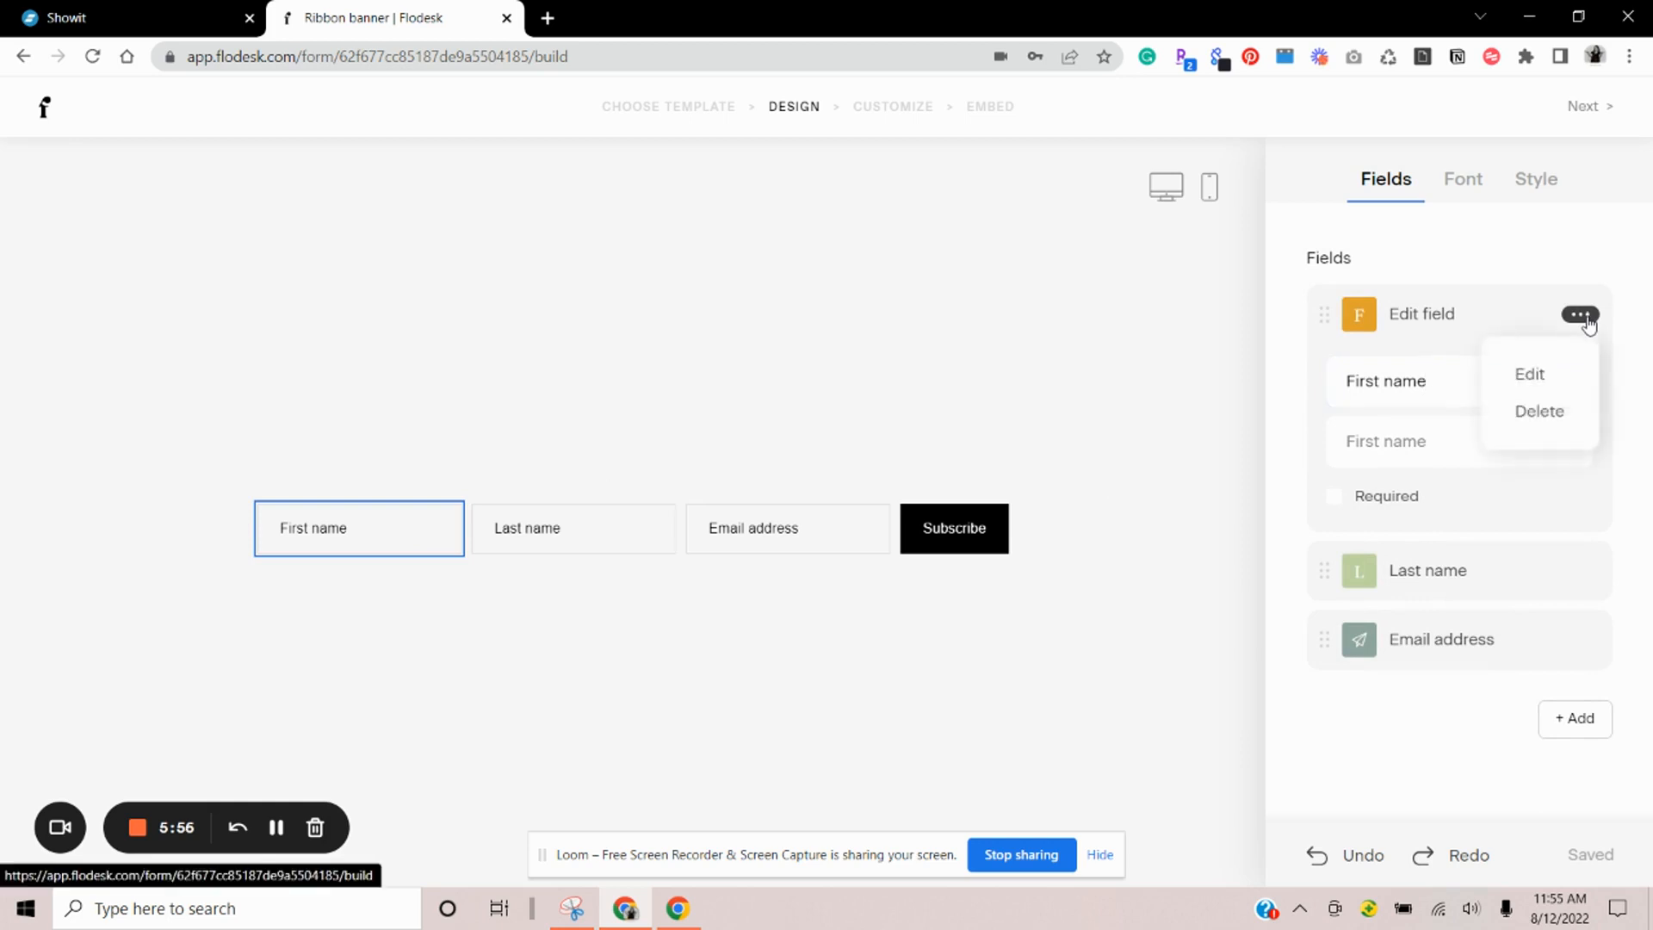
left_click(1554, 415)
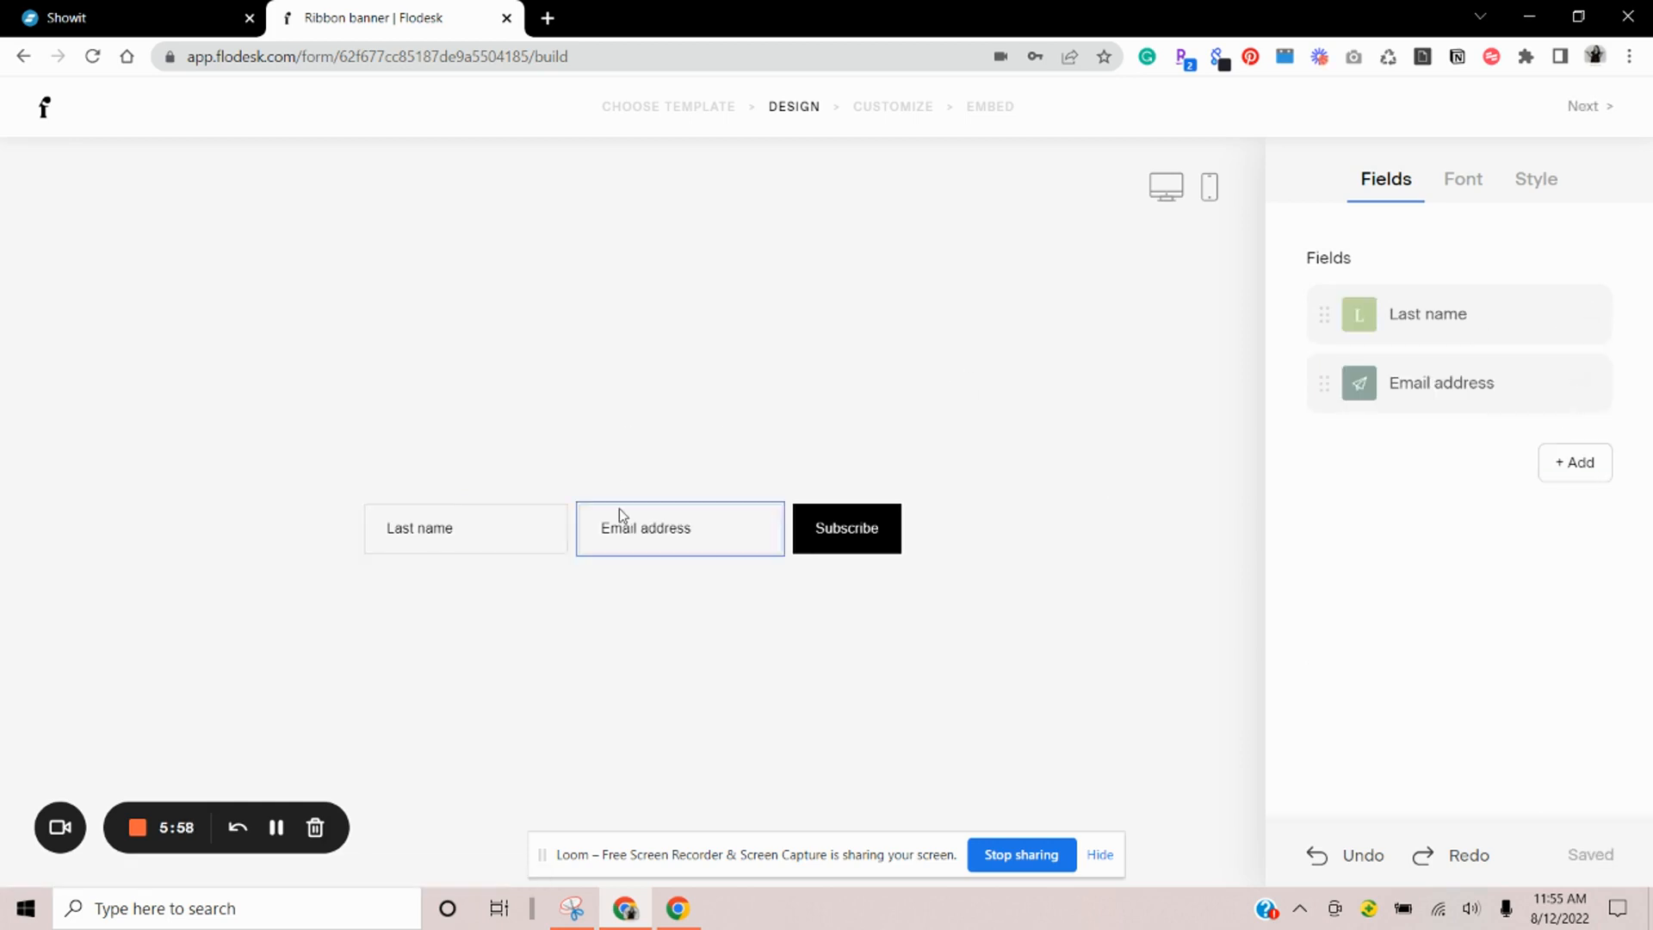
left_click(476, 541)
left_click(1575, 315)
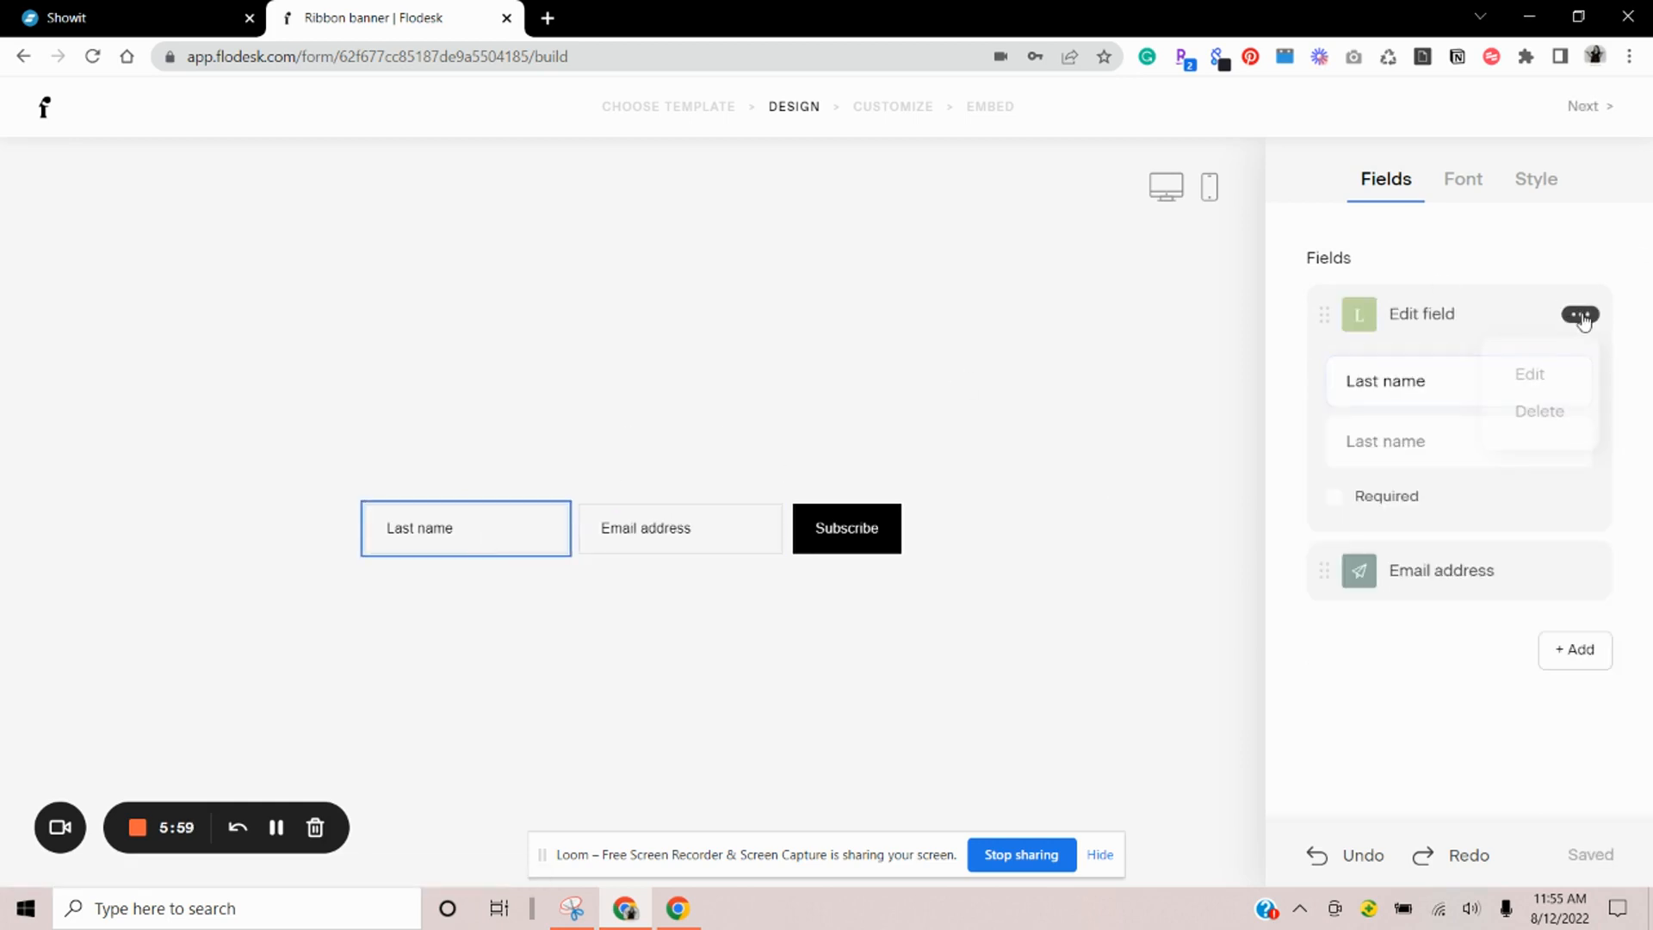
left_click(1535, 412)
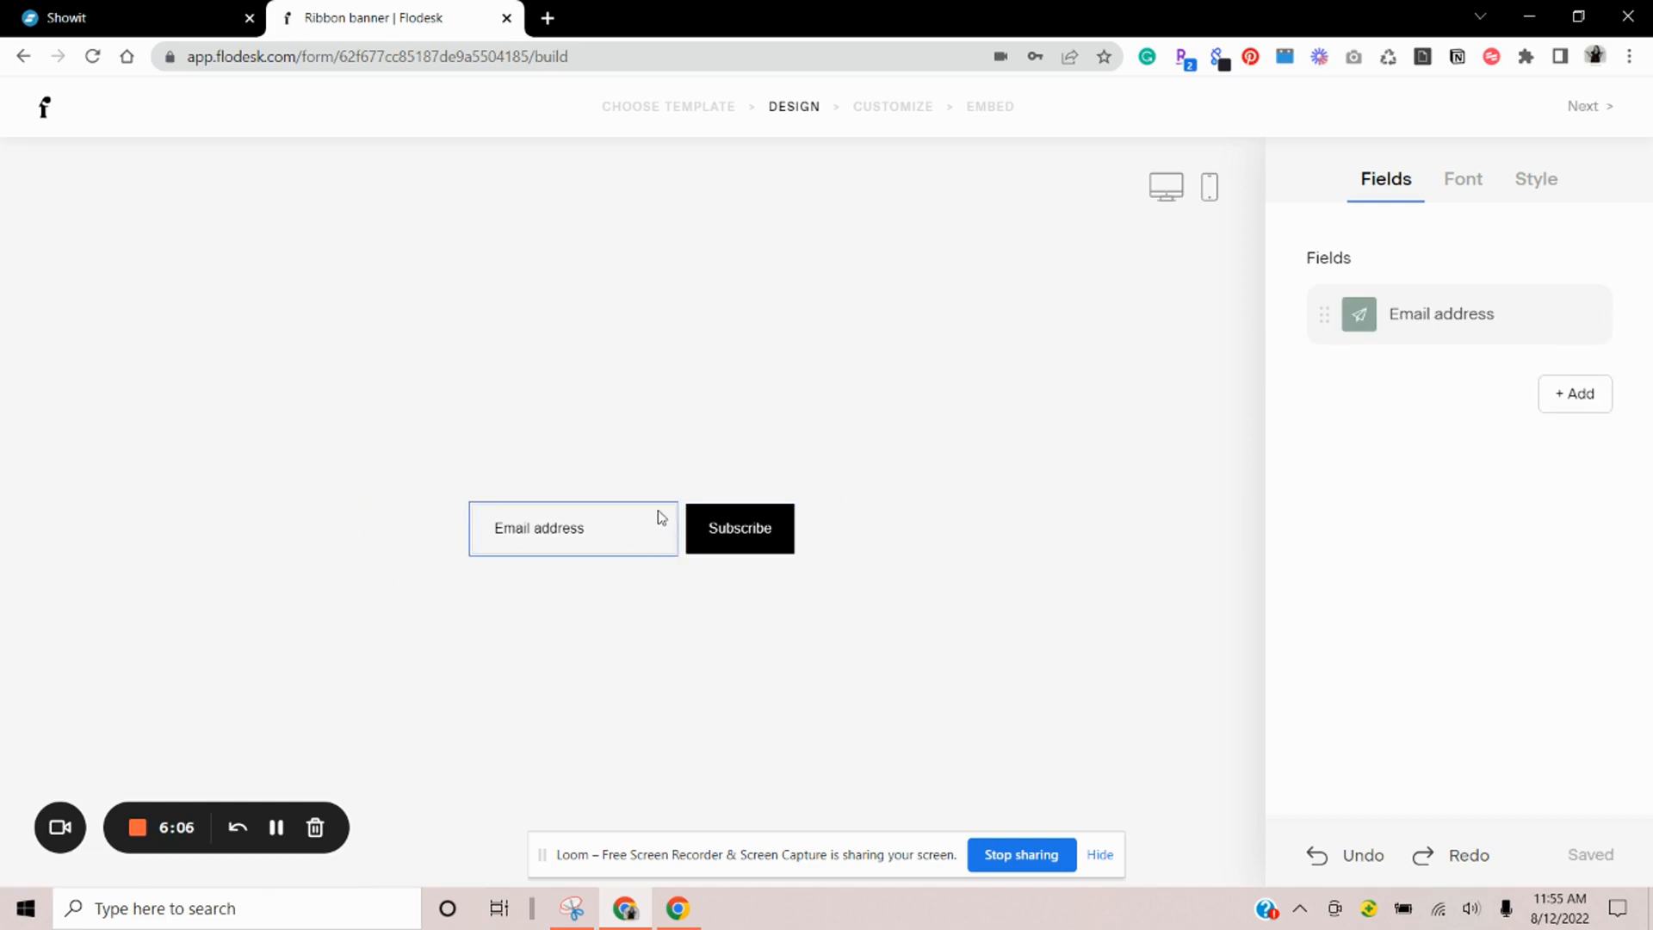
Check the Showit opt-in design and give the form's email address field the square filled style with fill color #F8F6F2
left_click(607, 511)
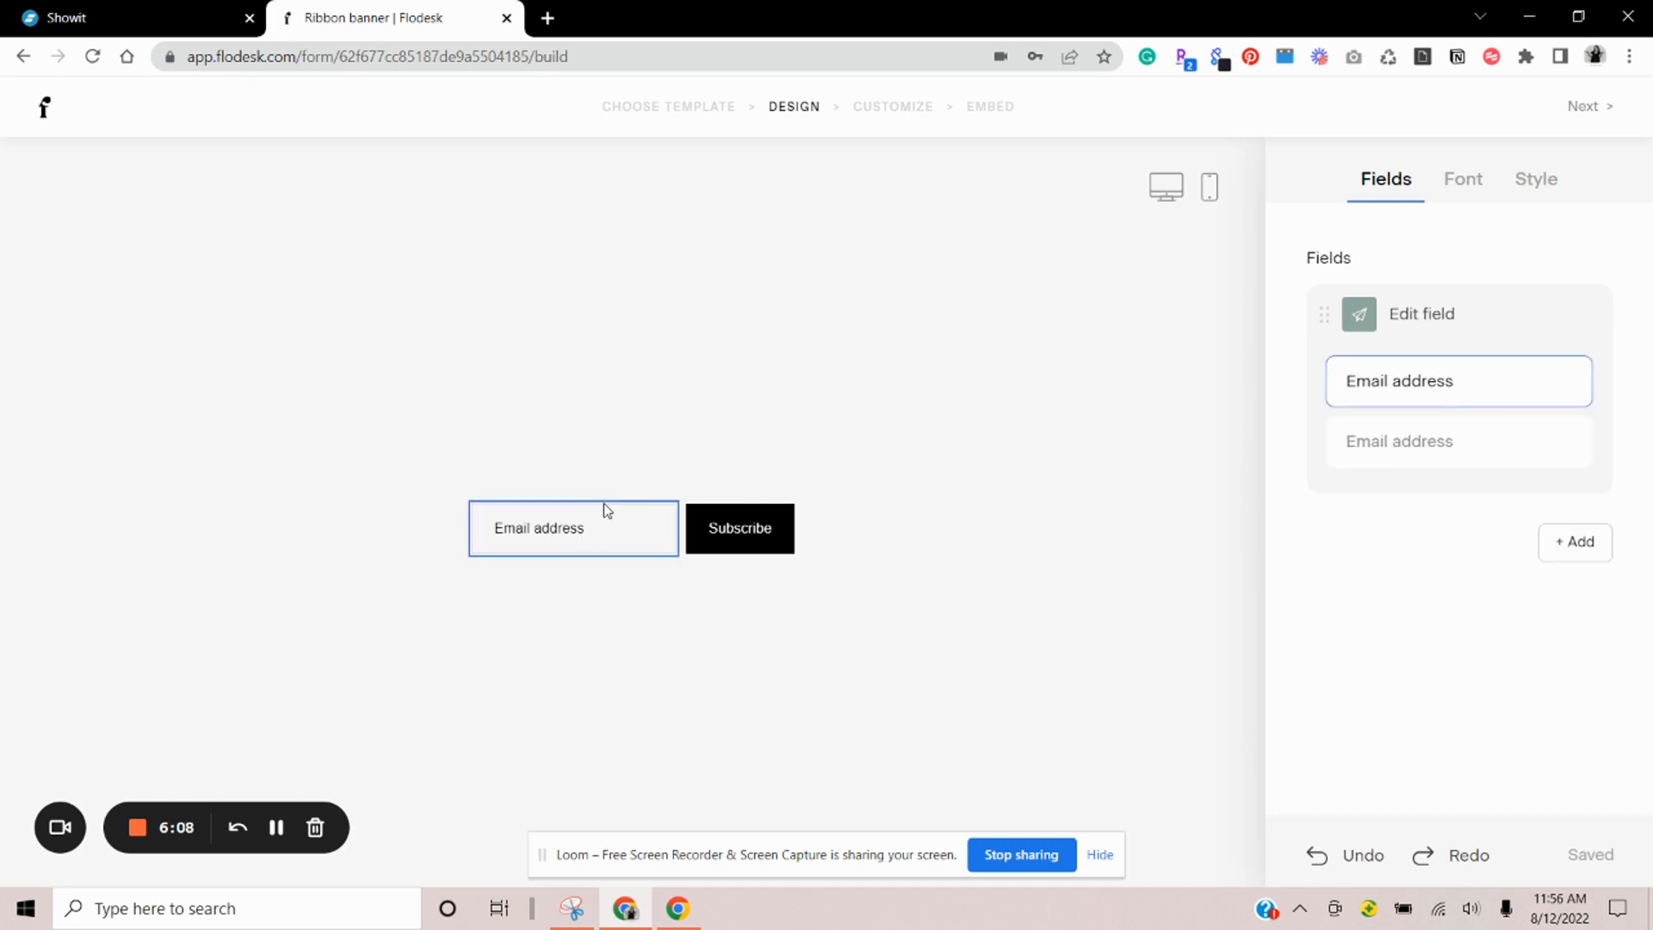
left_click(1462, 181)
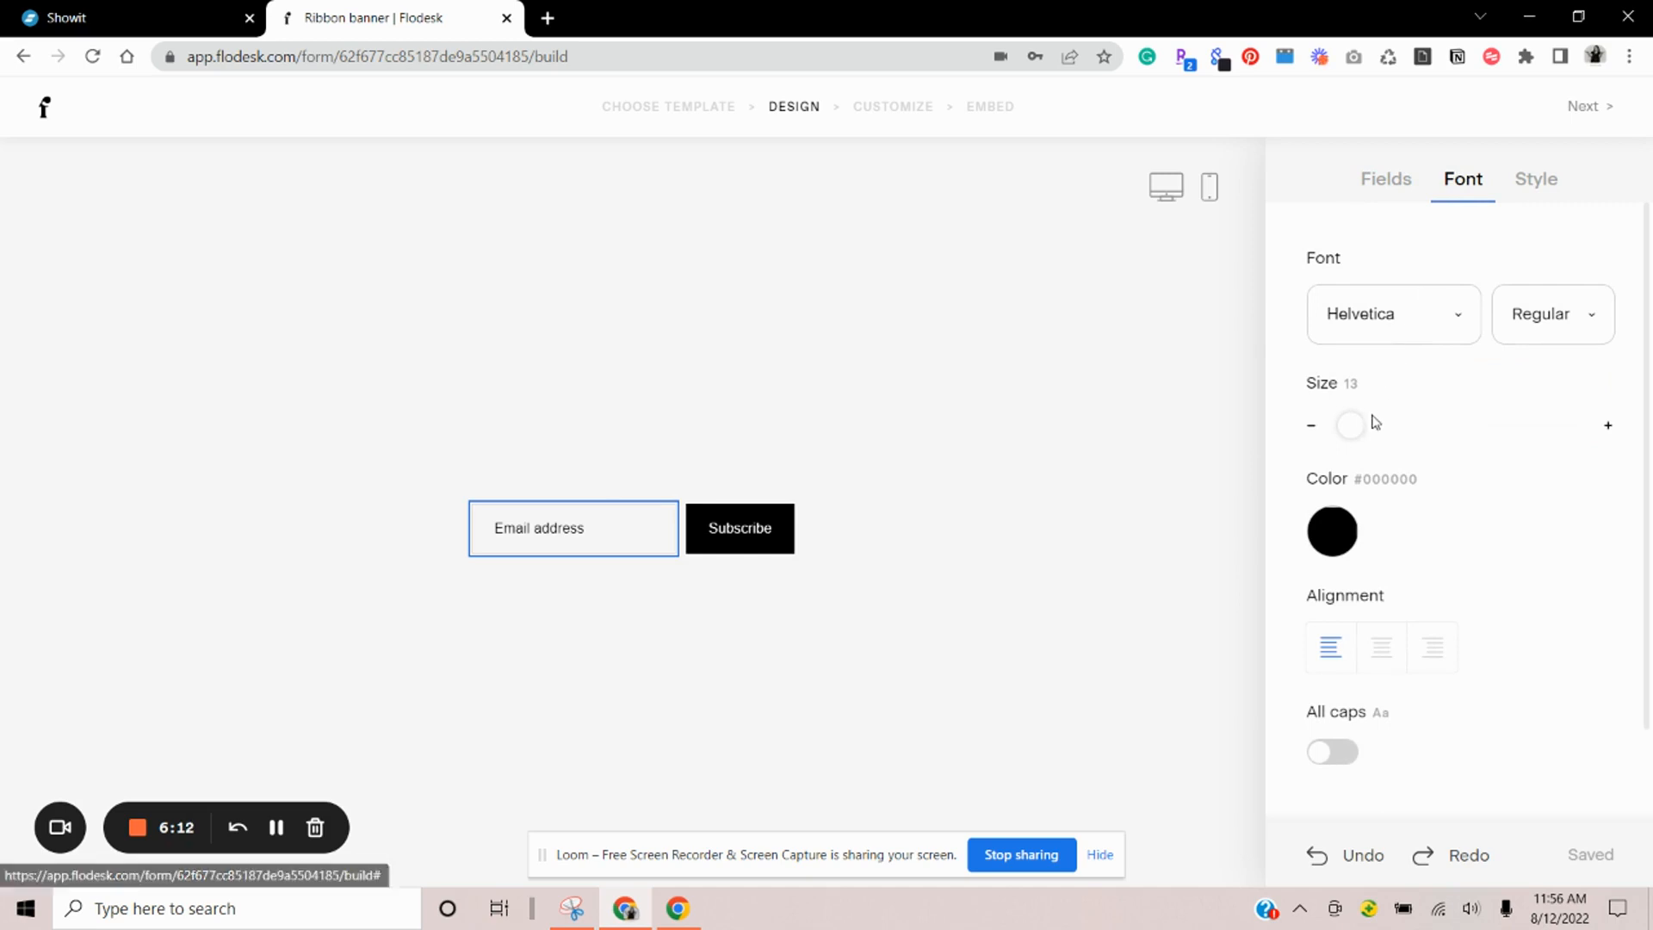
left_click(207, 19)
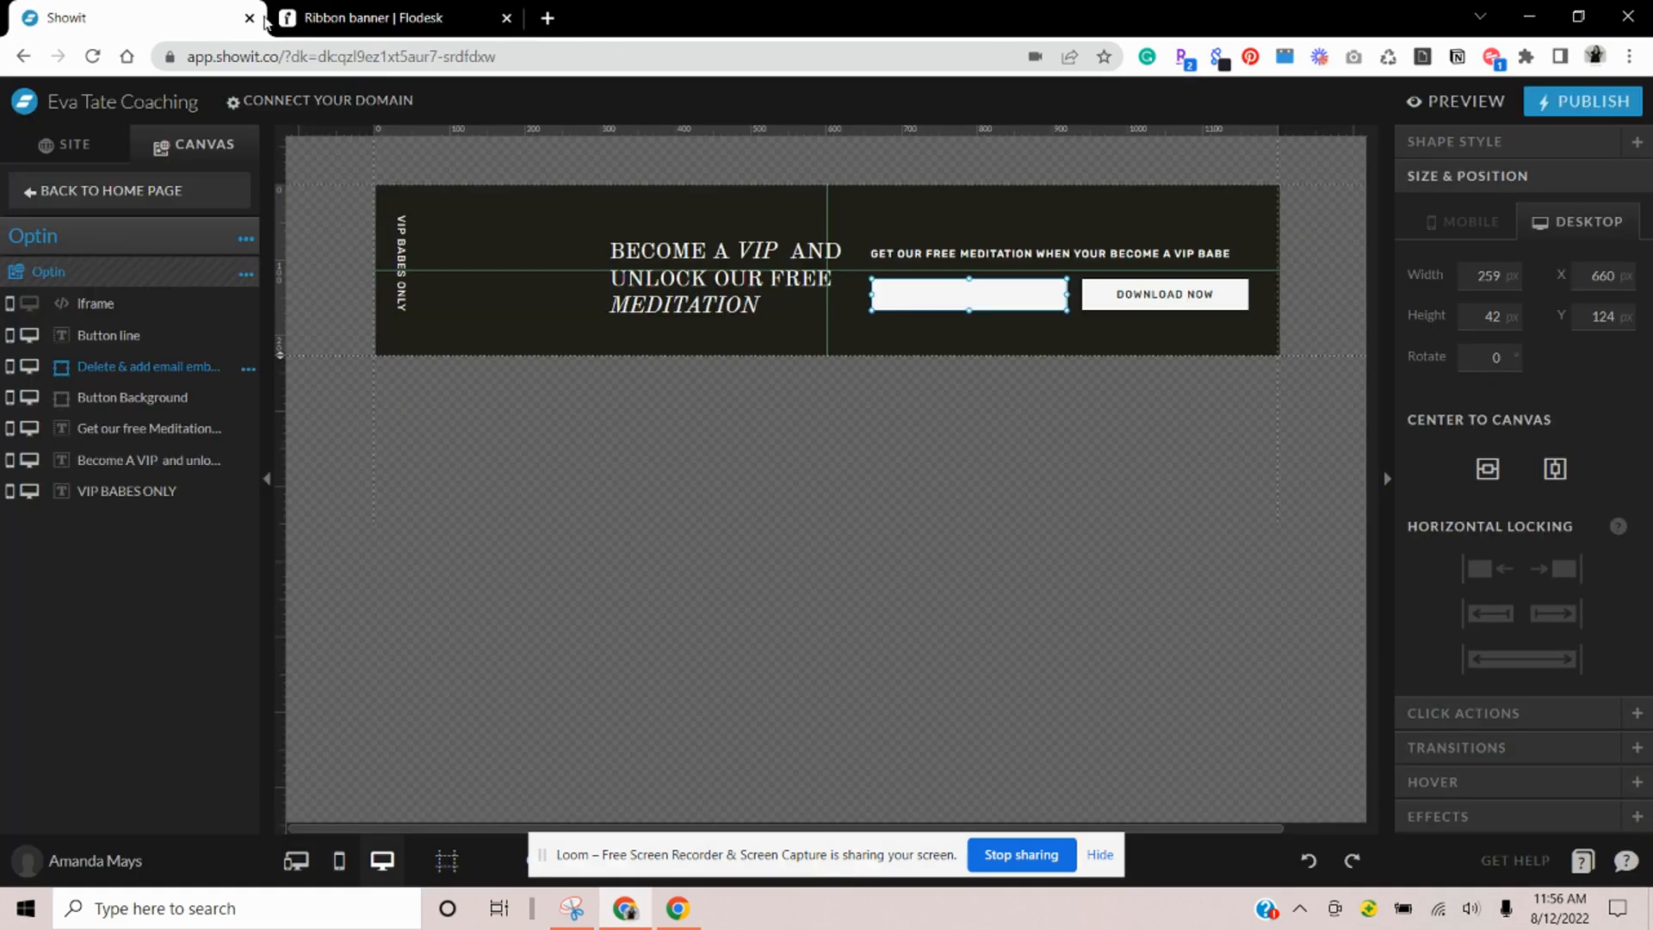
left_click(388, 19)
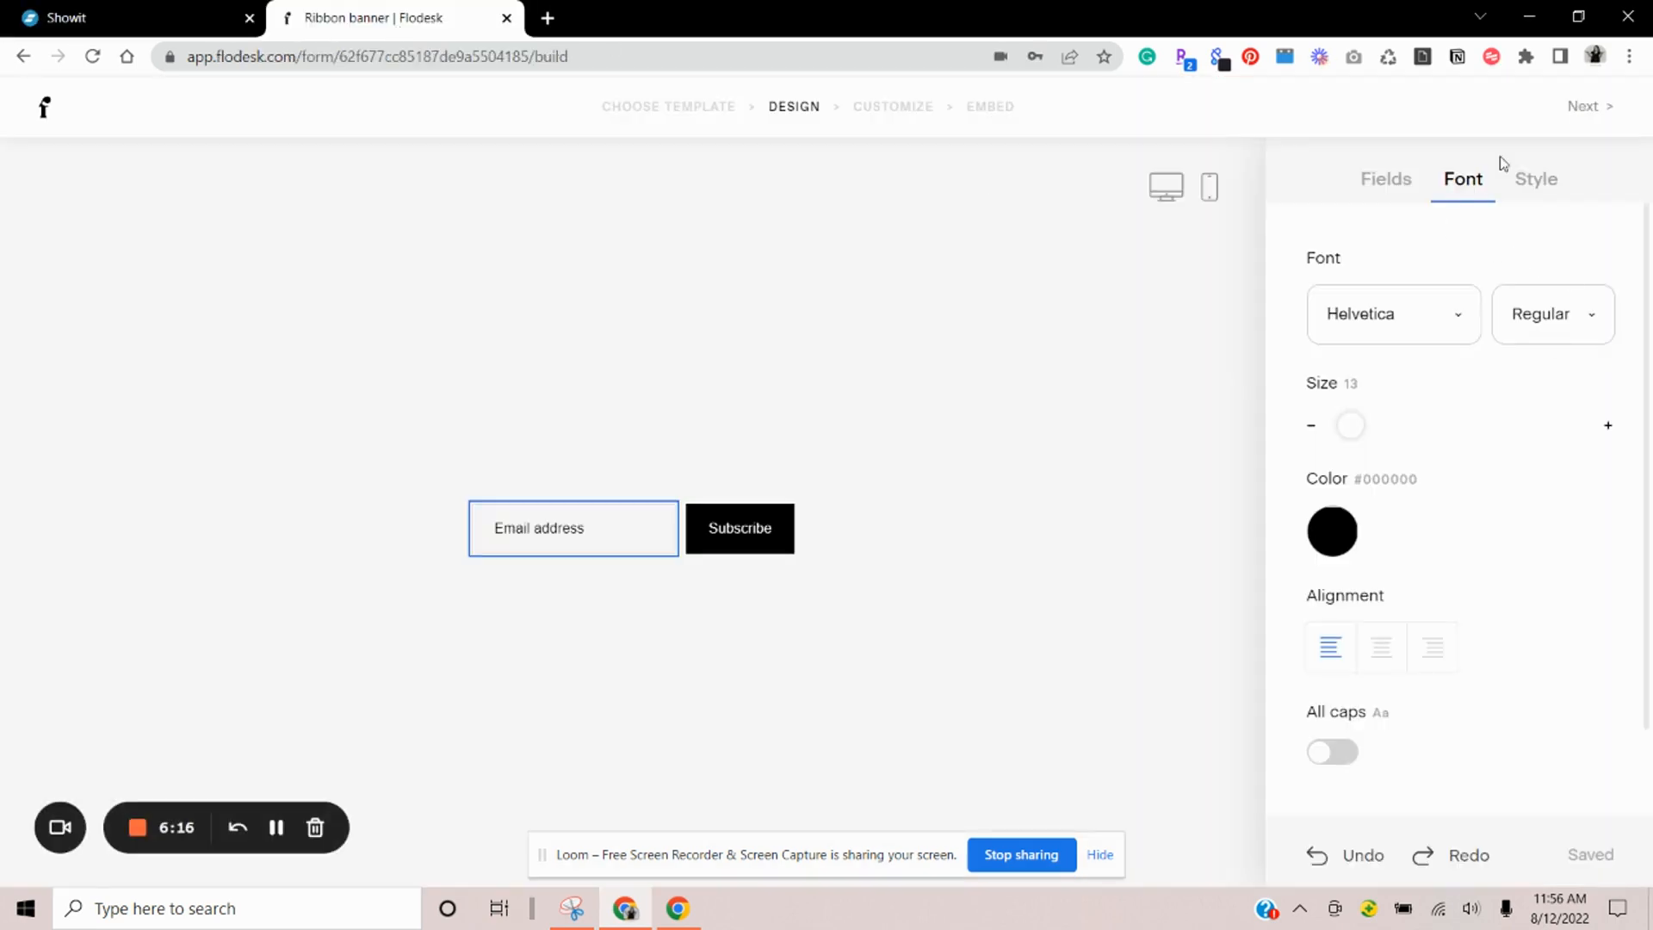
left_click(1541, 185)
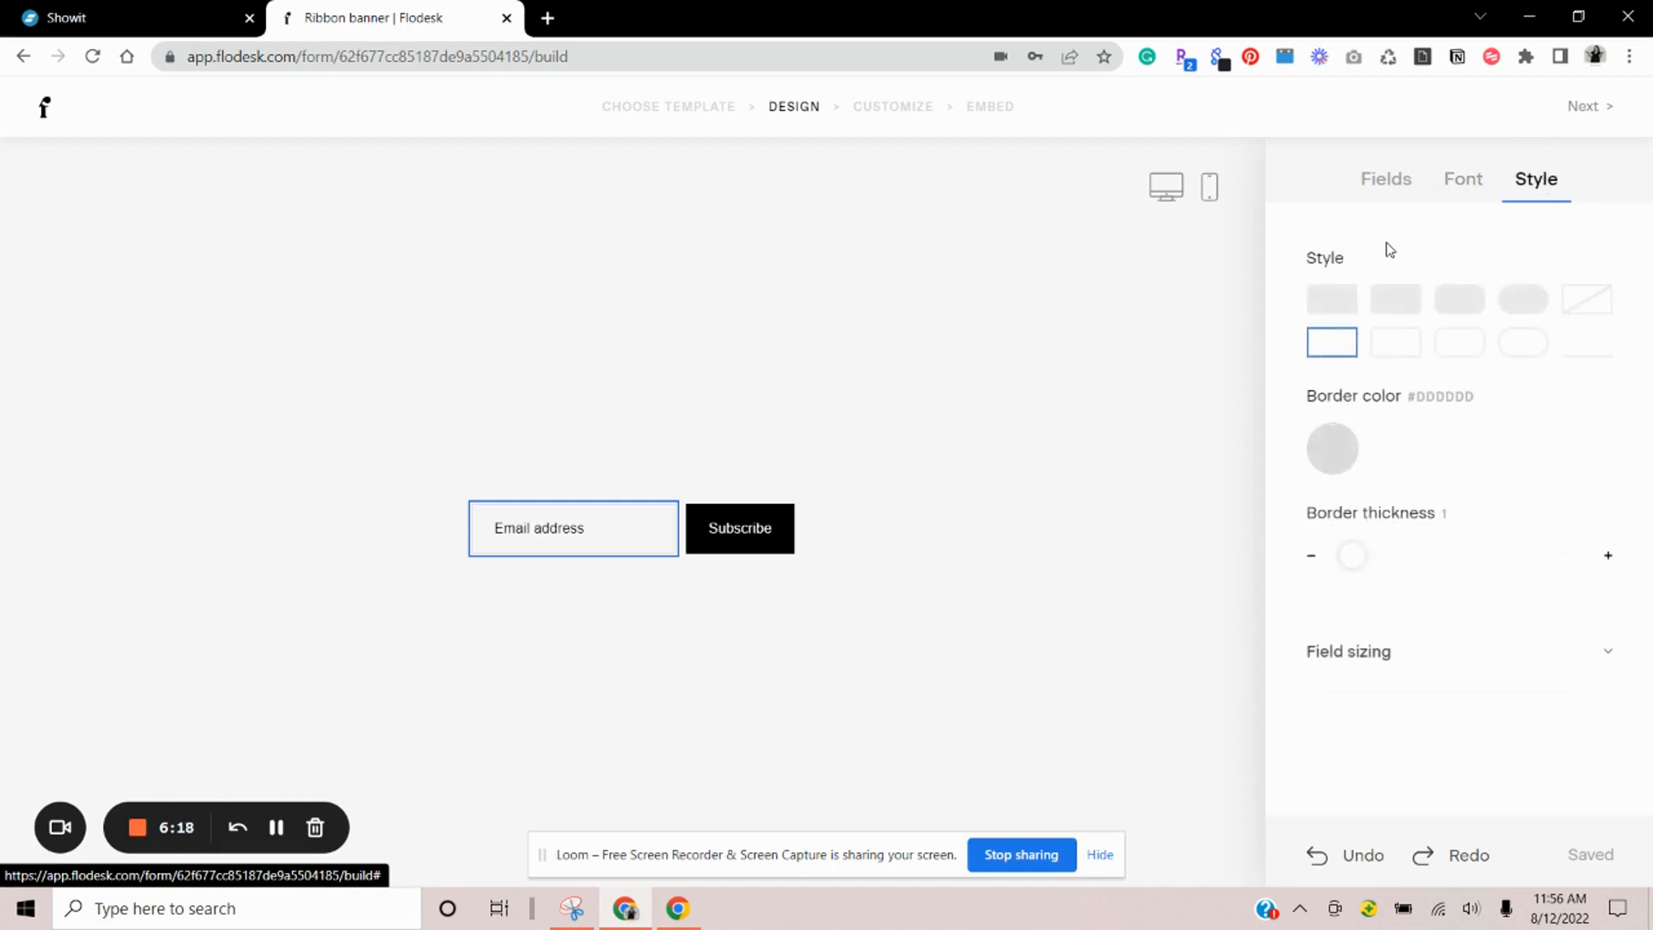
left_click(1330, 303)
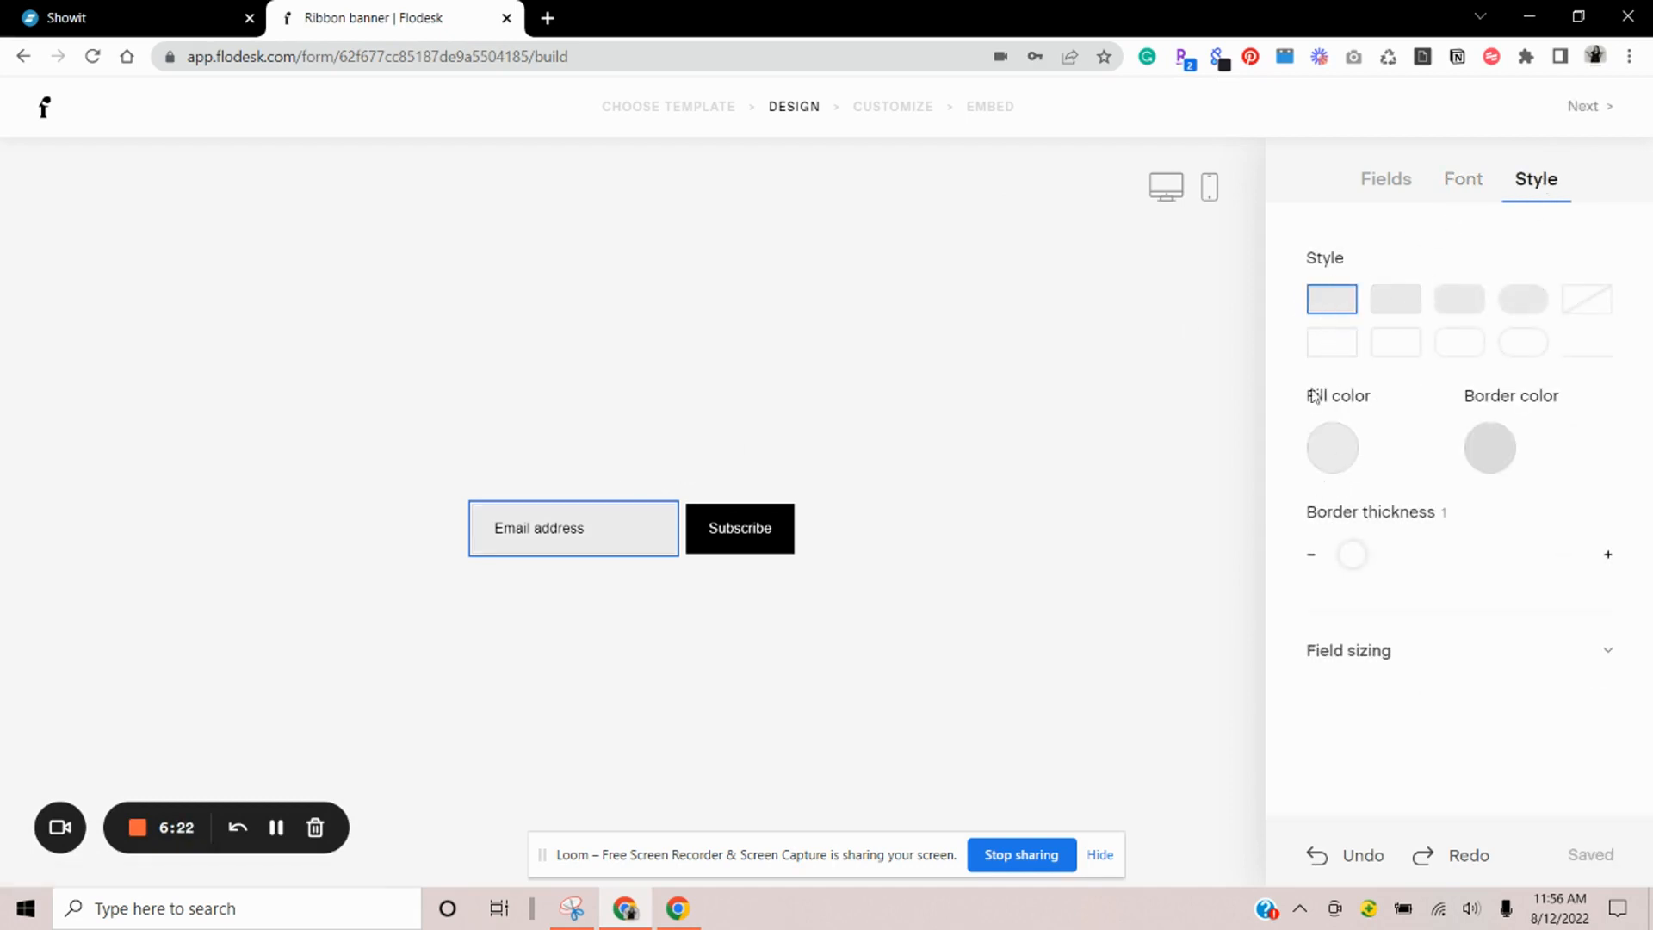
left_click(1321, 462)
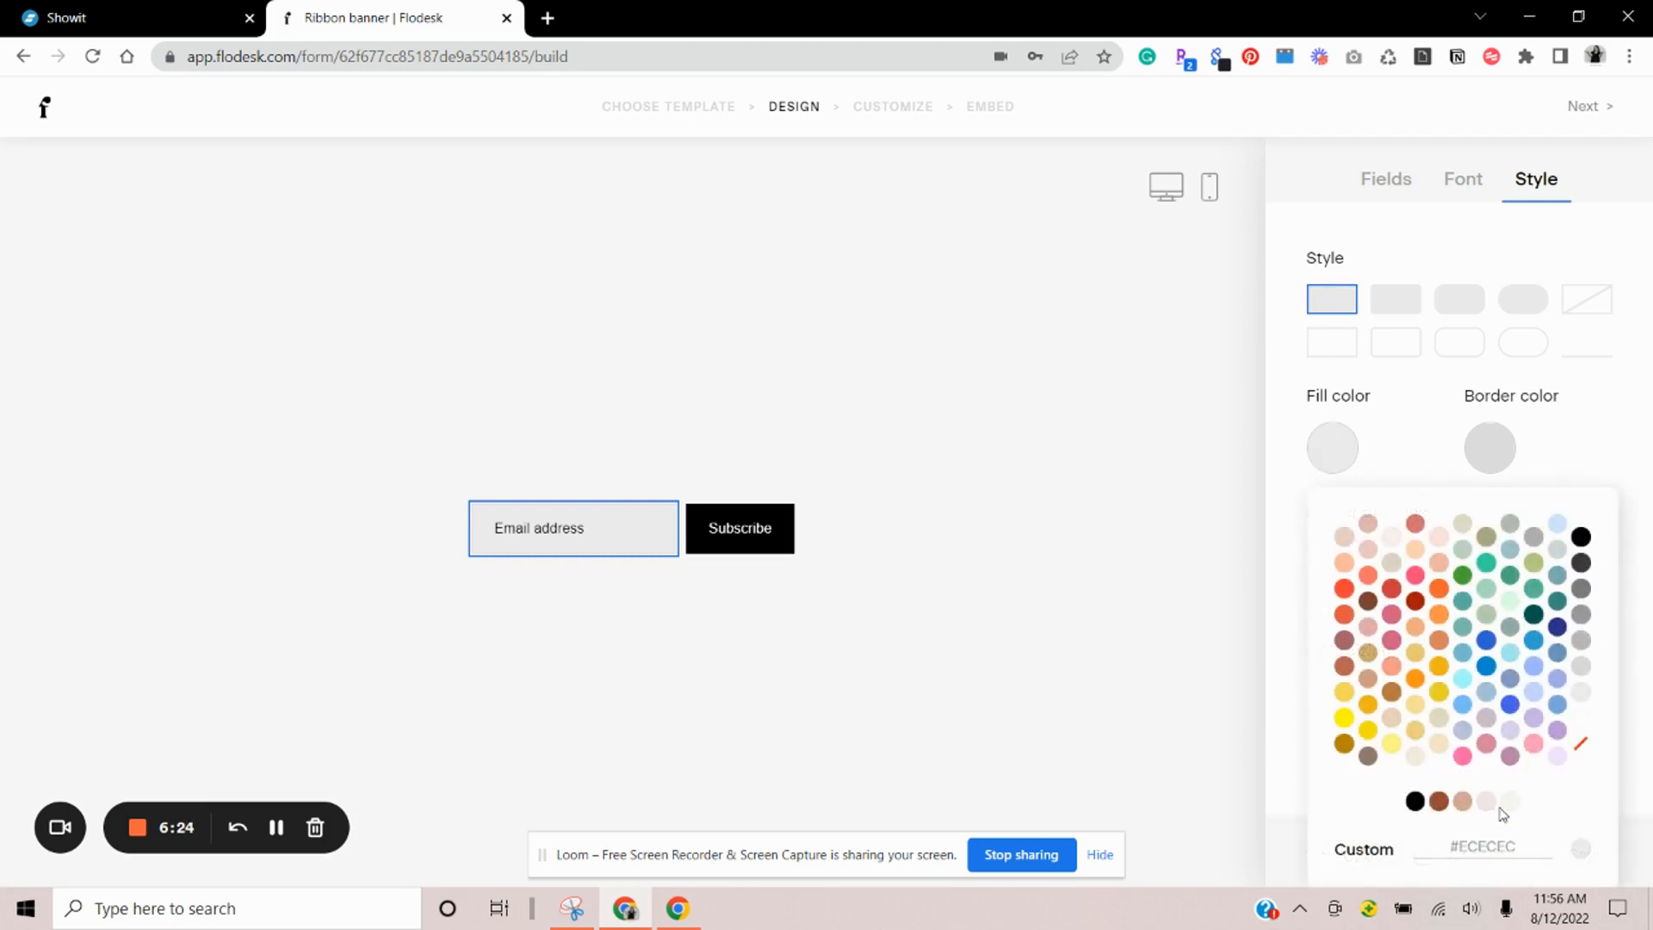
left_click(1511, 803)
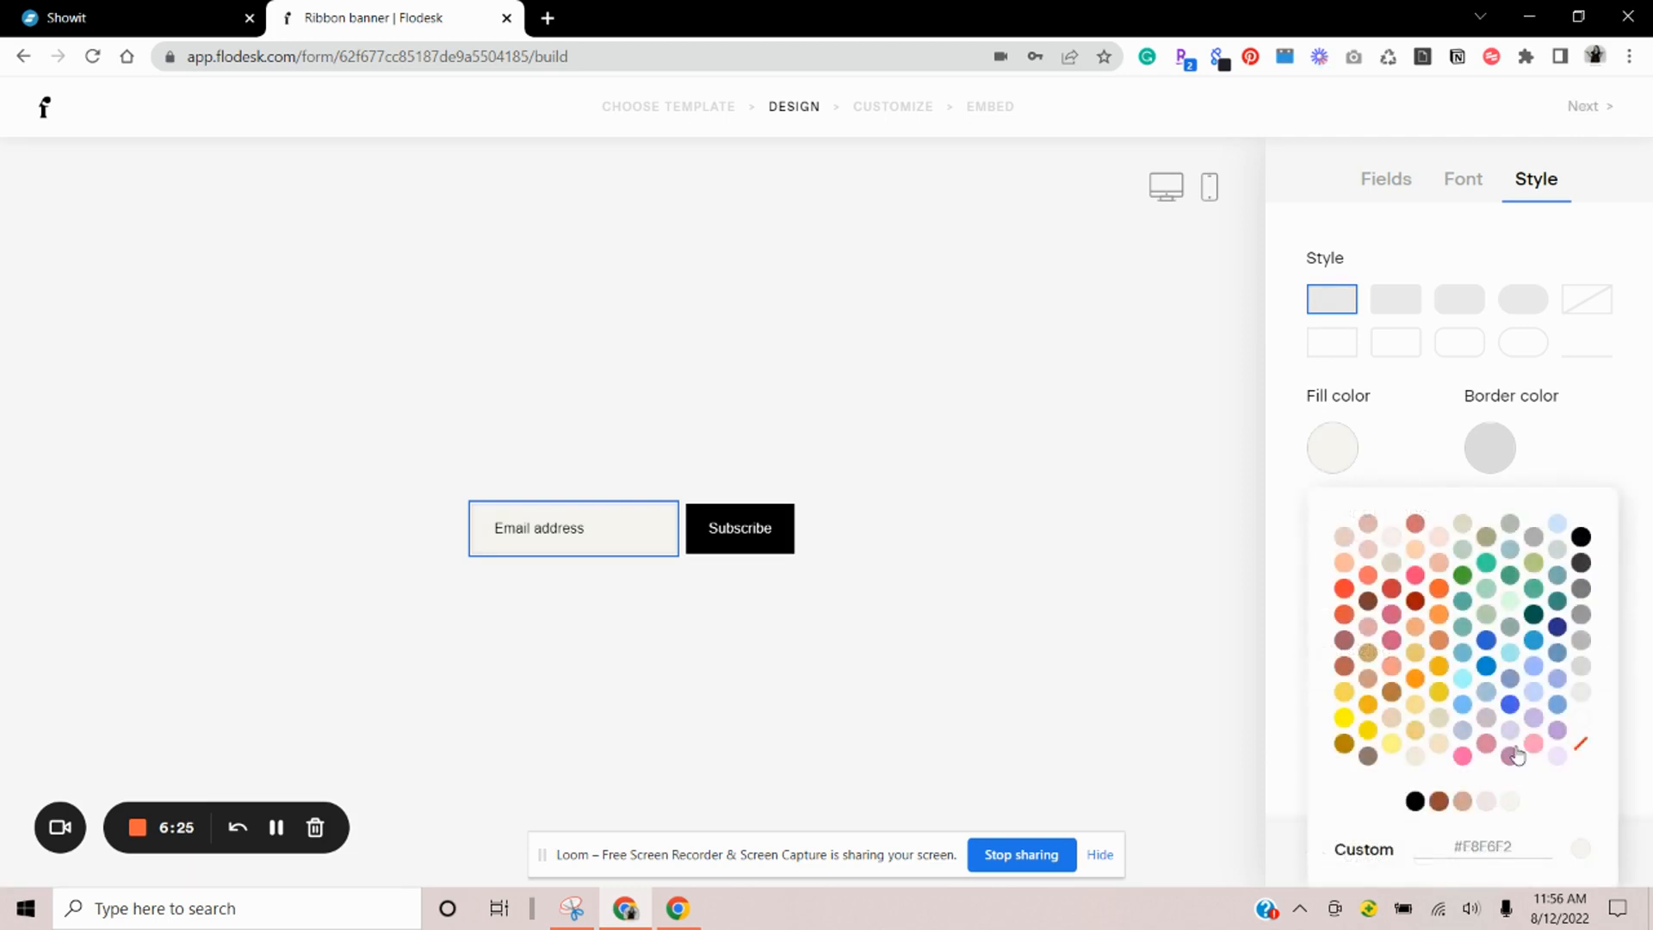
Set the email address field's border color to #F8F6F2
left_click(1491, 448)
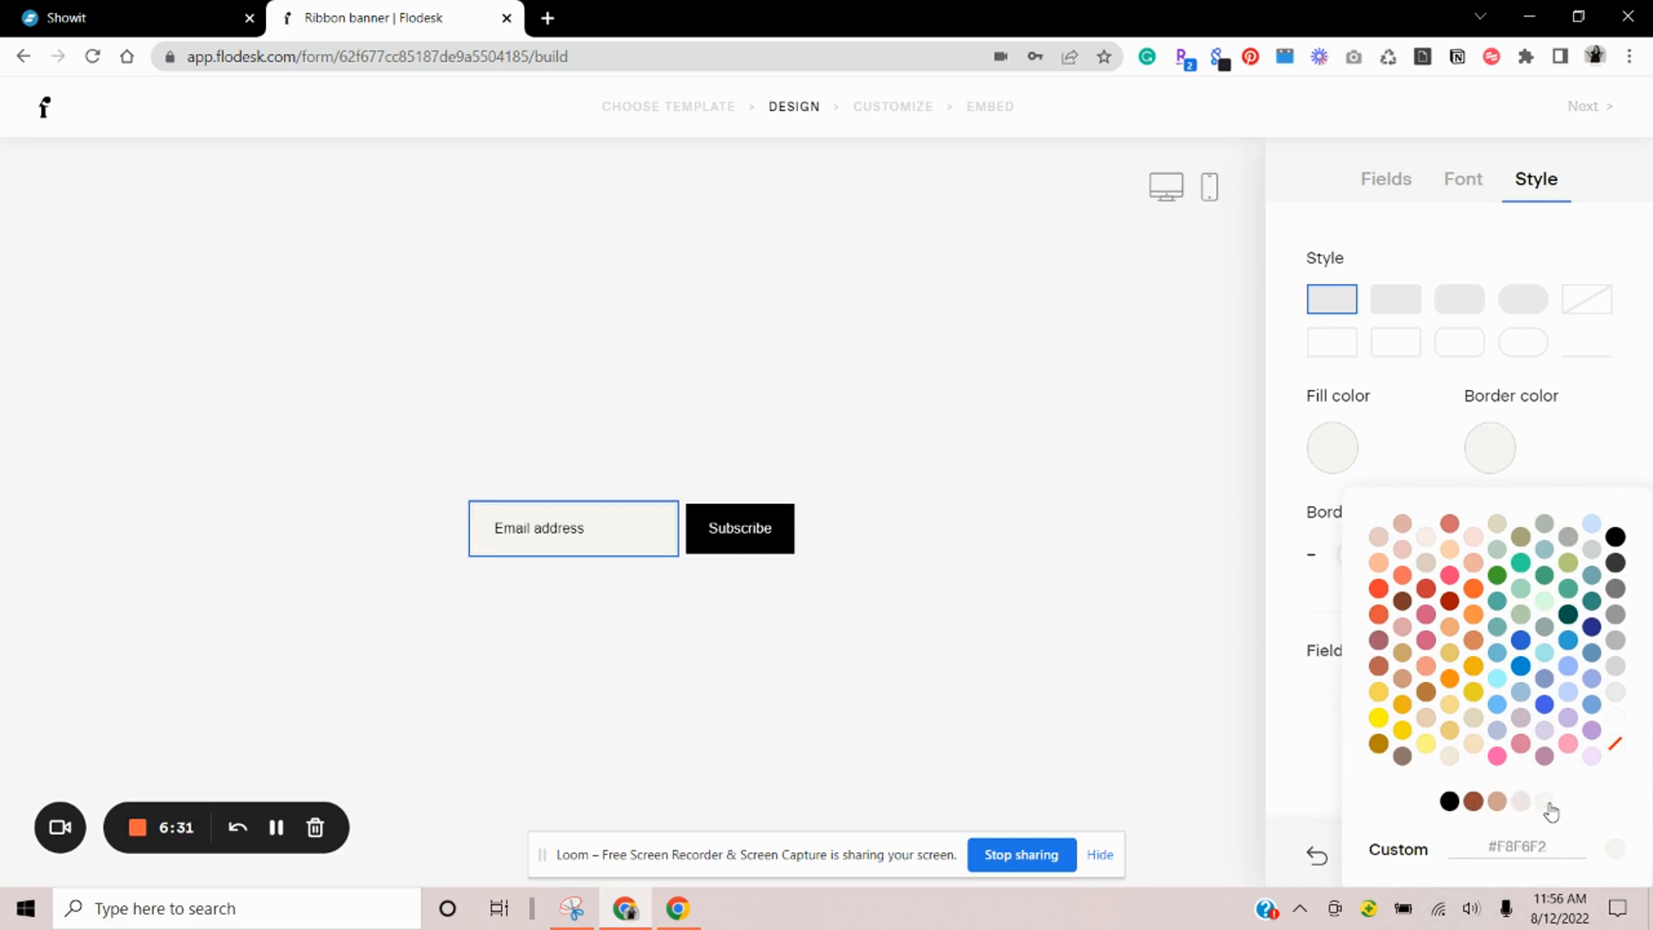
left_click(1627, 435)
left_click(796, 624)
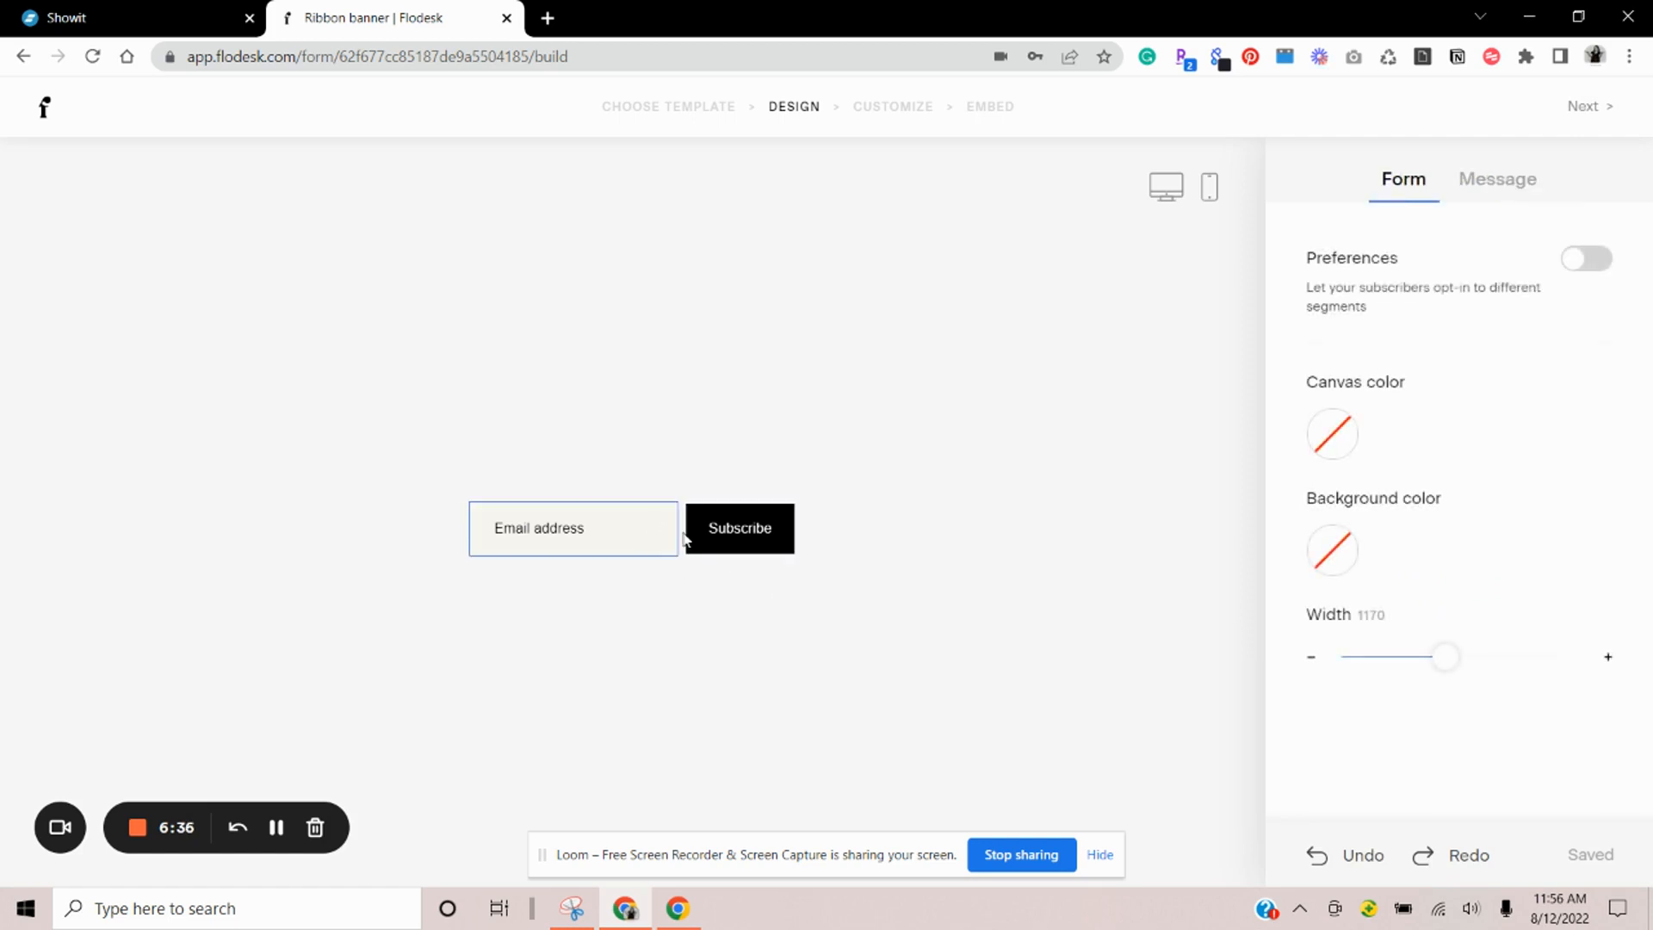
Set the Subscribe button's fill color and border color to #F8F6F2
left_click(709, 555)
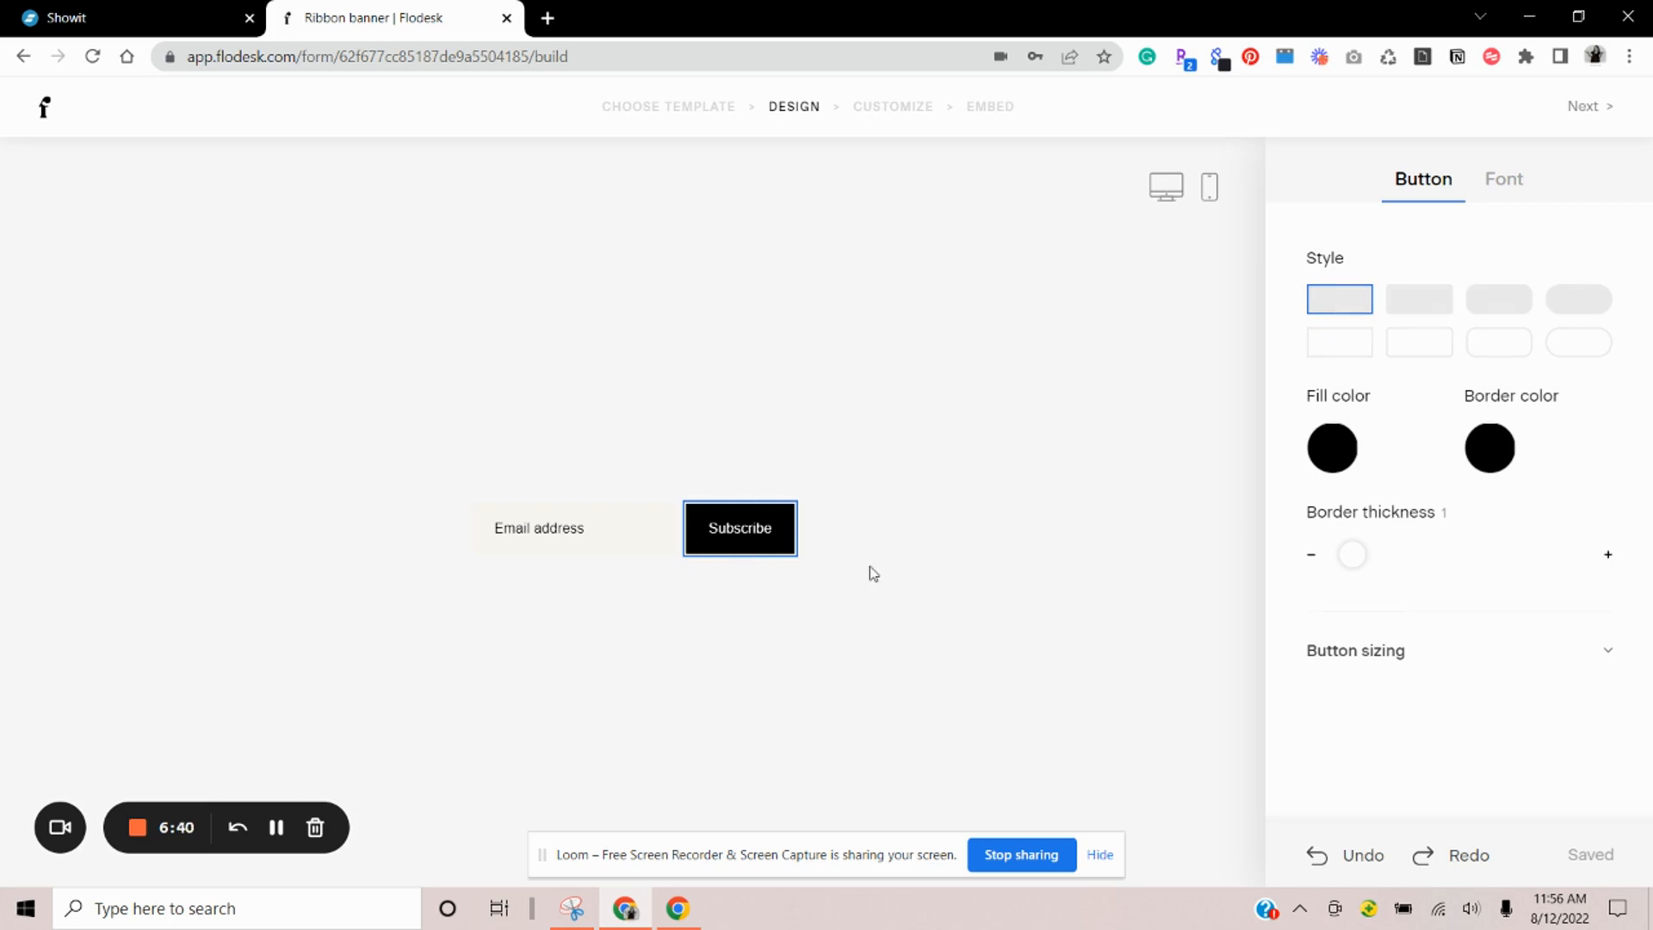
left_click(1341, 447)
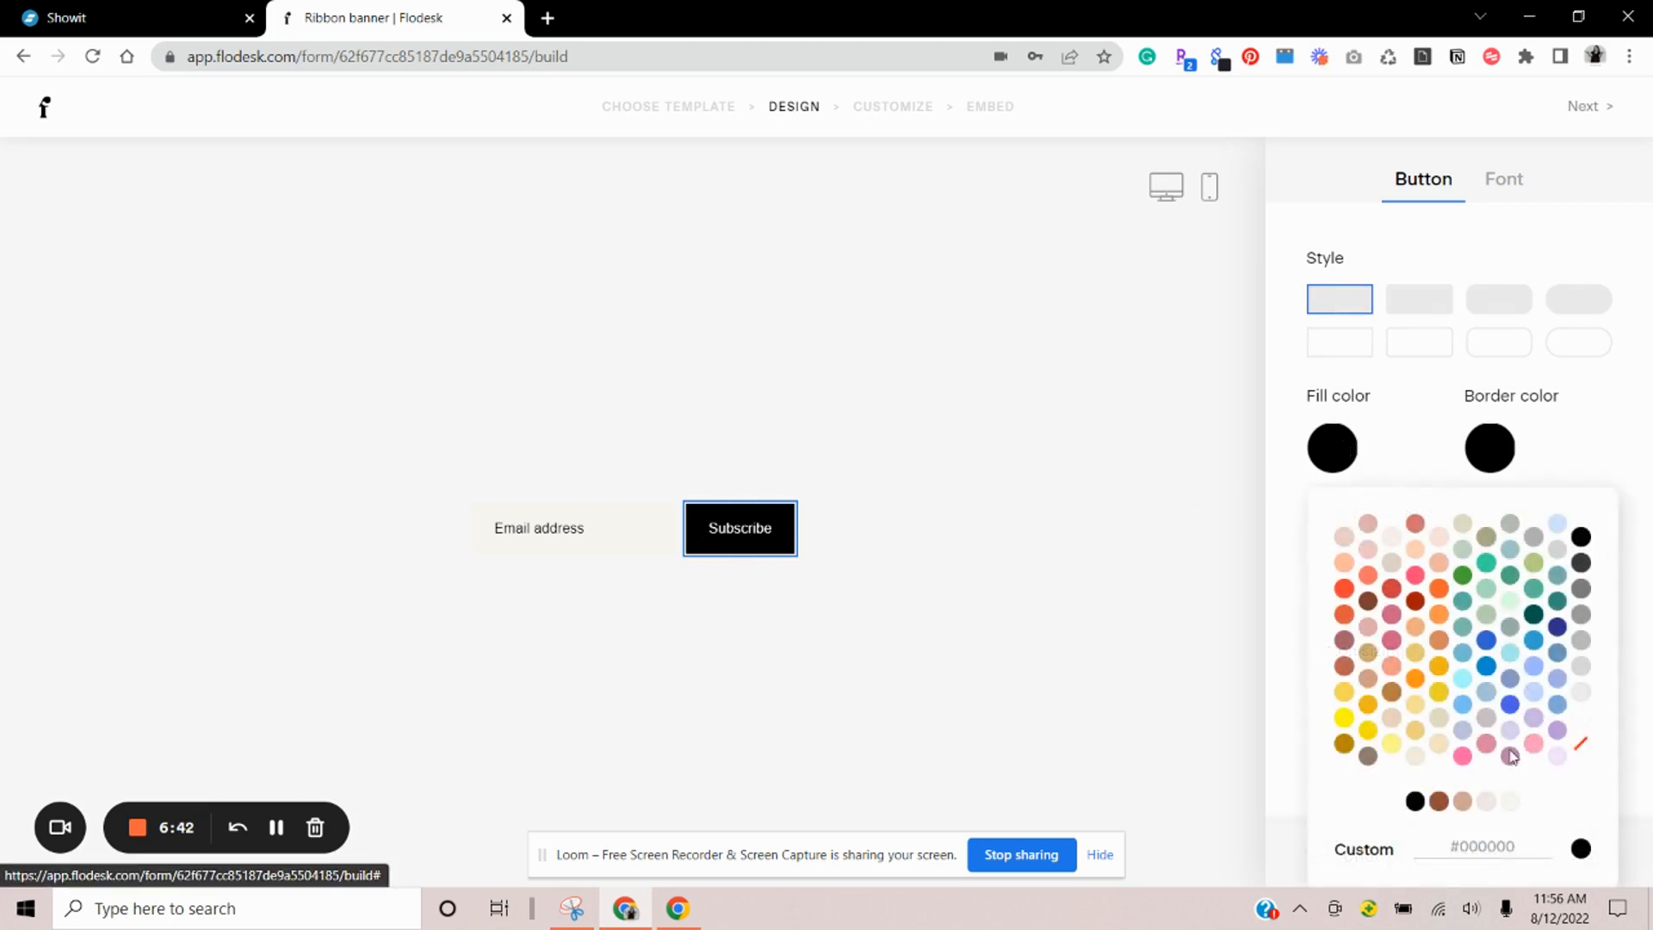
left_click(1511, 802)
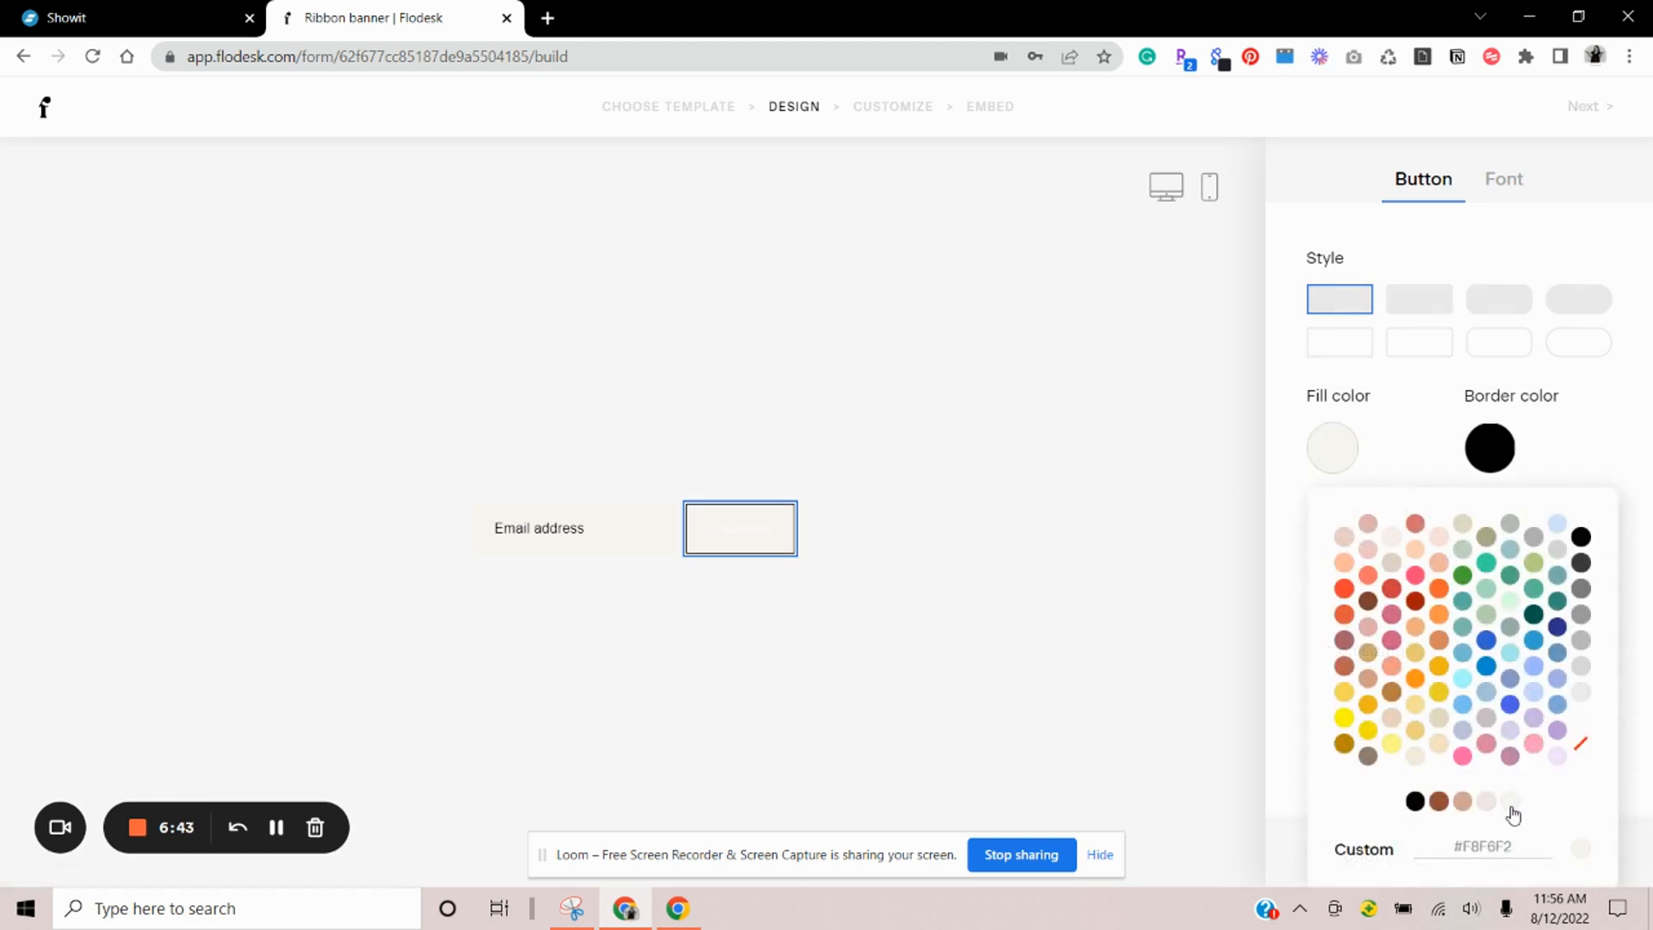
left_click(1489, 448)
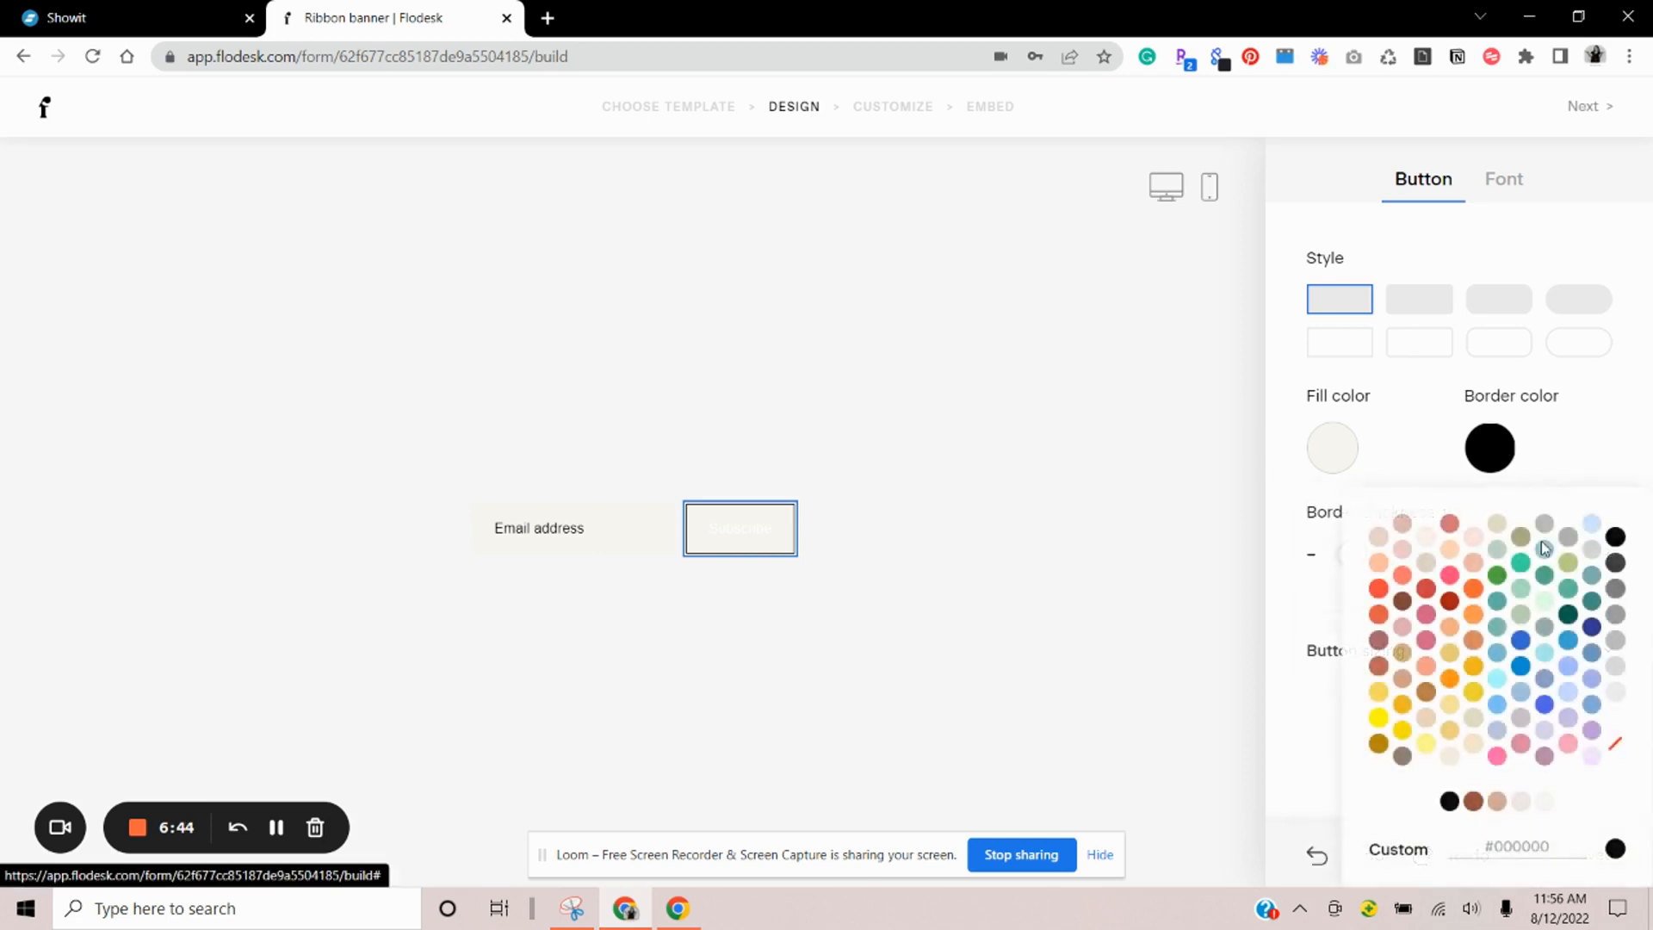
left_click(1550, 801)
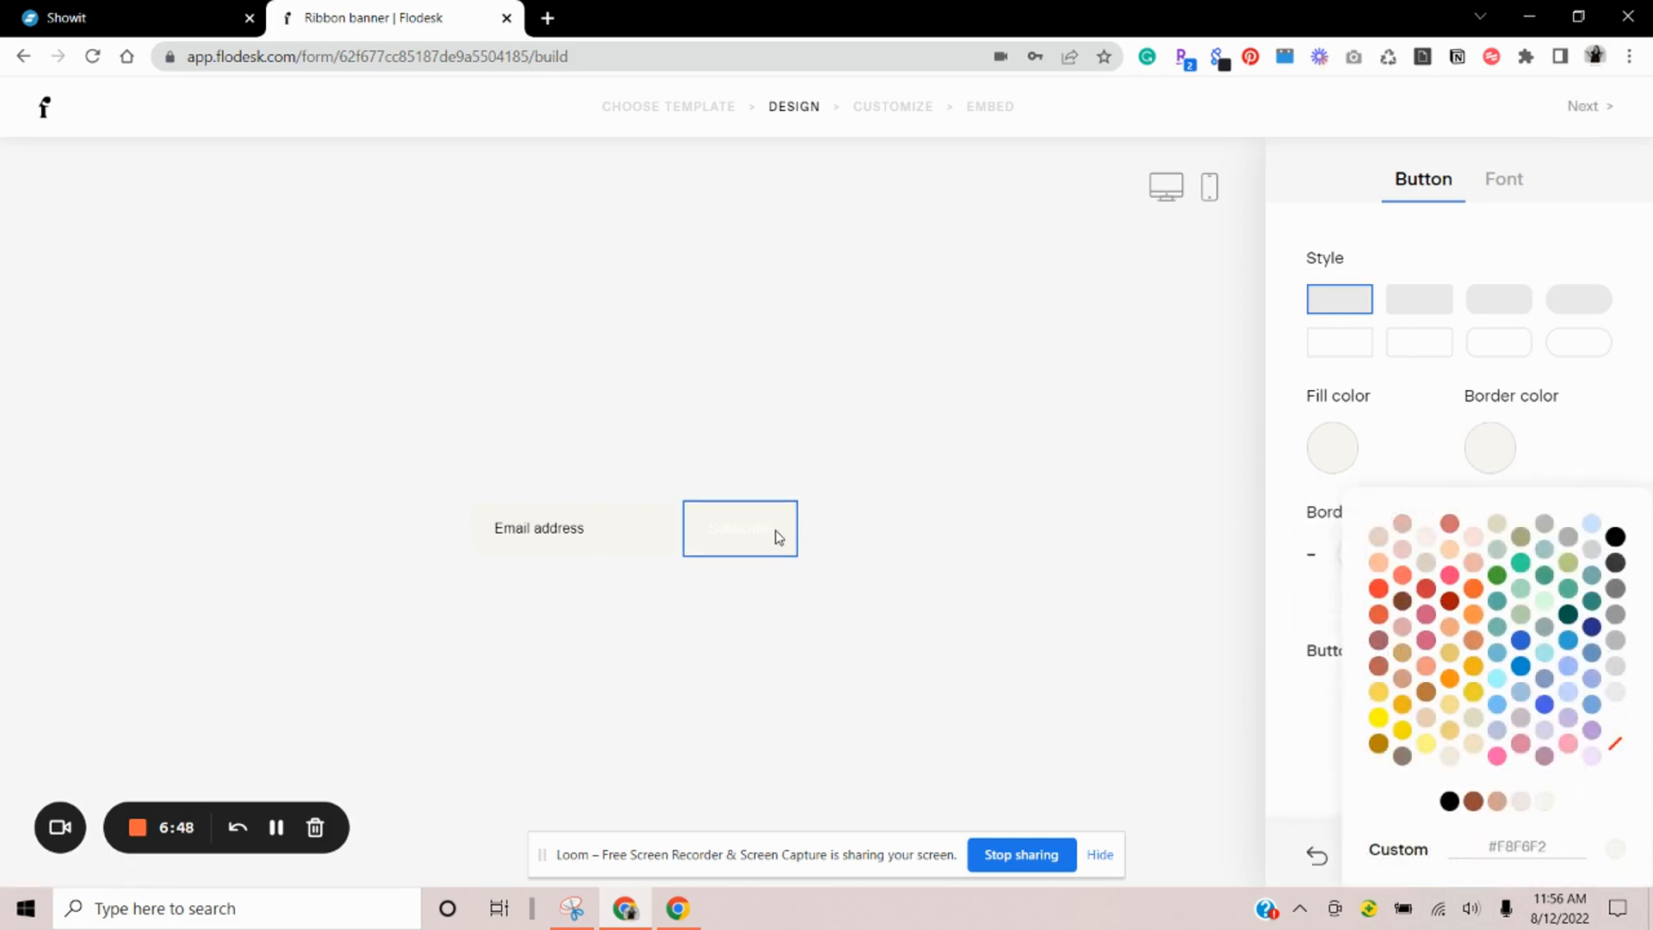
Change the Subscribe button's text color to black, #000000
left_click(1522, 188)
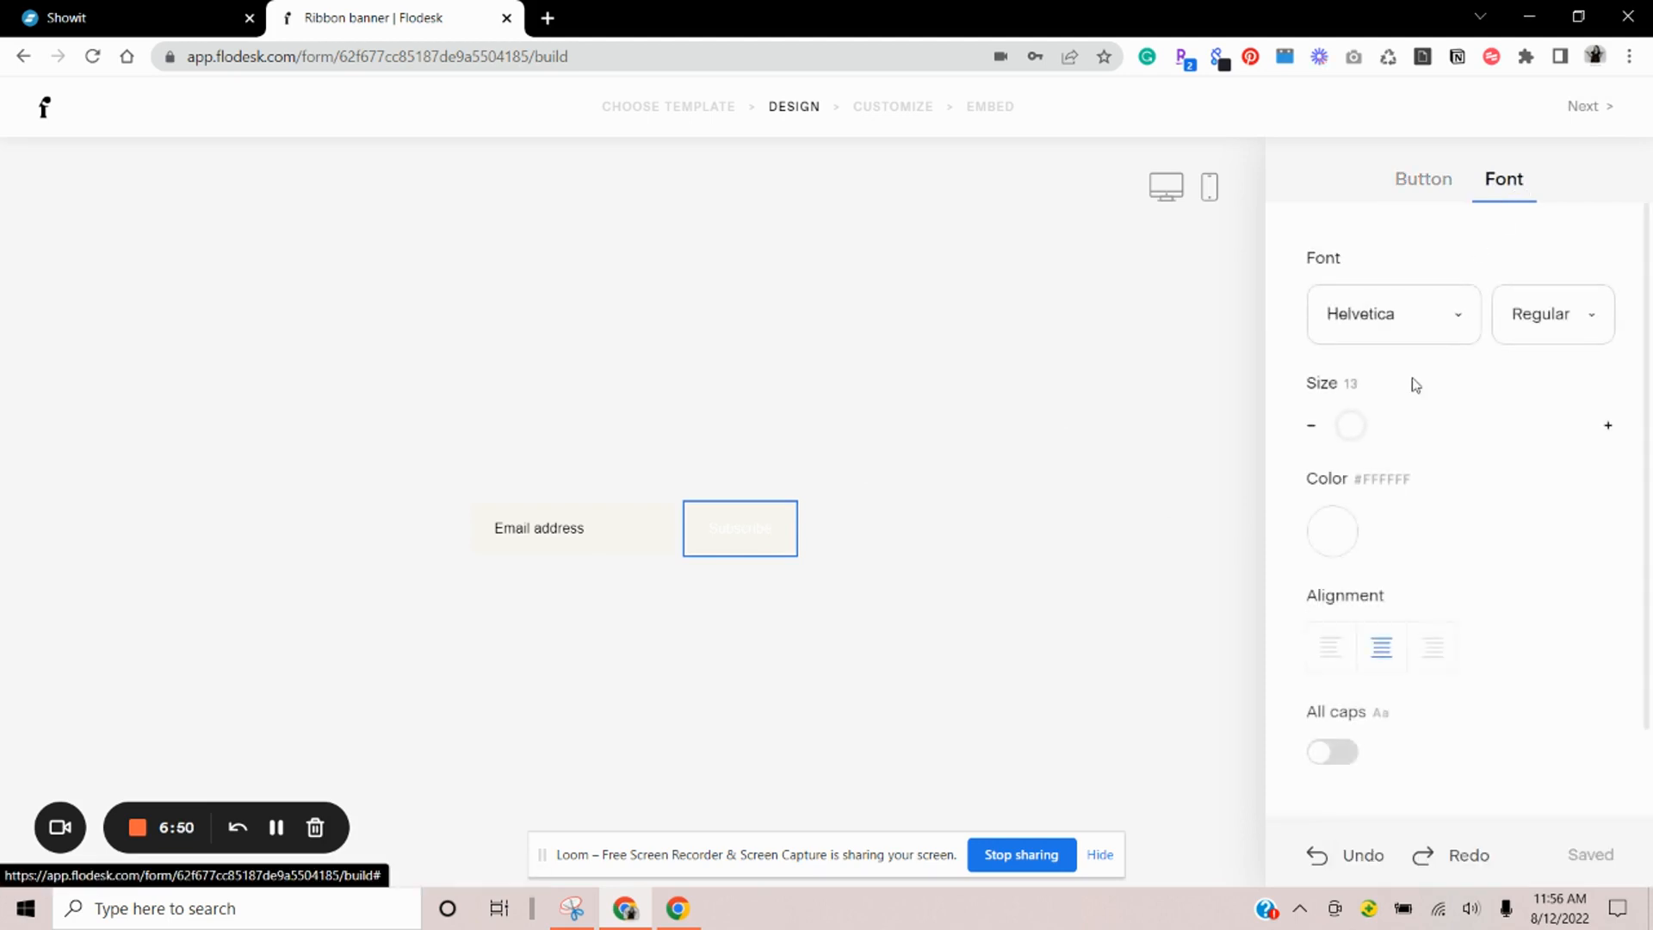
left_click(1334, 523)
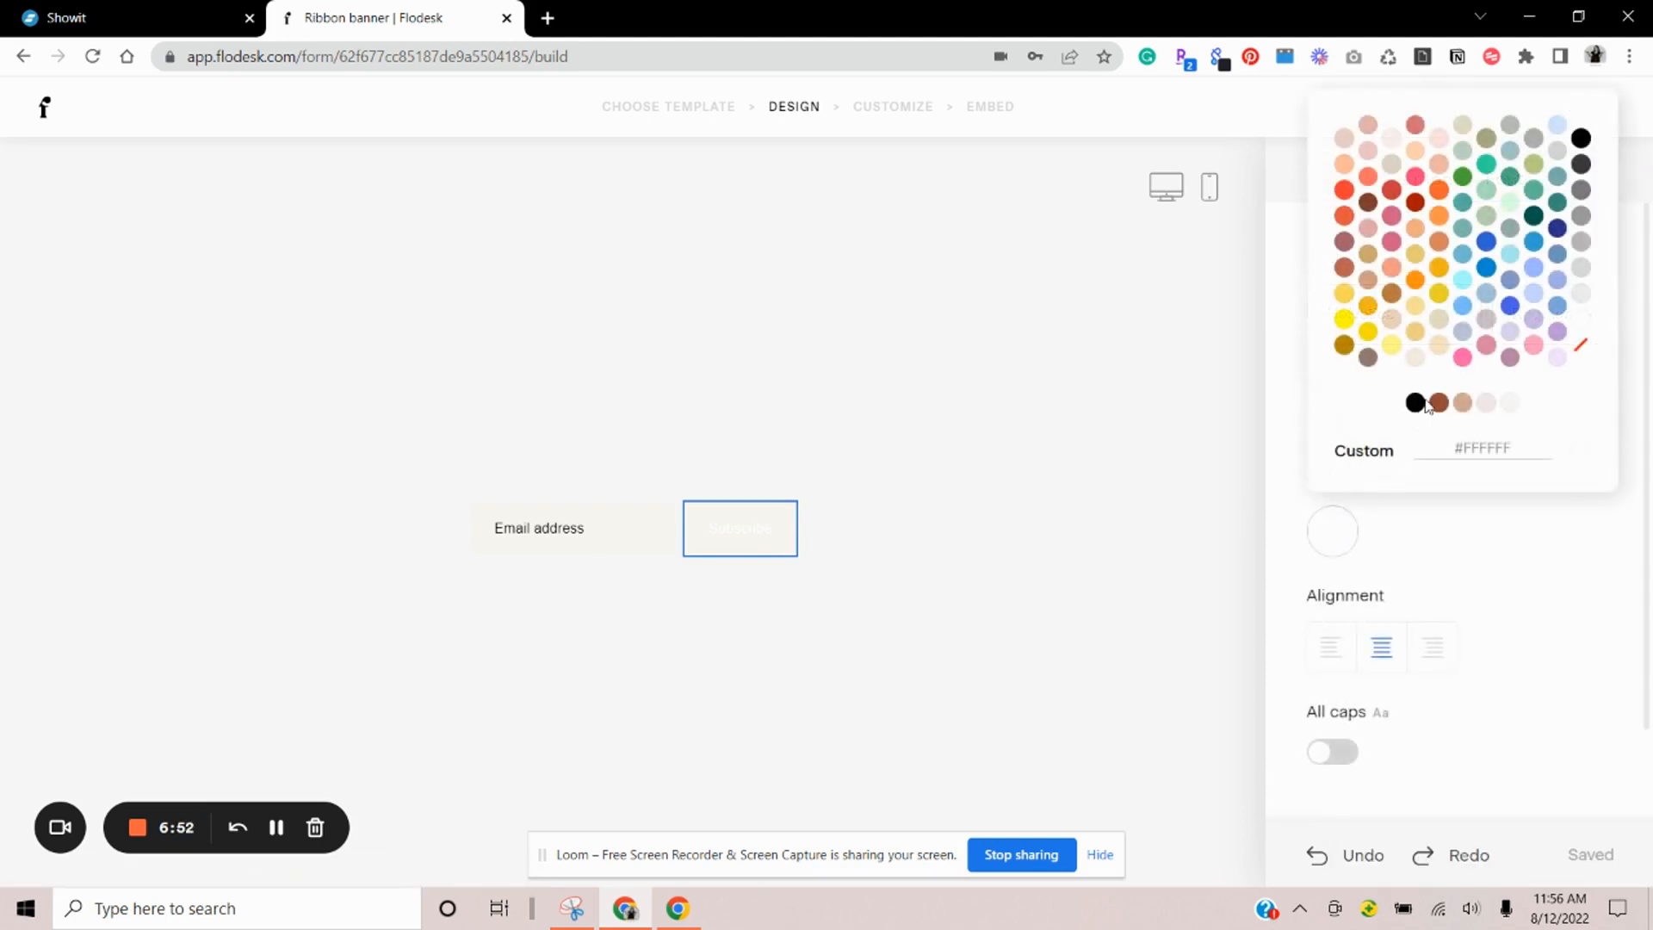
left_click(1416, 405)
left_click(1483, 582)
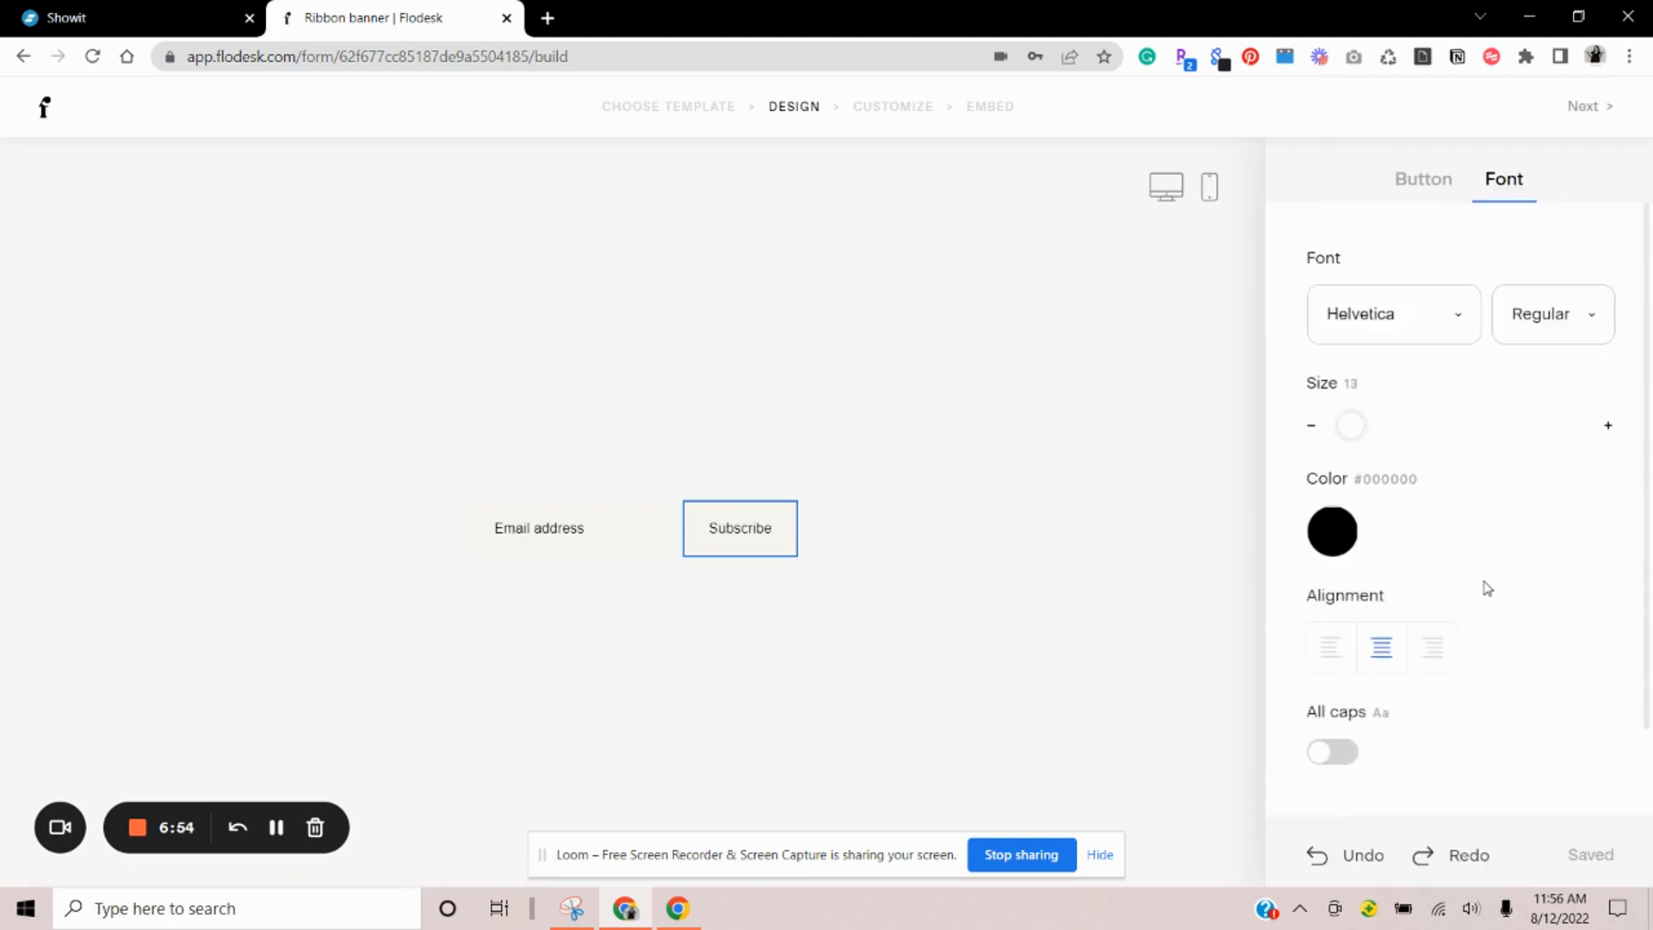
Set the Subscribe button's font to Halyard in all caps and open its spacing options
left_click(1460, 315)
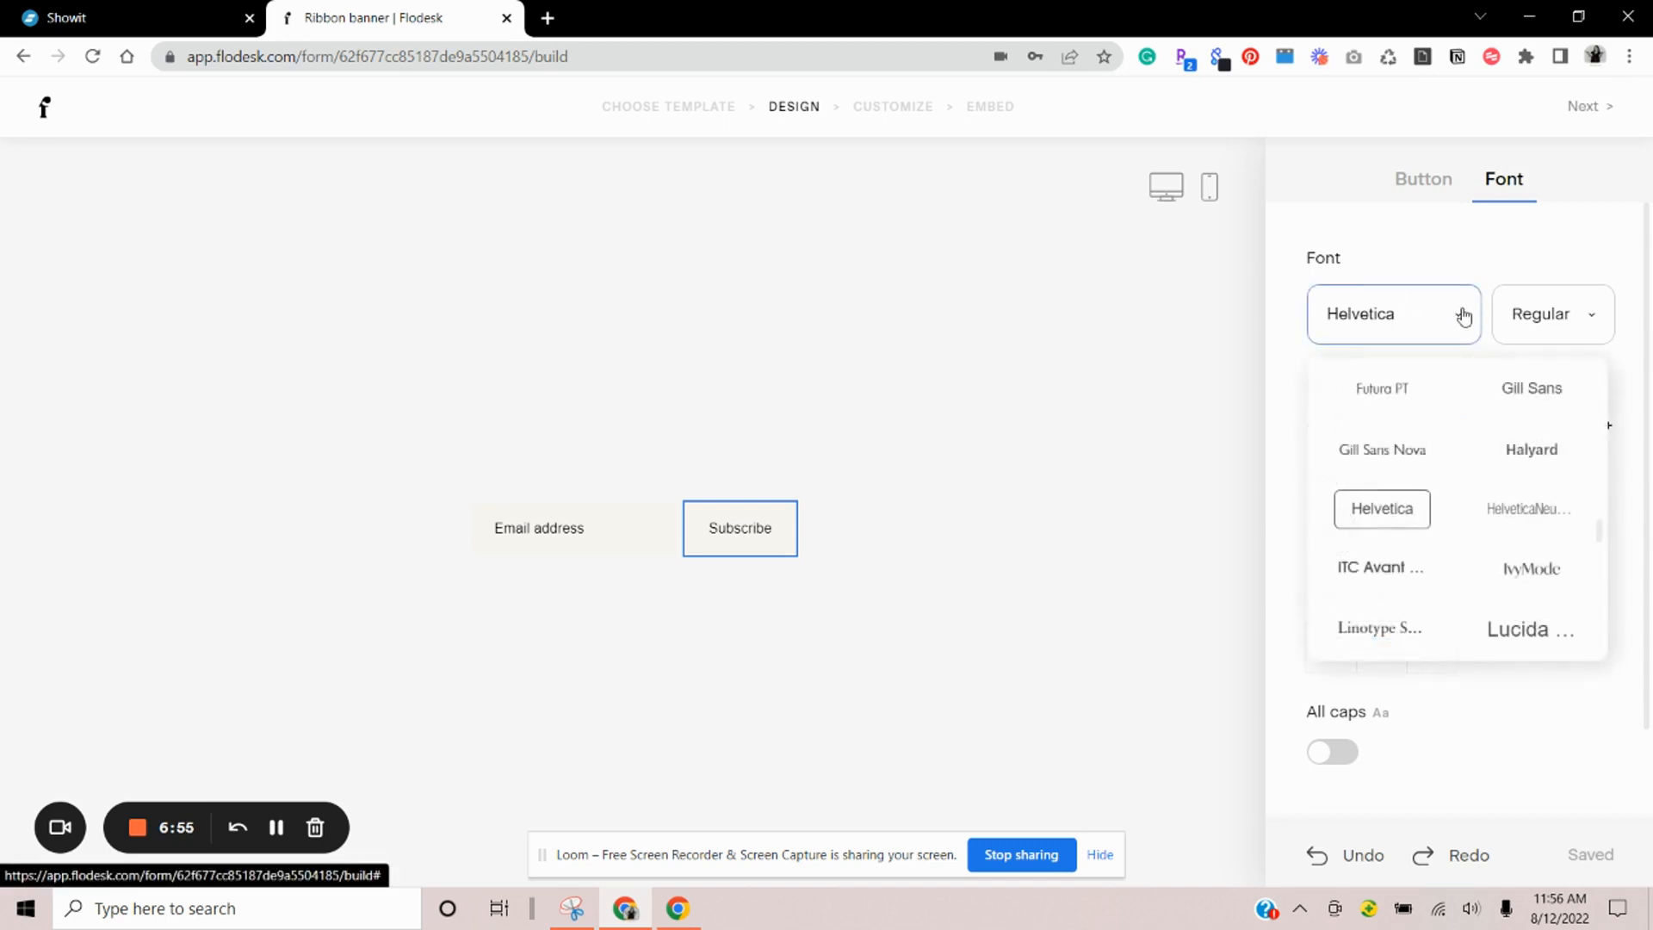
left_click(1530, 454)
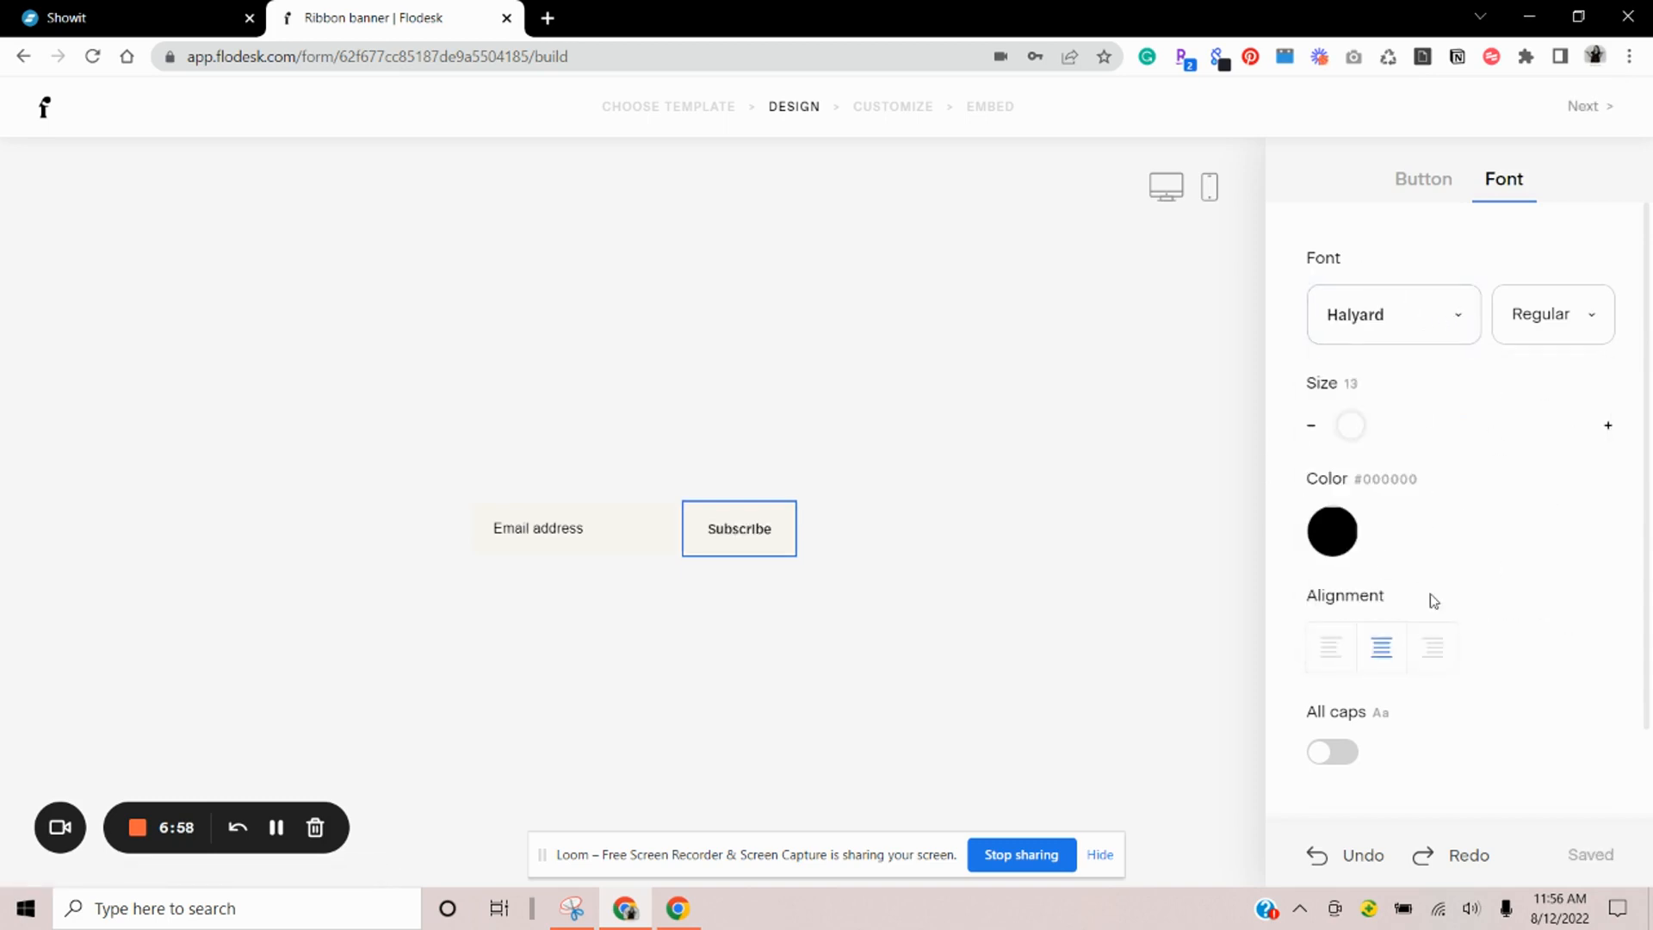
scroll(1412, 637, "down", 1)
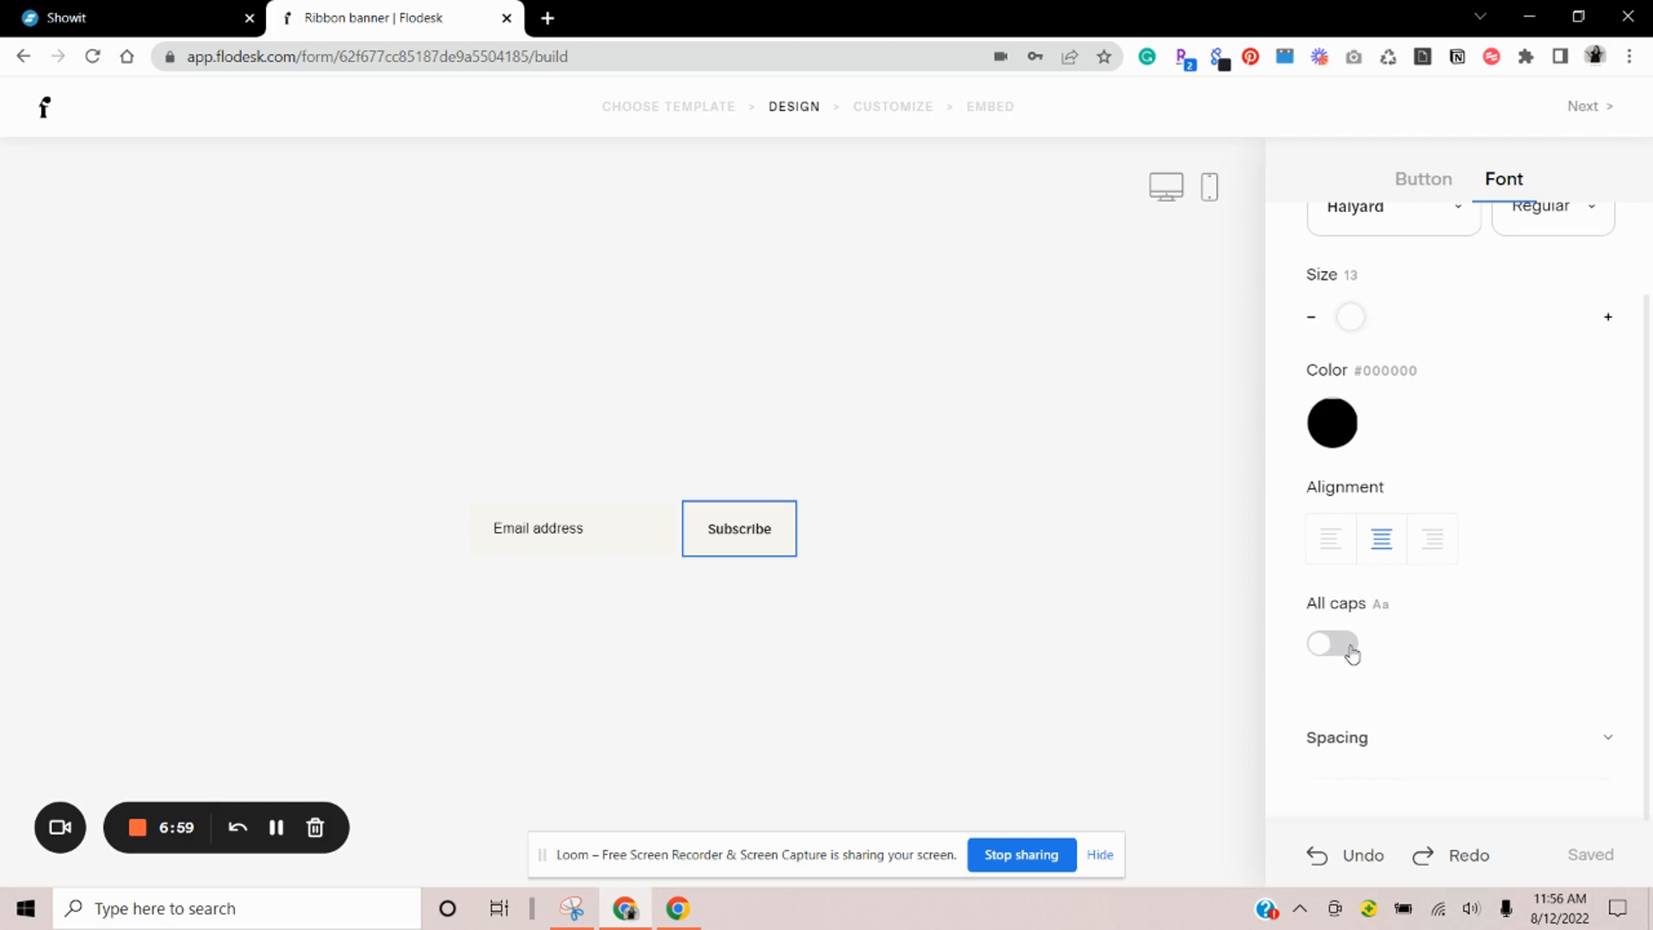
left_click(1345, 645)
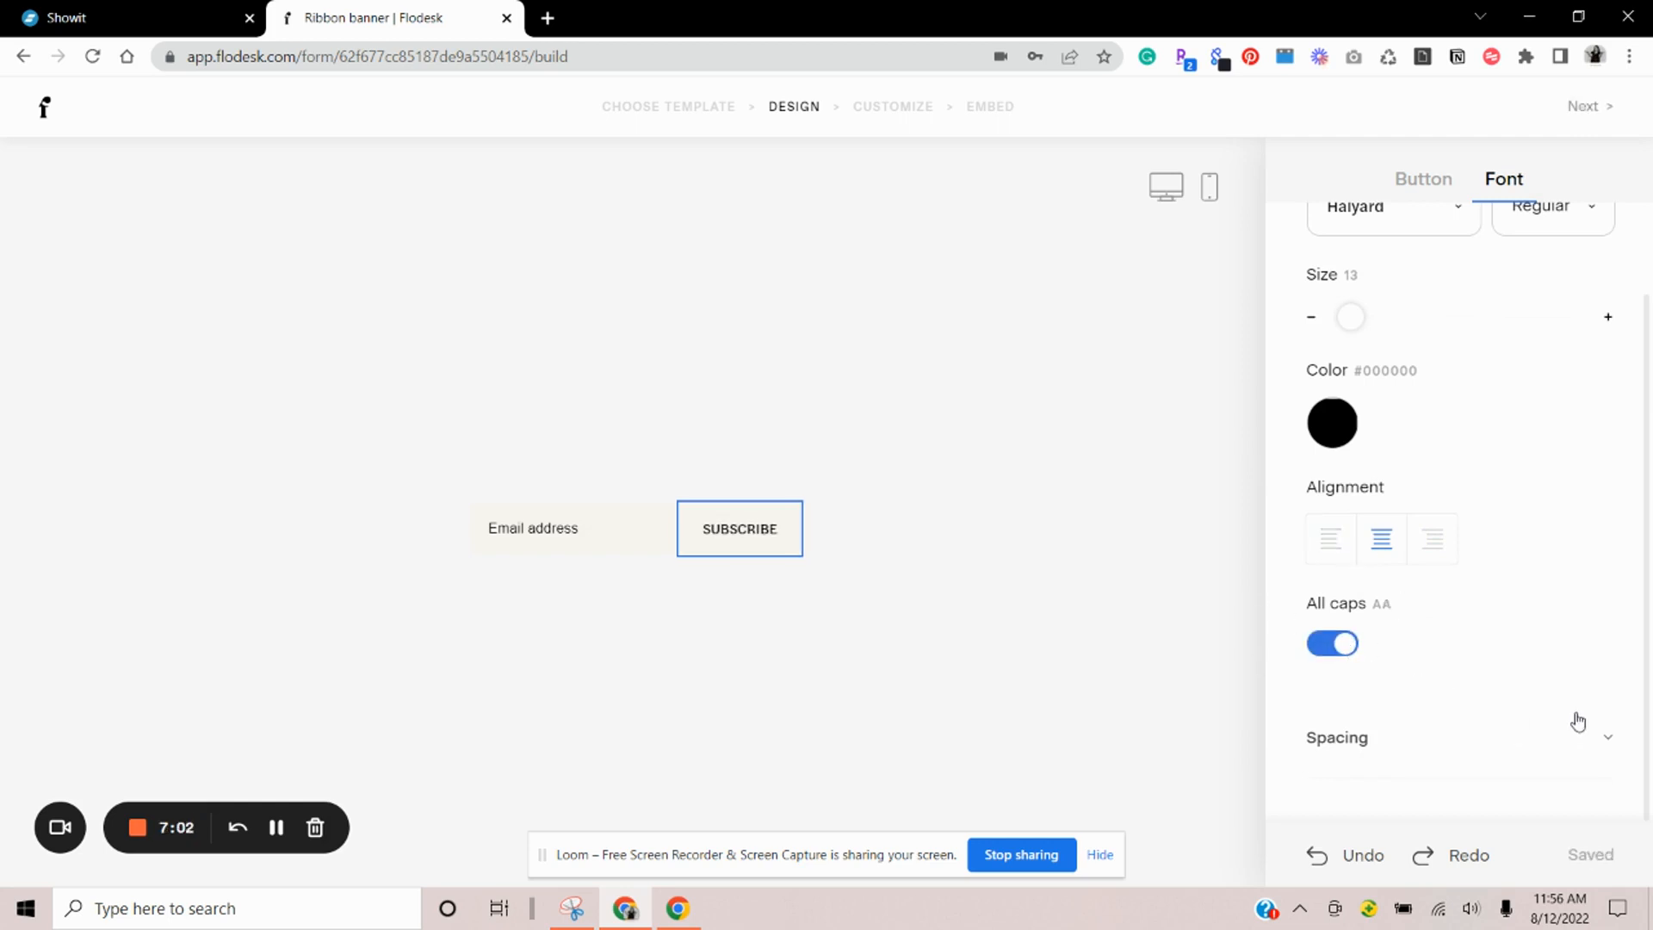
left_click(1392, 738)
scroll(1386, 737, "down", 2)
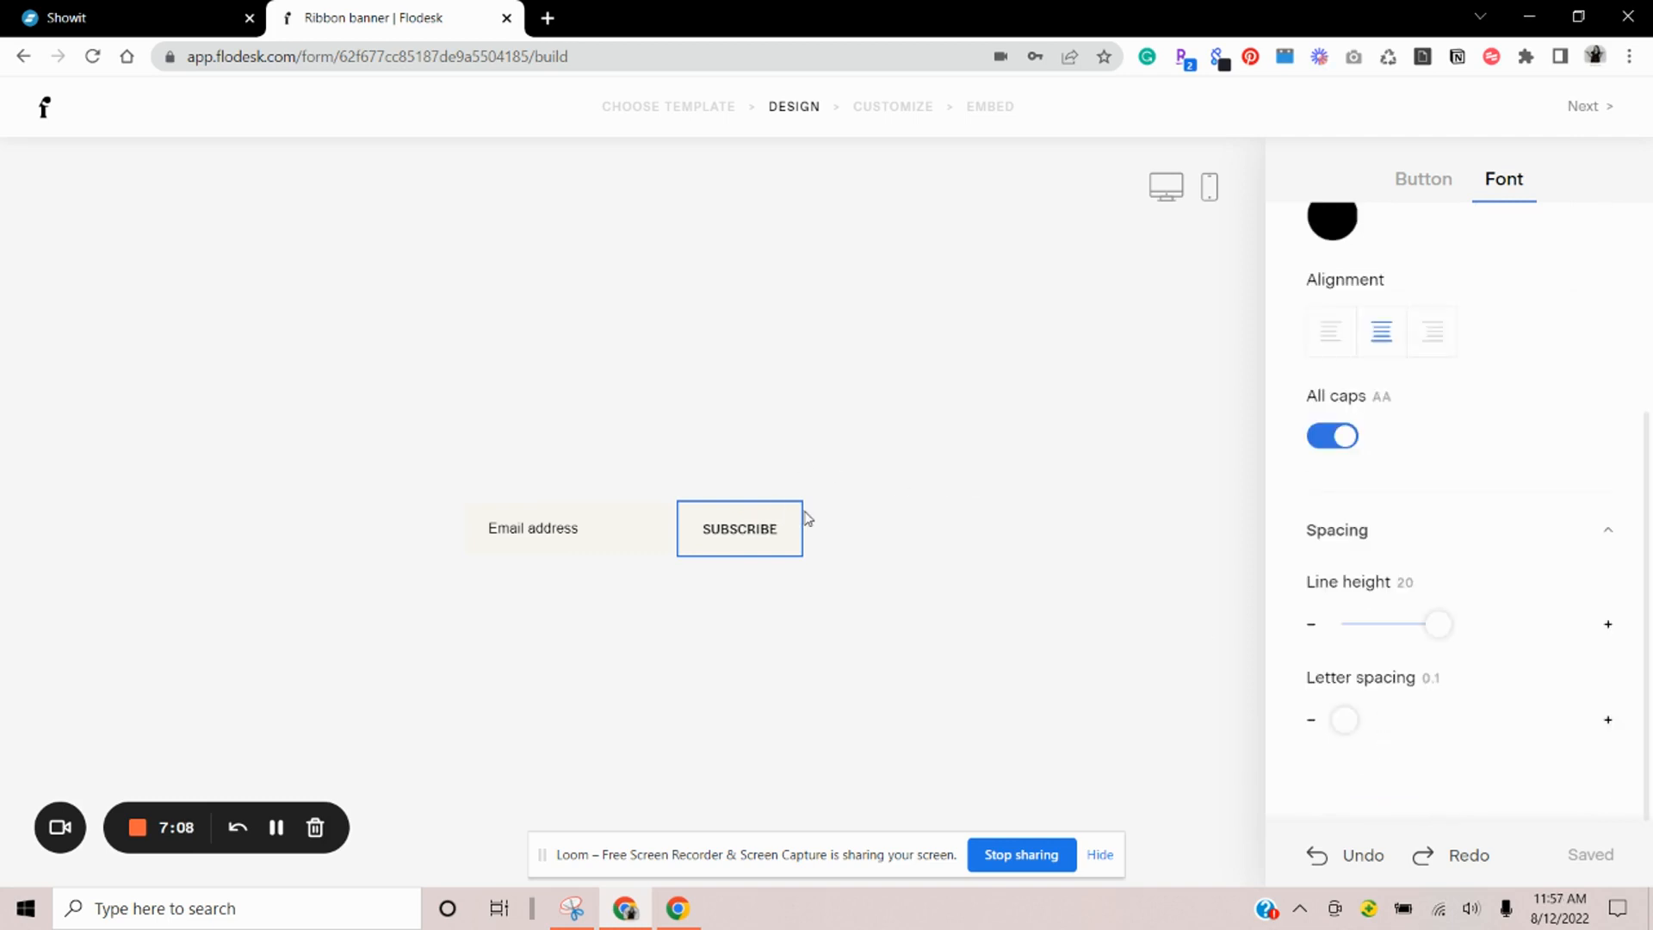
Widen the Subscribe button by setting its sizing width to 39
left_click(1429, 181)
left_click(1379, 653)
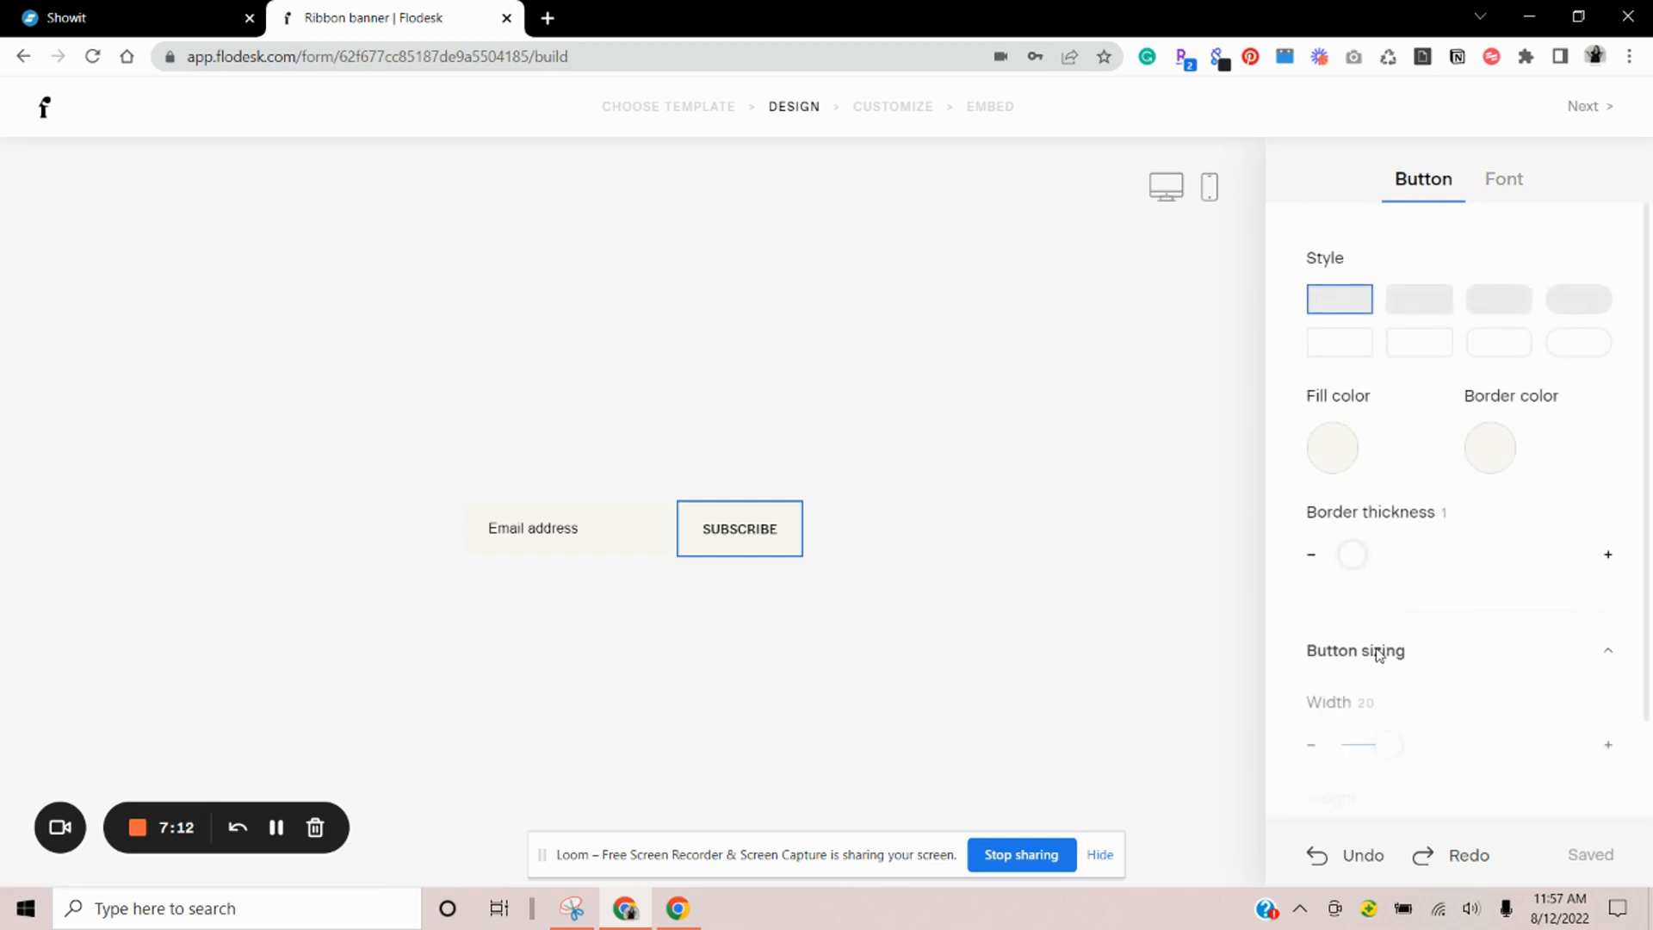
scroll(1377, 738, "down", 2)
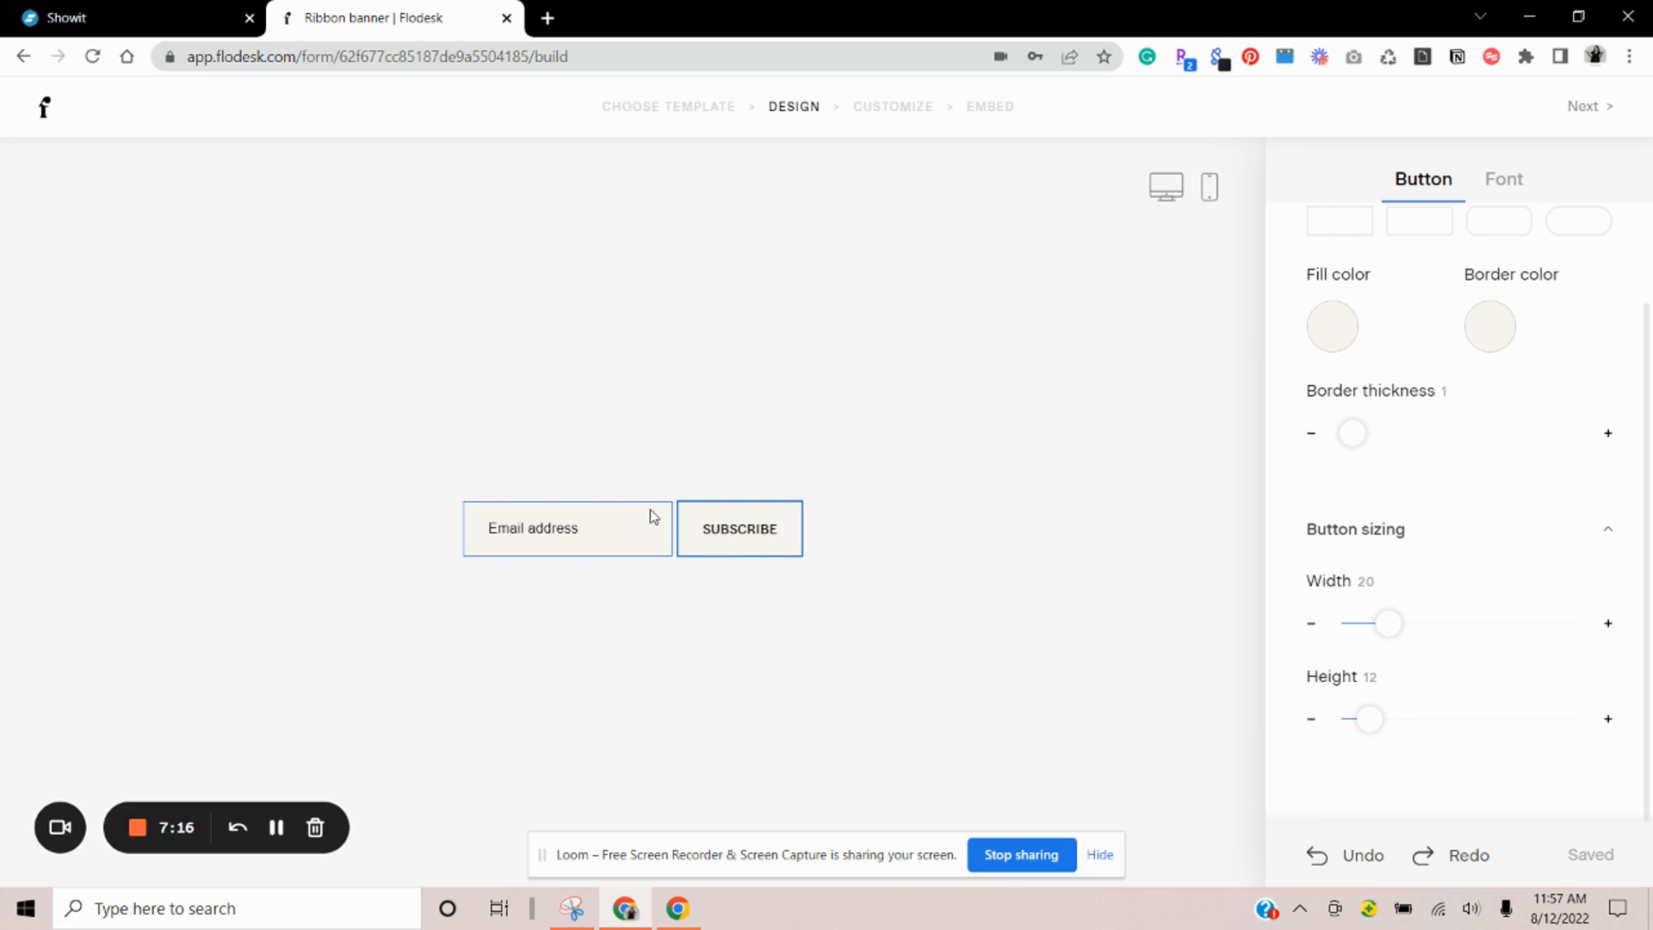
left_click_drag(1388, 621, 1439, 628)
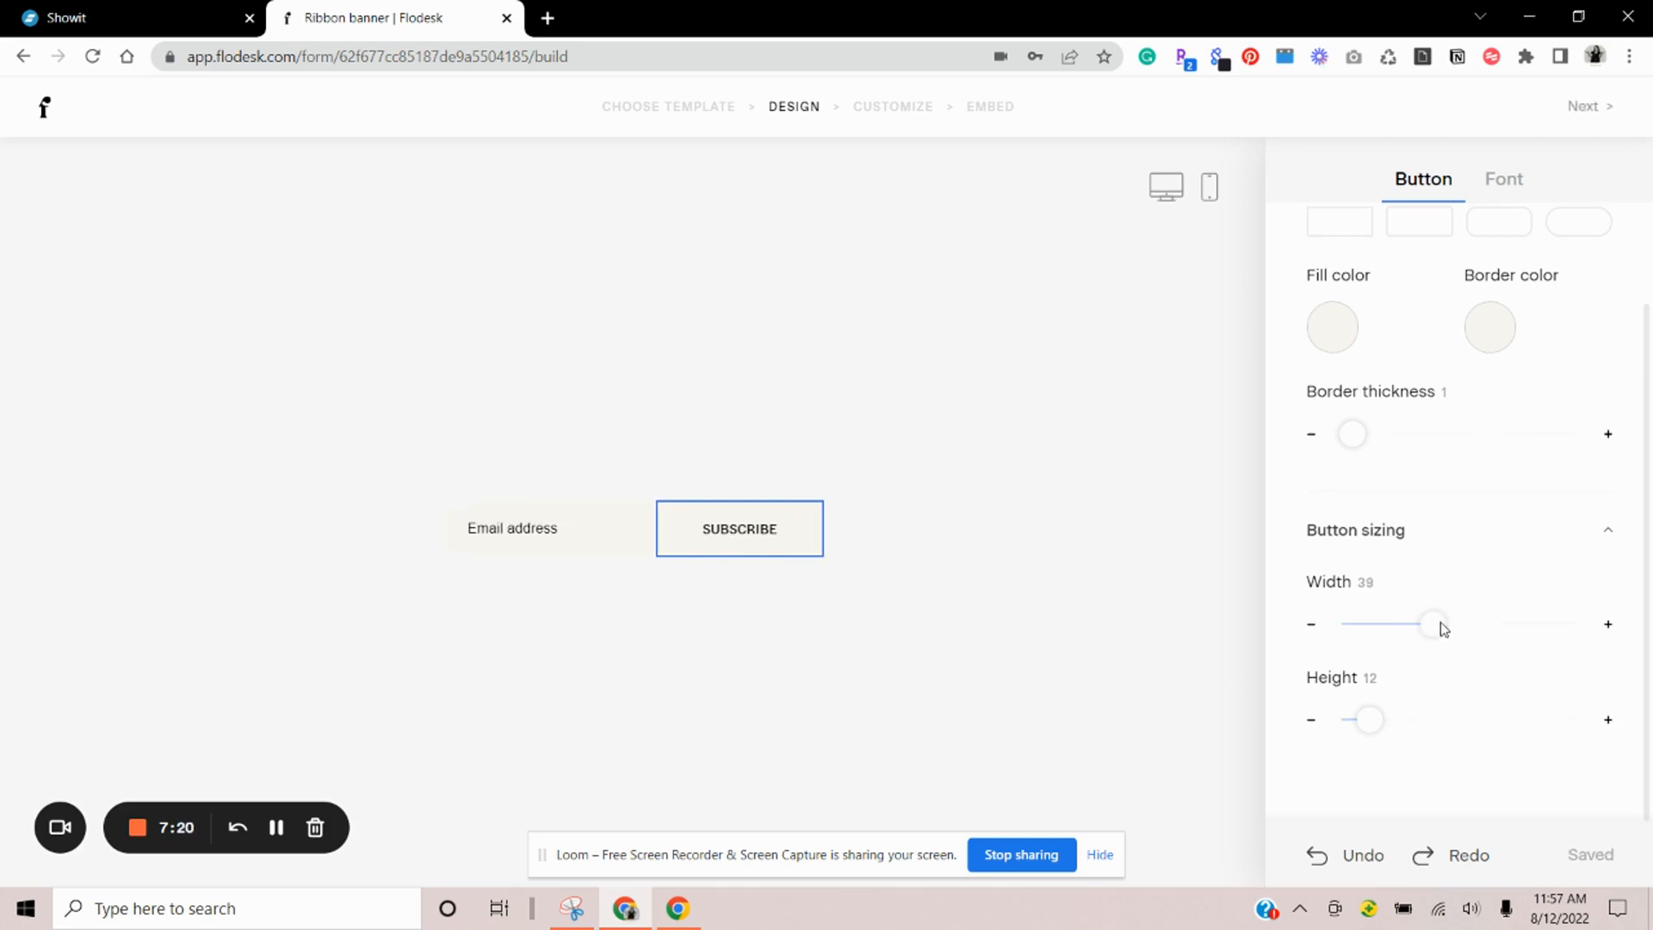
Examine the email address field's height and padding options and compare the form with the Showit opt-in design
left_click(616, 514)
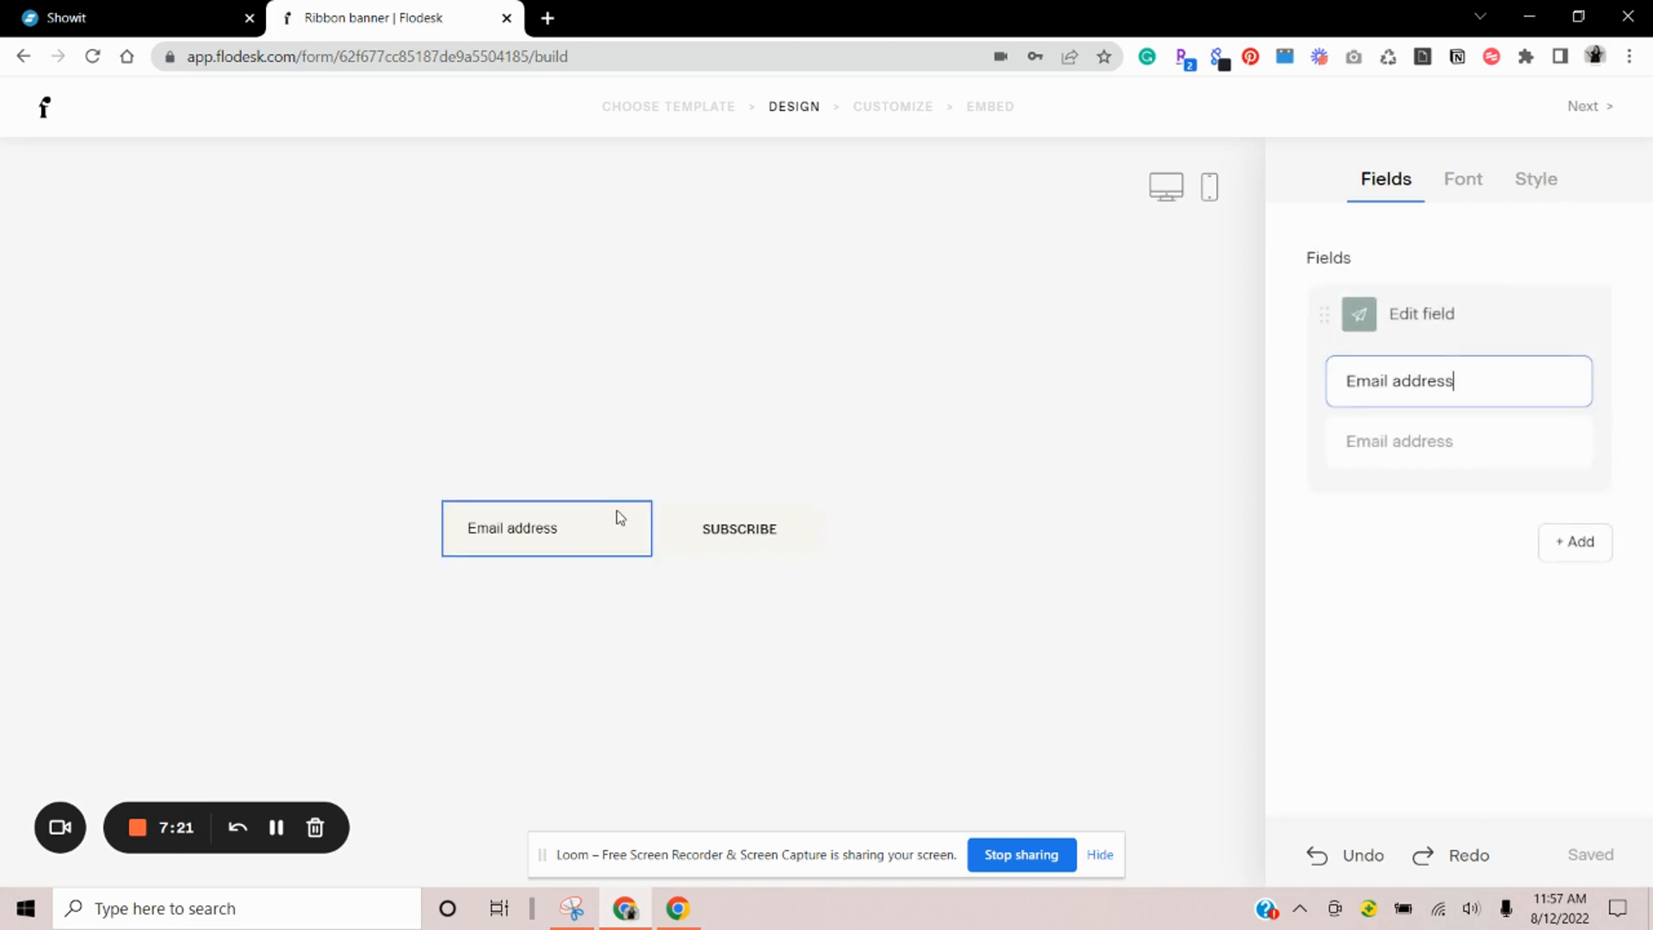
left_click(1528, 183)
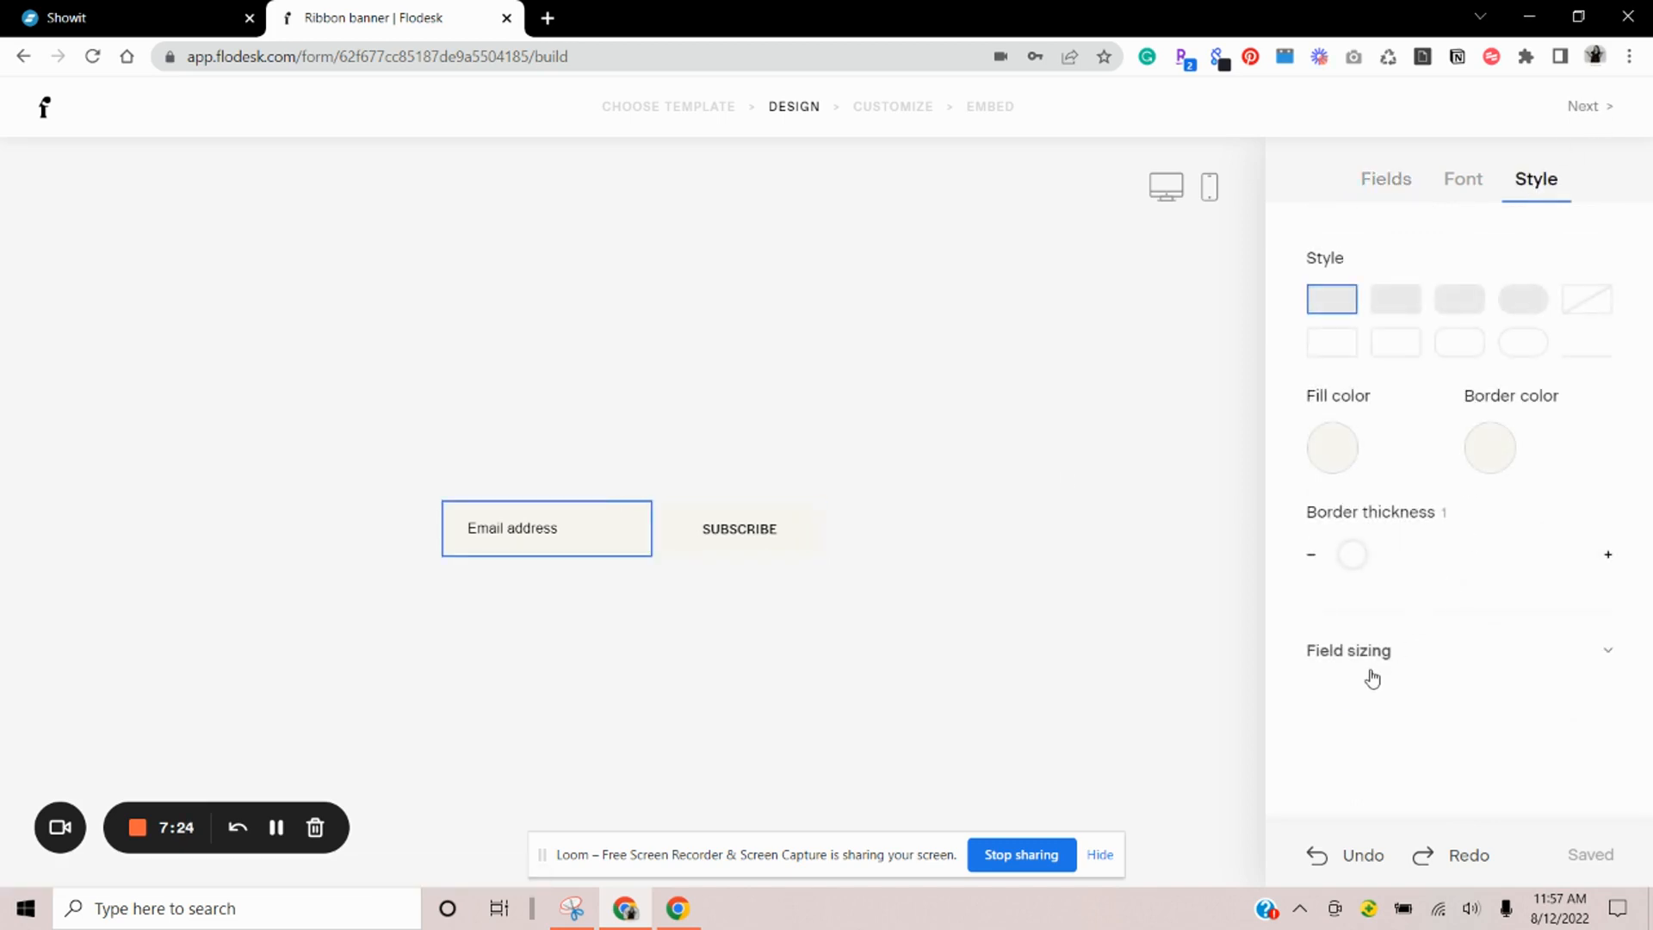
left_click(1375, 664)
scroll(1377, 680, "down", 2)
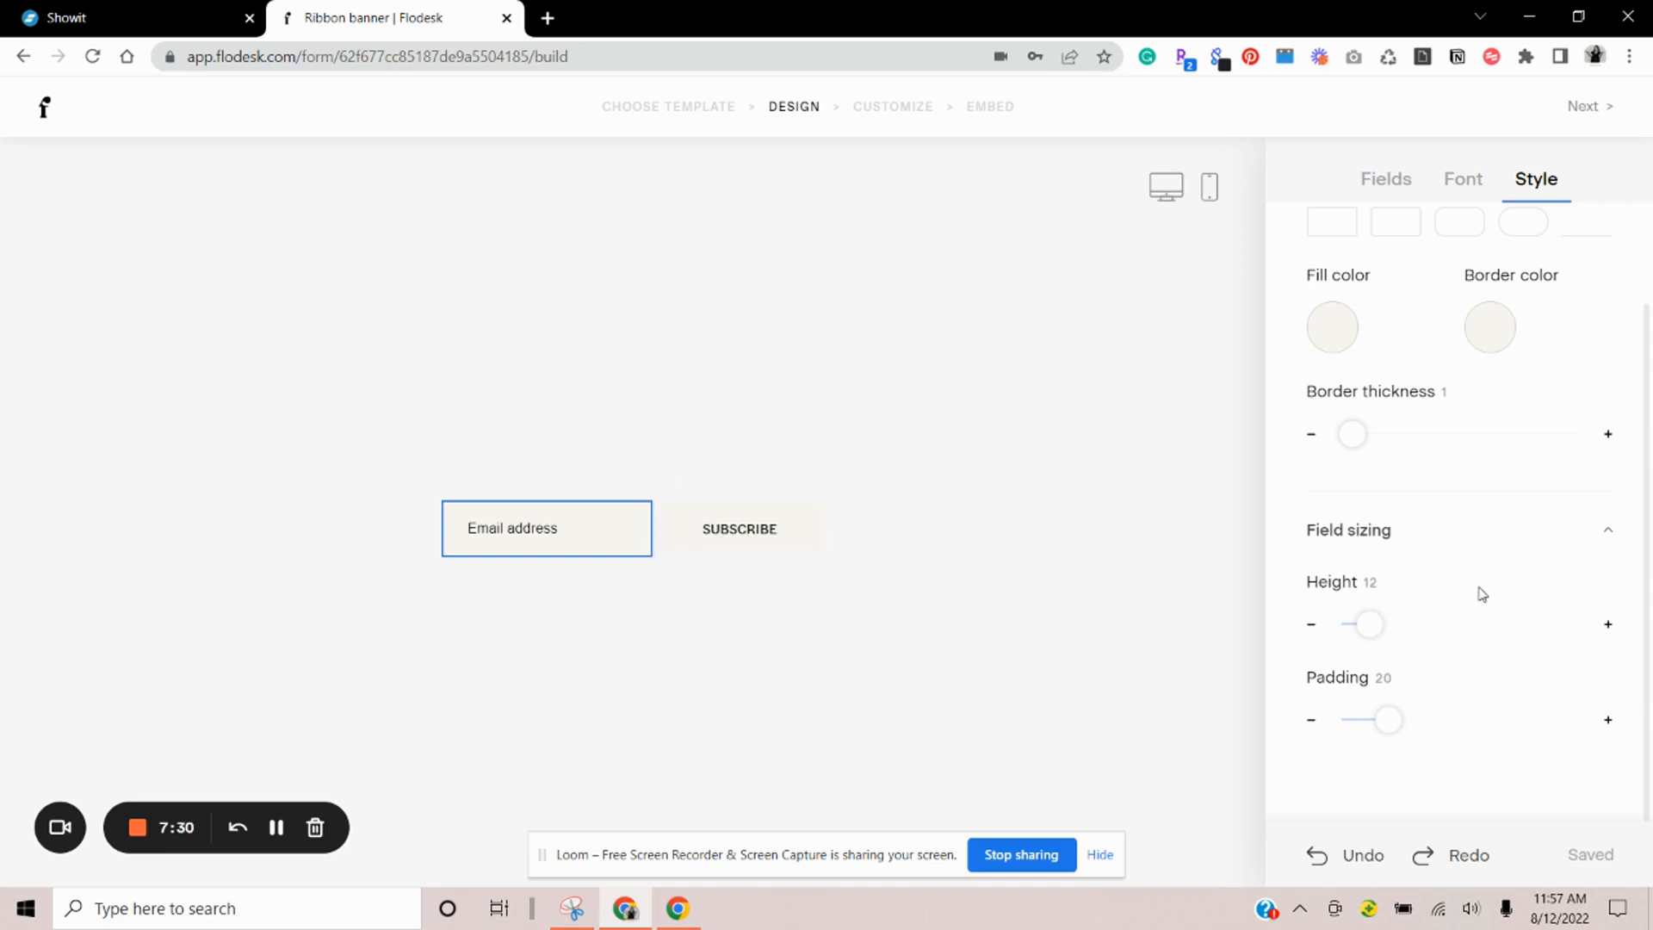
left_click(1154, 423)
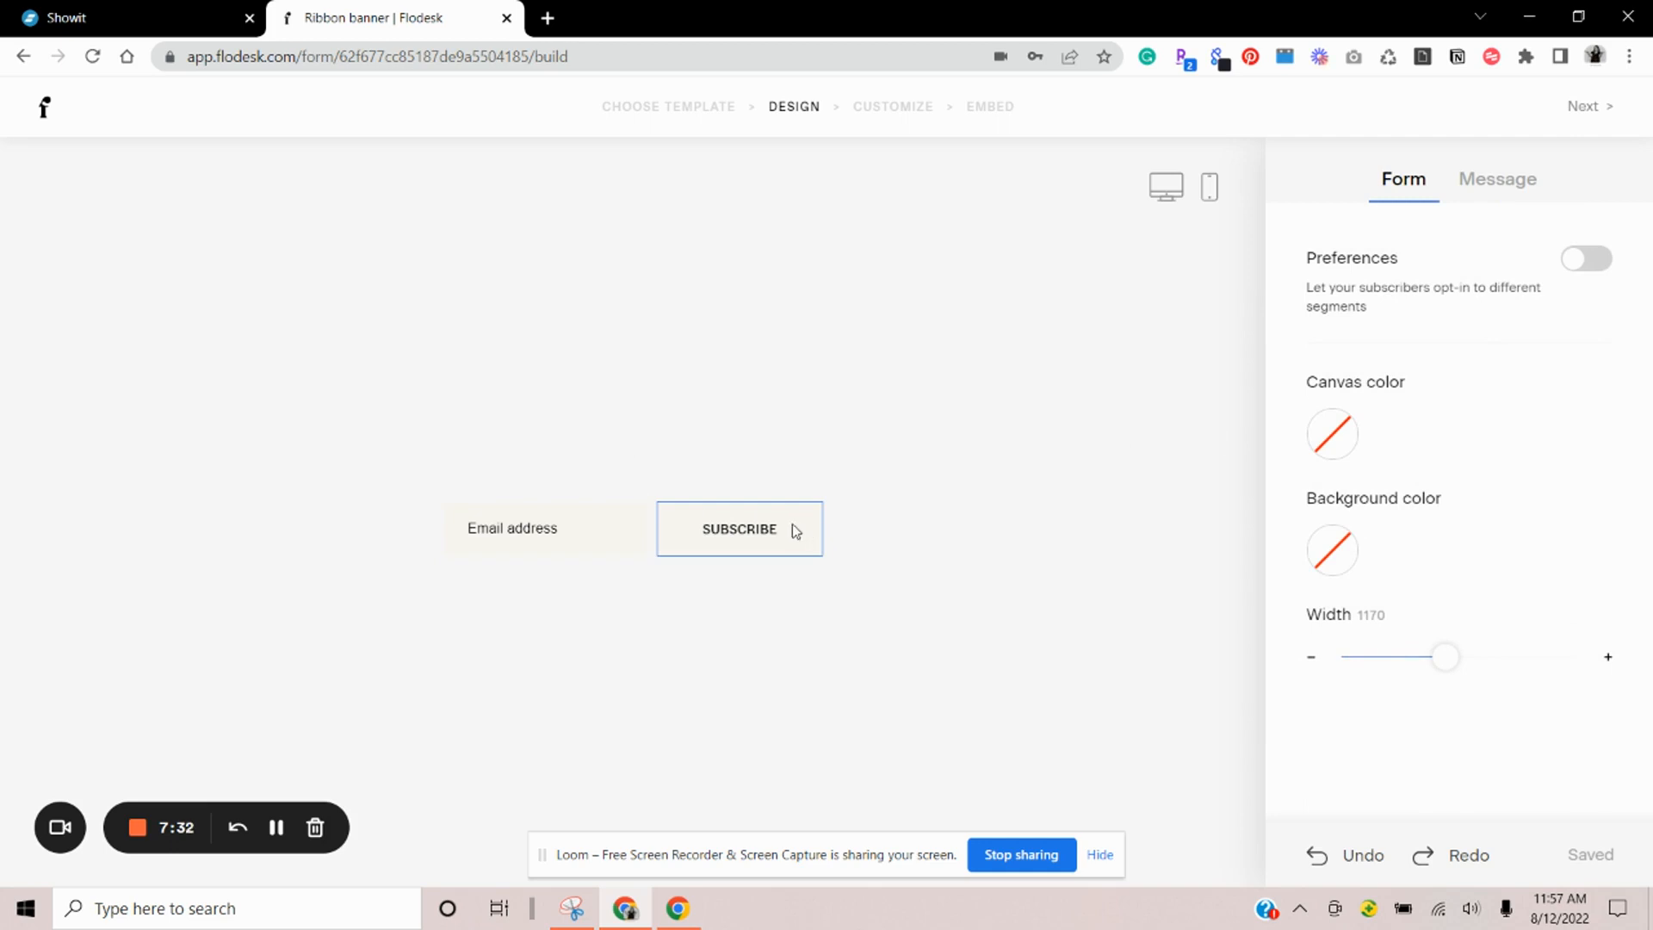
left_click(150, 19)
left_click(398, 12)
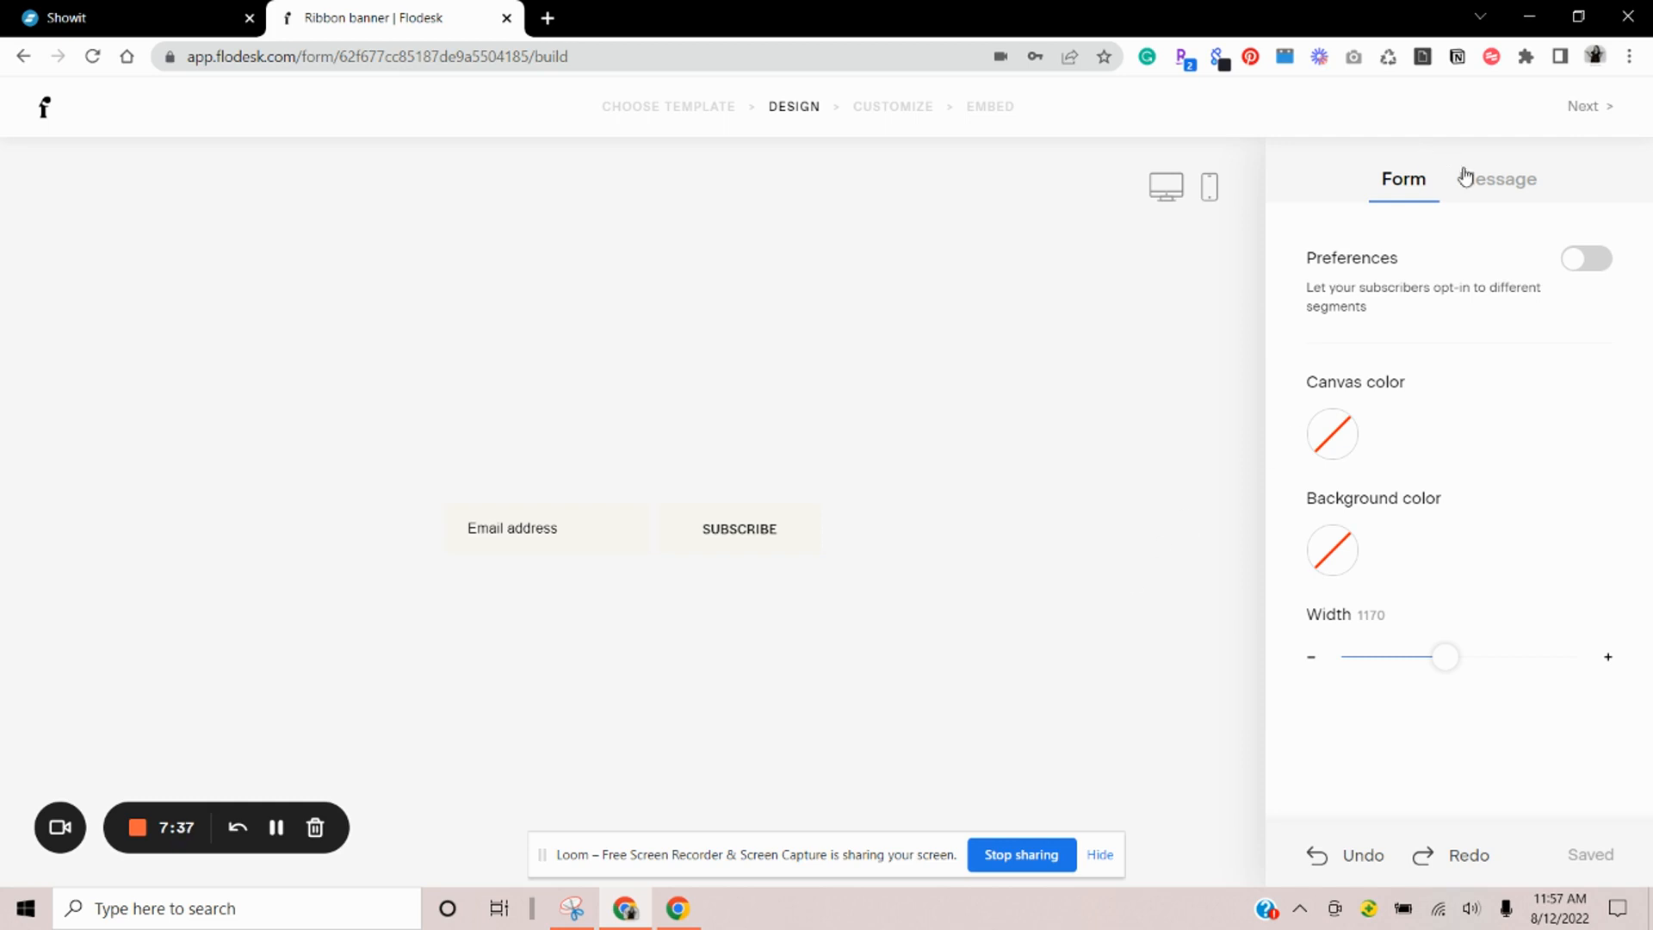
Review the form's success message and preview the form in mobile and desktop views before returning to editing
left_click(1521, 189)
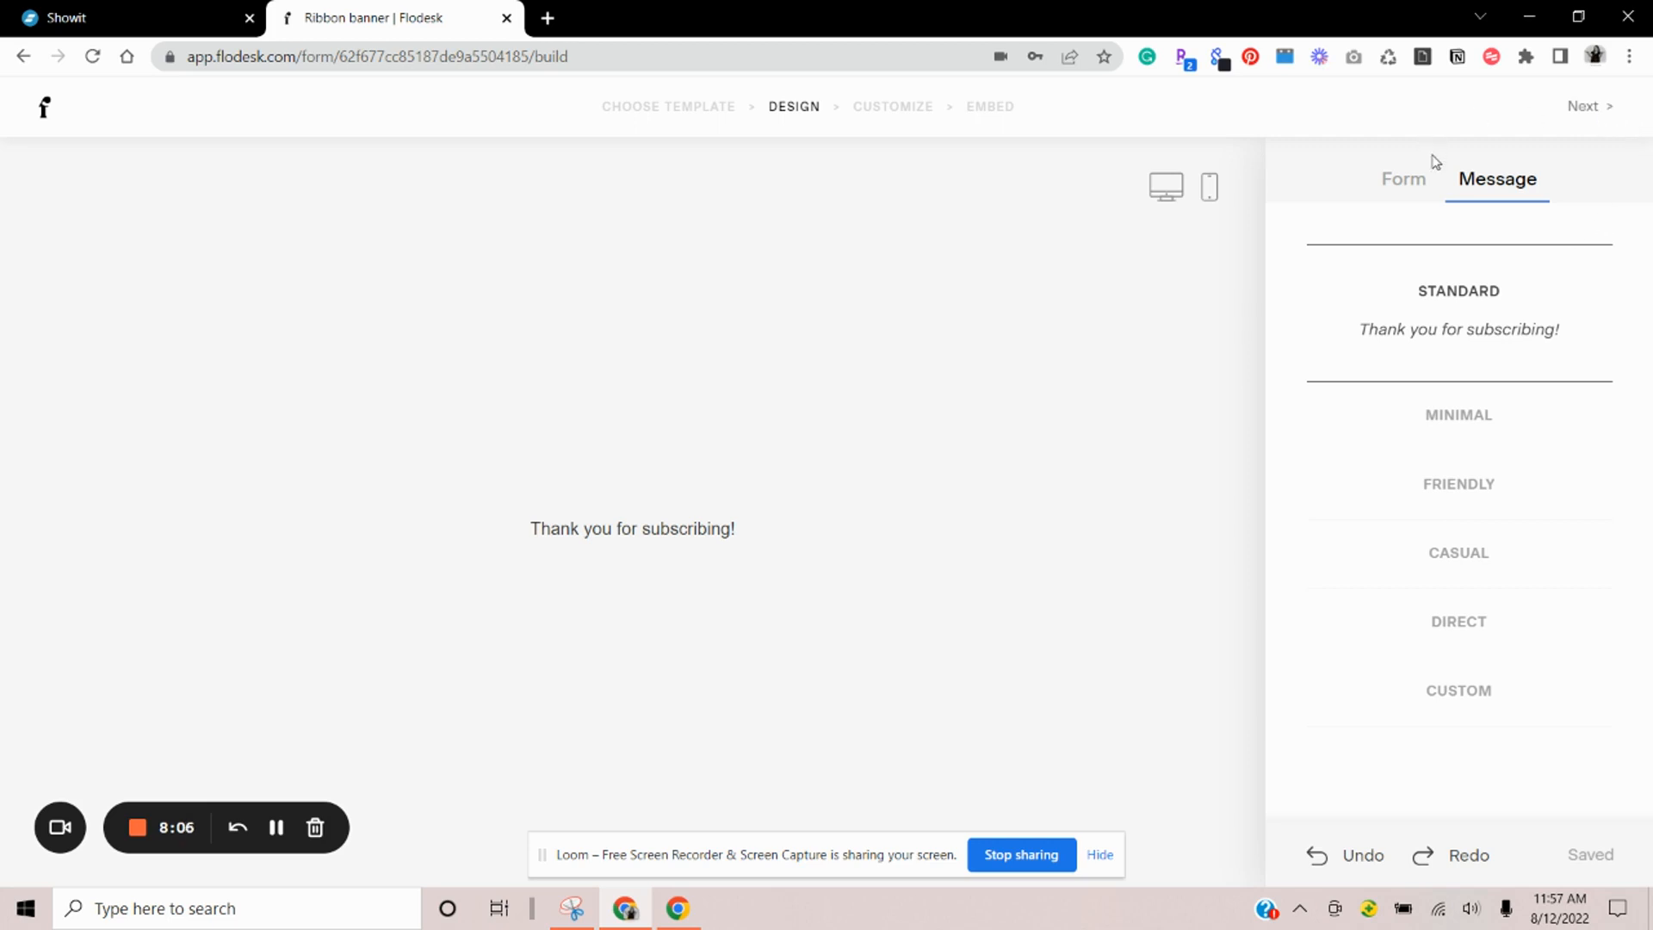
left_click(1164, 188)
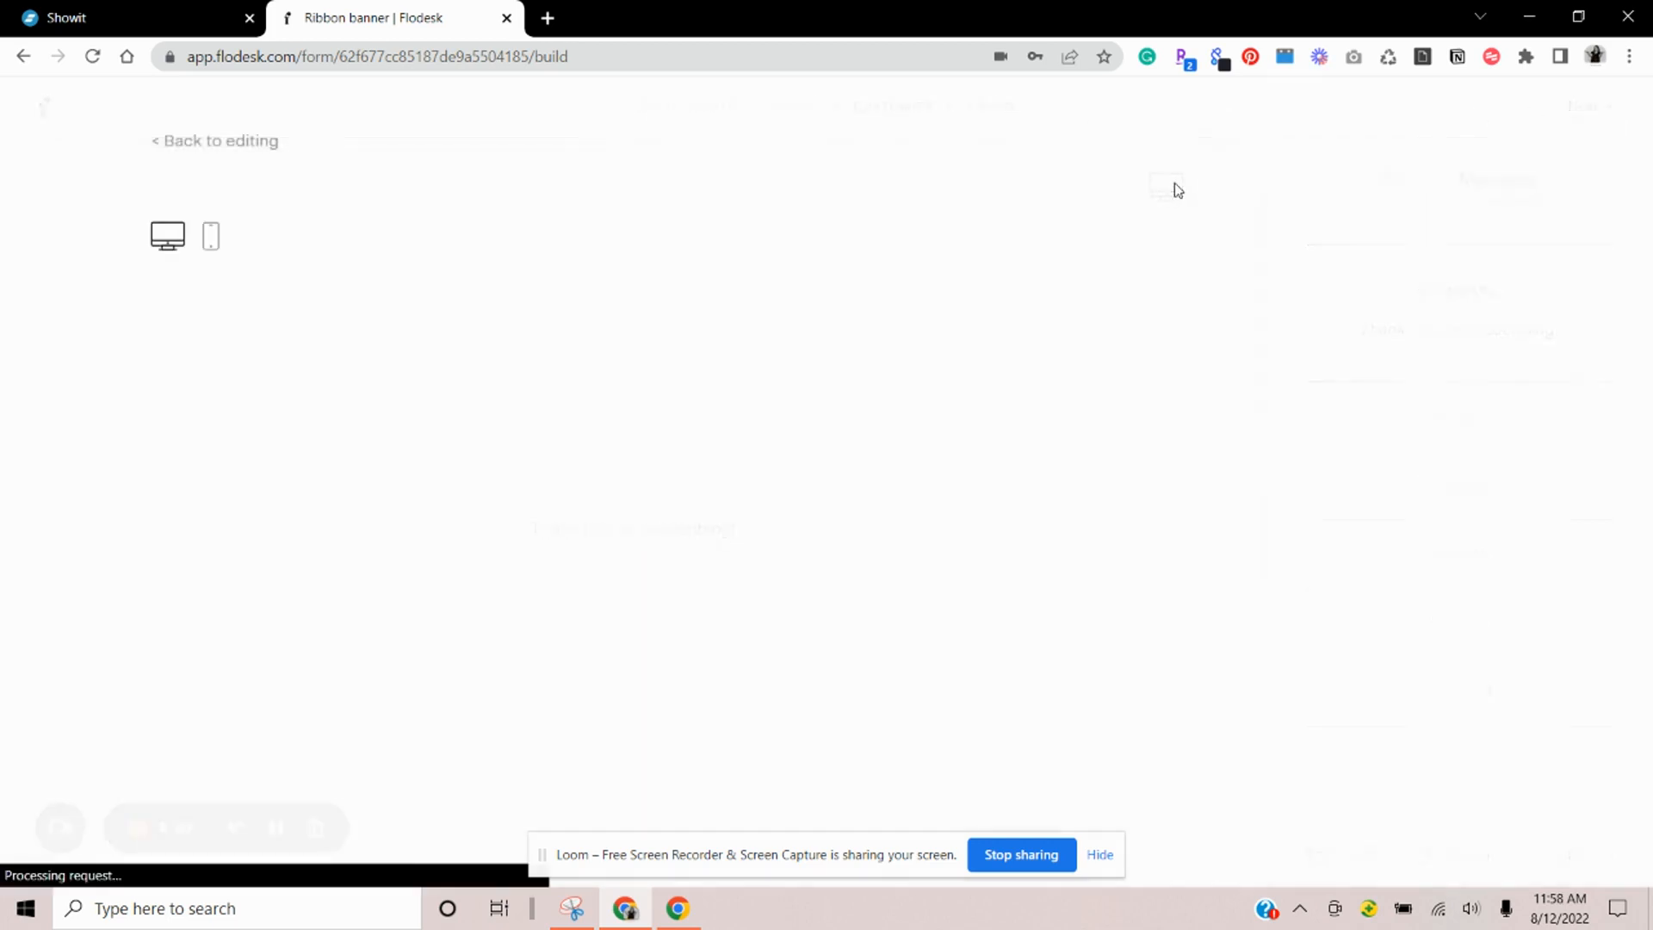
left_click(205, 245)
left_click(167, 238)
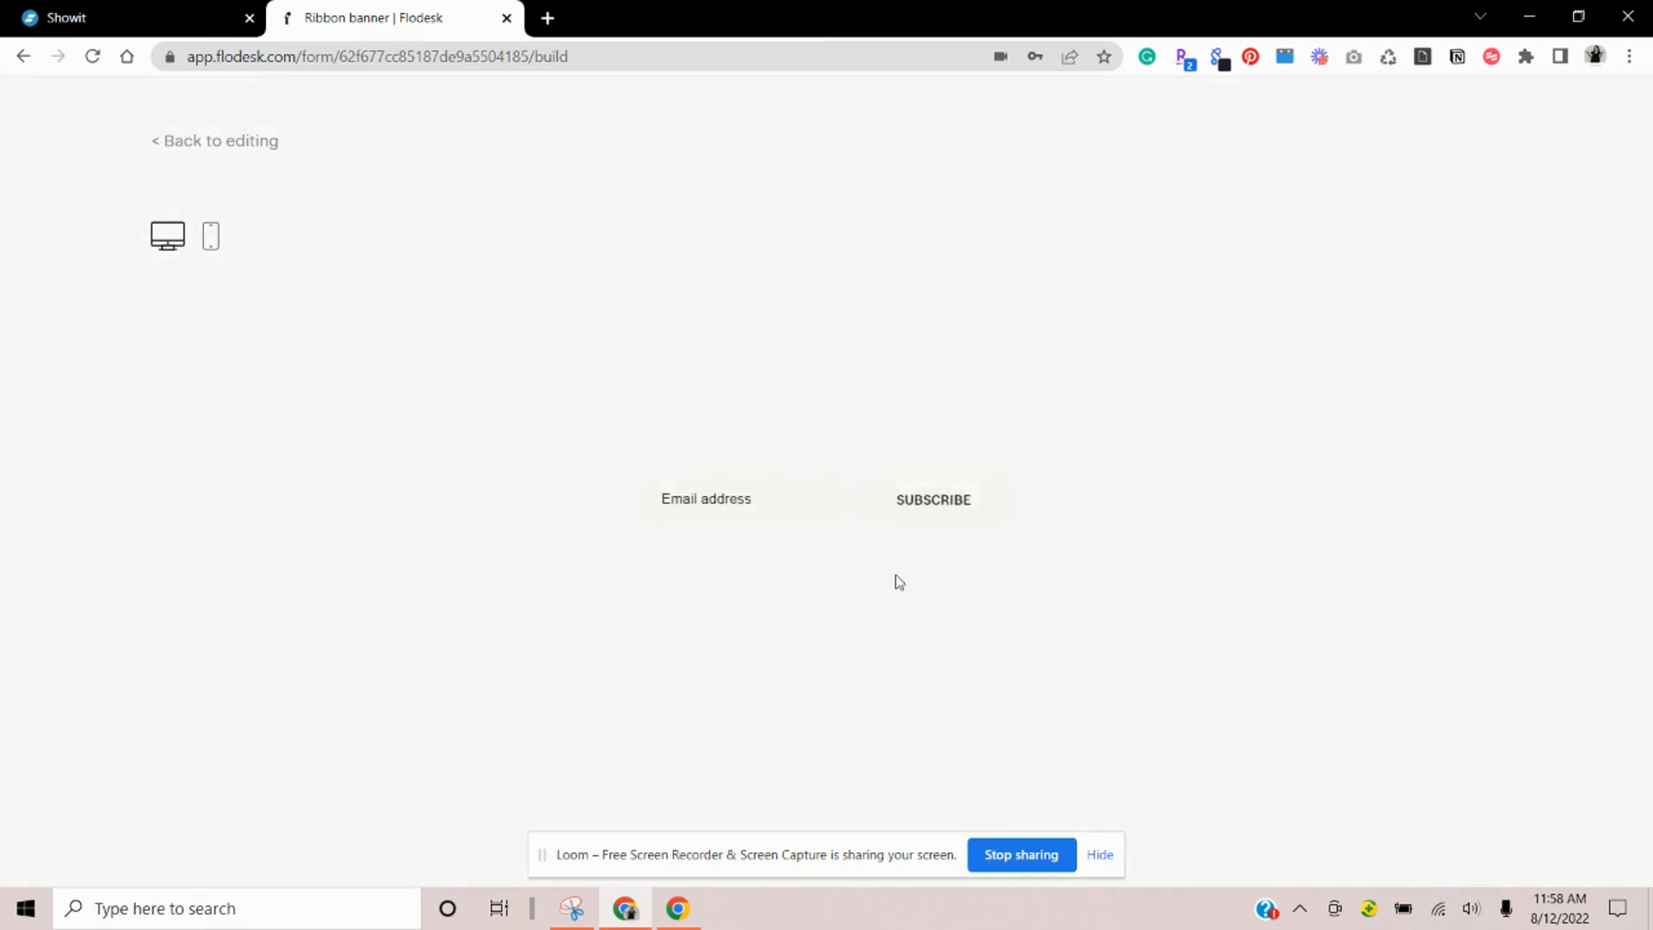
left_click(246, 148)
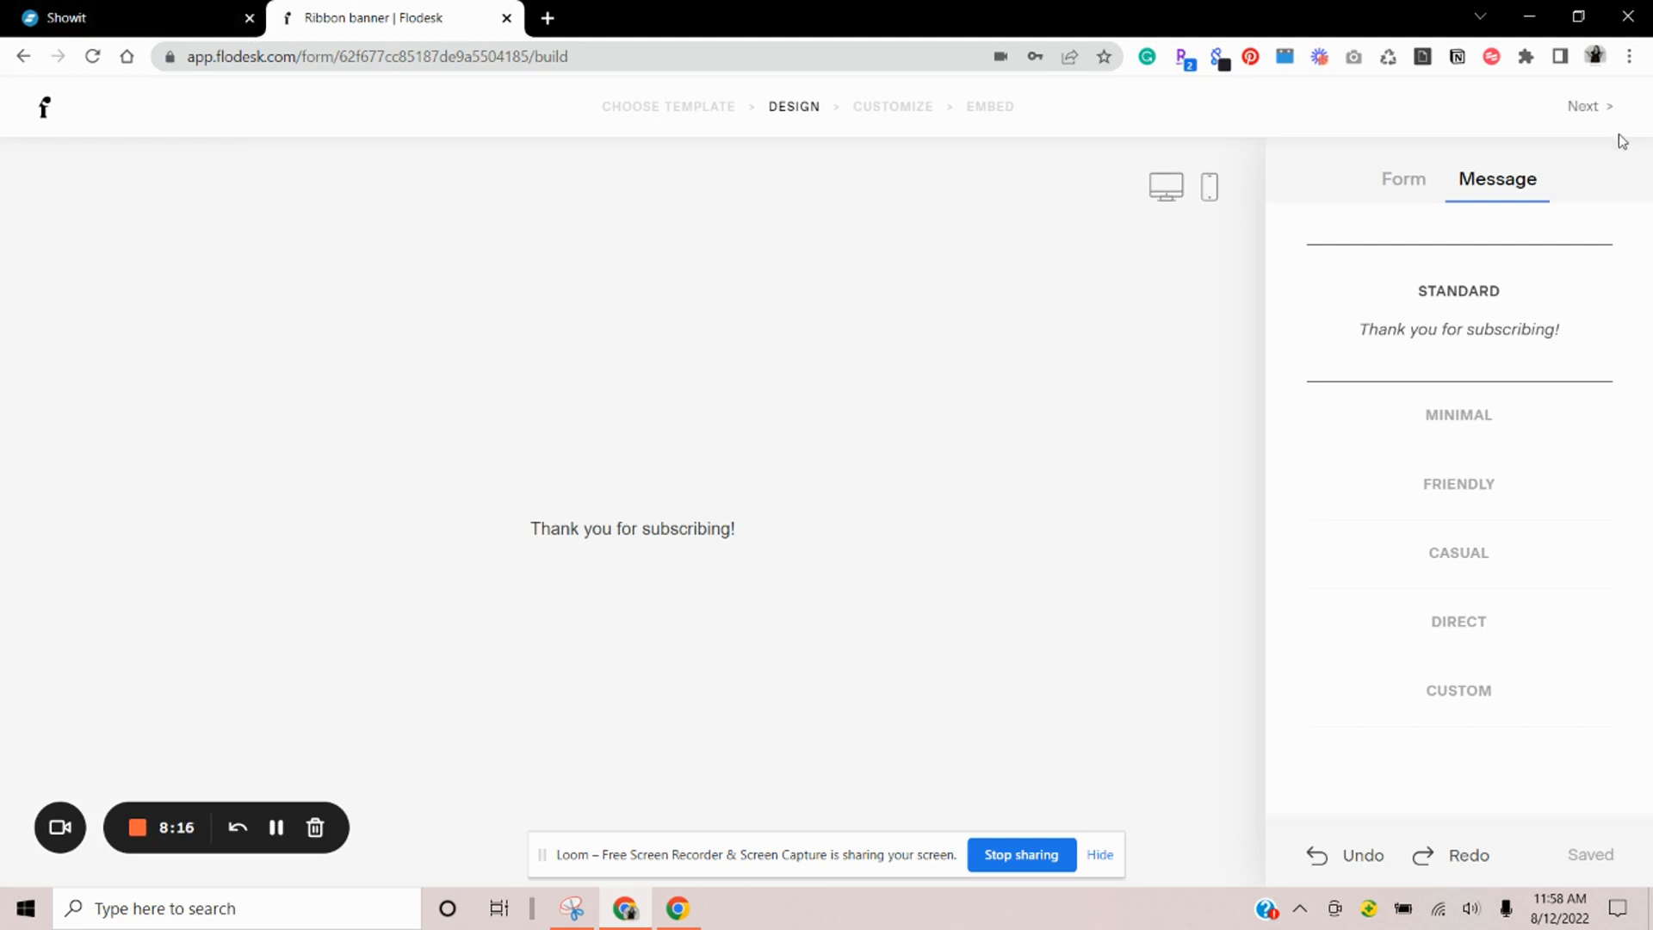
Leave double opt-in off, keep opt-in notifications and the success message after submission, and proceed to publishing the form
left_click(1603, 111)
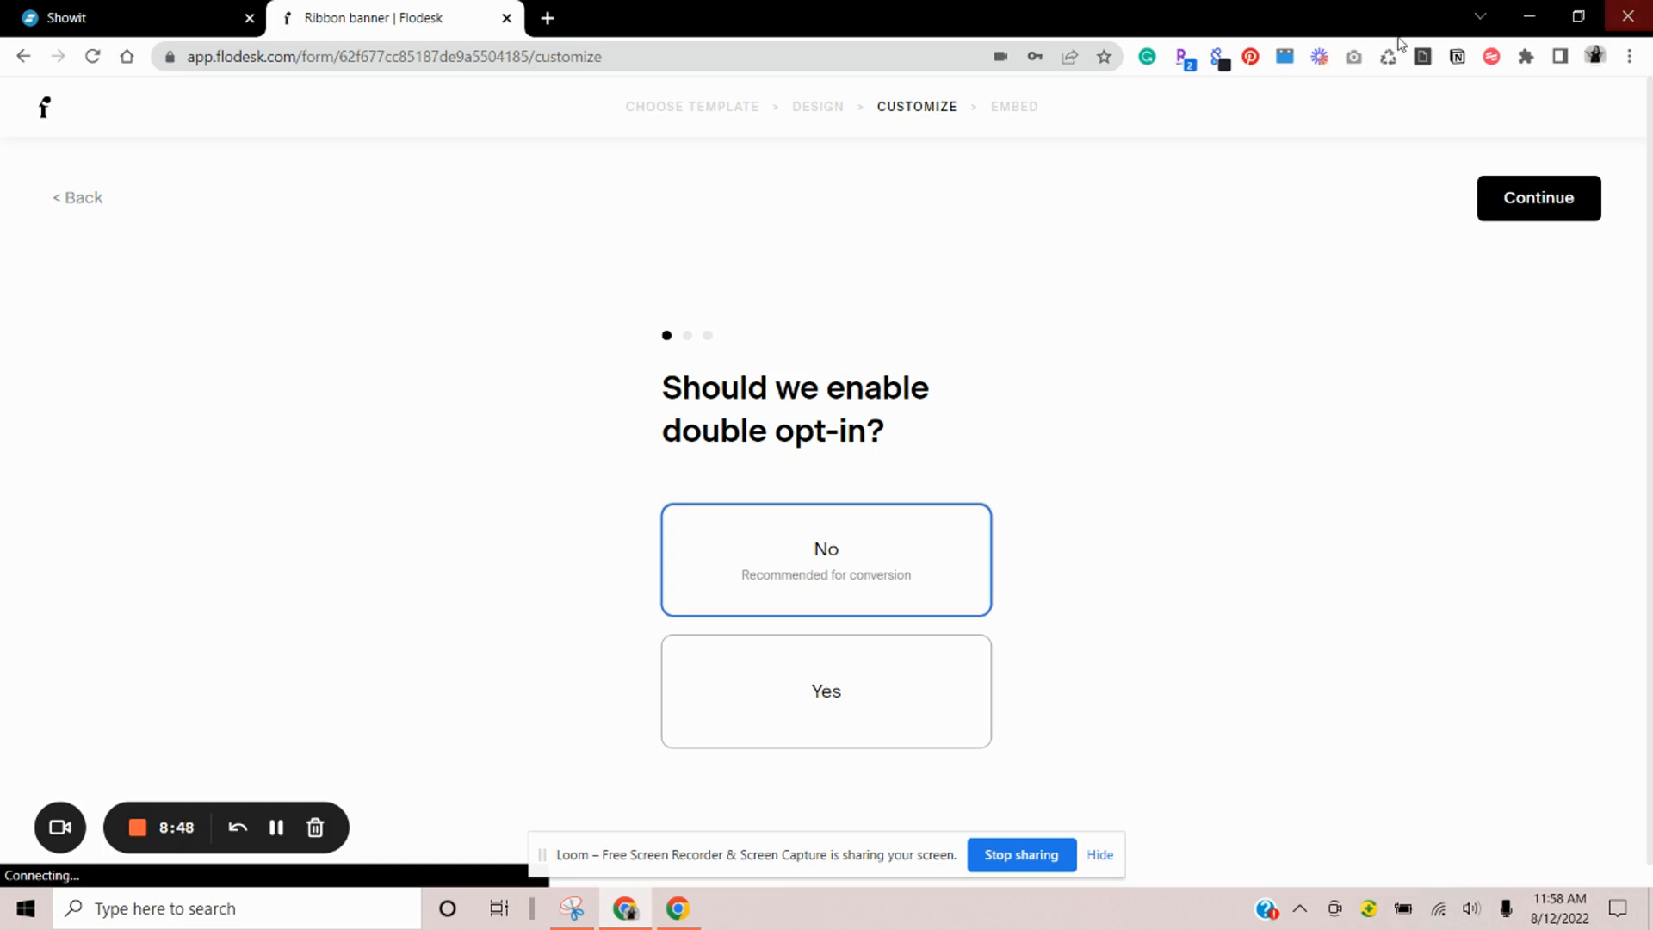
left_click(1577, 209)
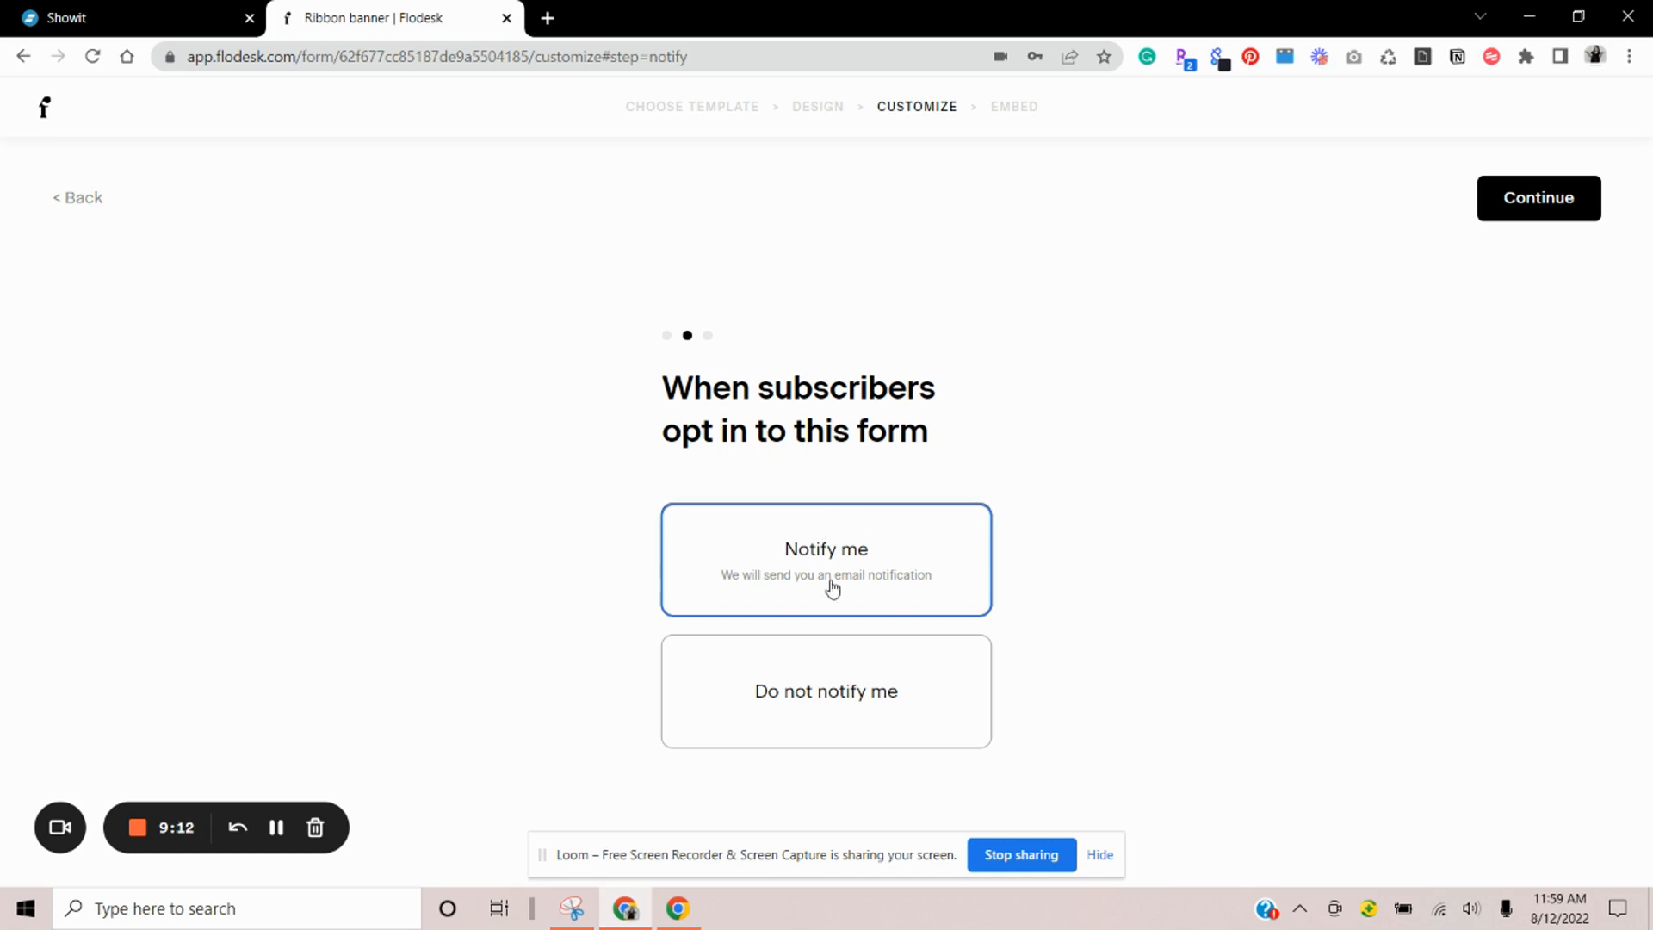
left_click(1562, 205)
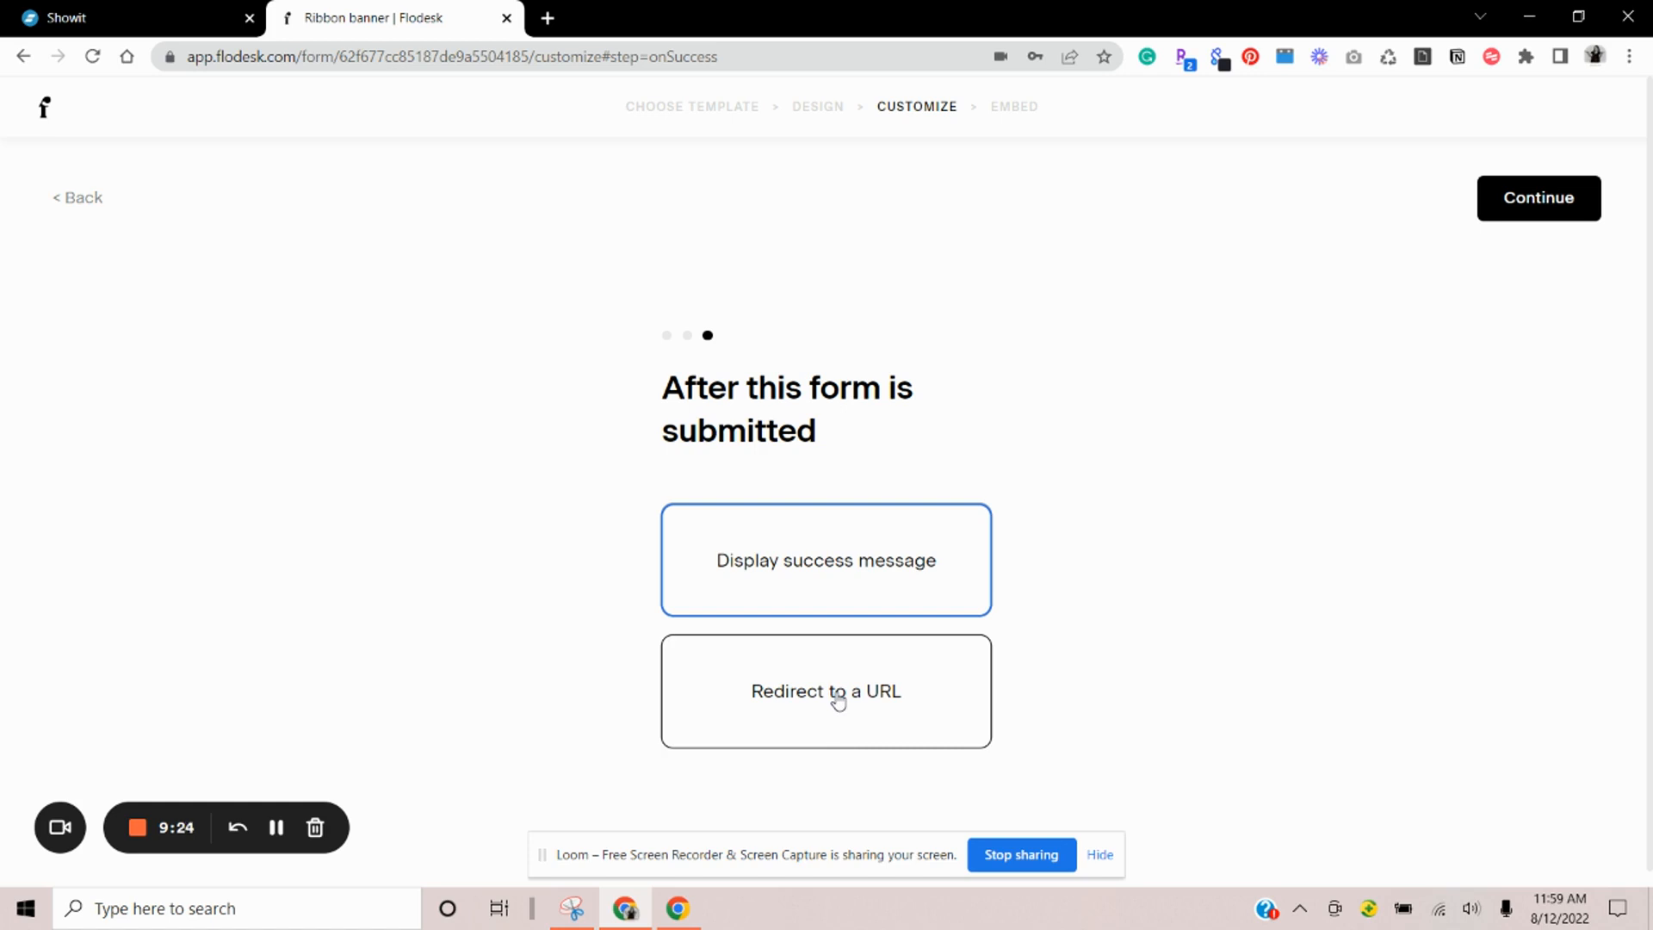
left_click(1565, 207)
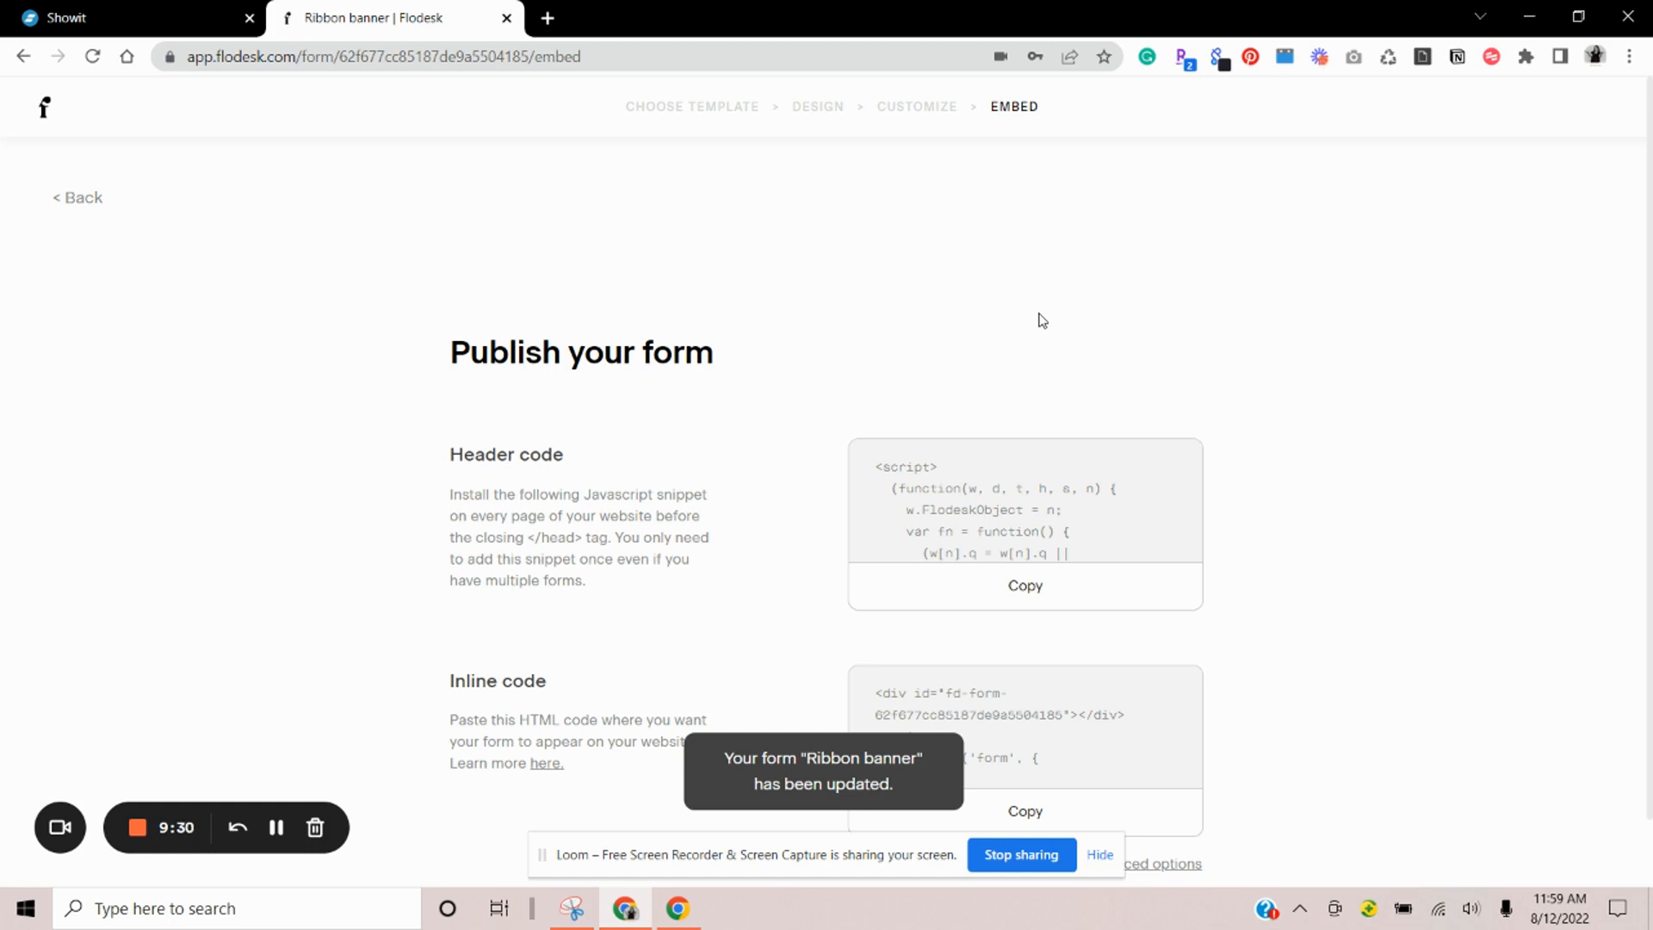
Generate the form's raw HTML code through the advanced options, keeping JavaScript and CSS enabled, and copy the code
scroll(1042, 320, "down", 1)
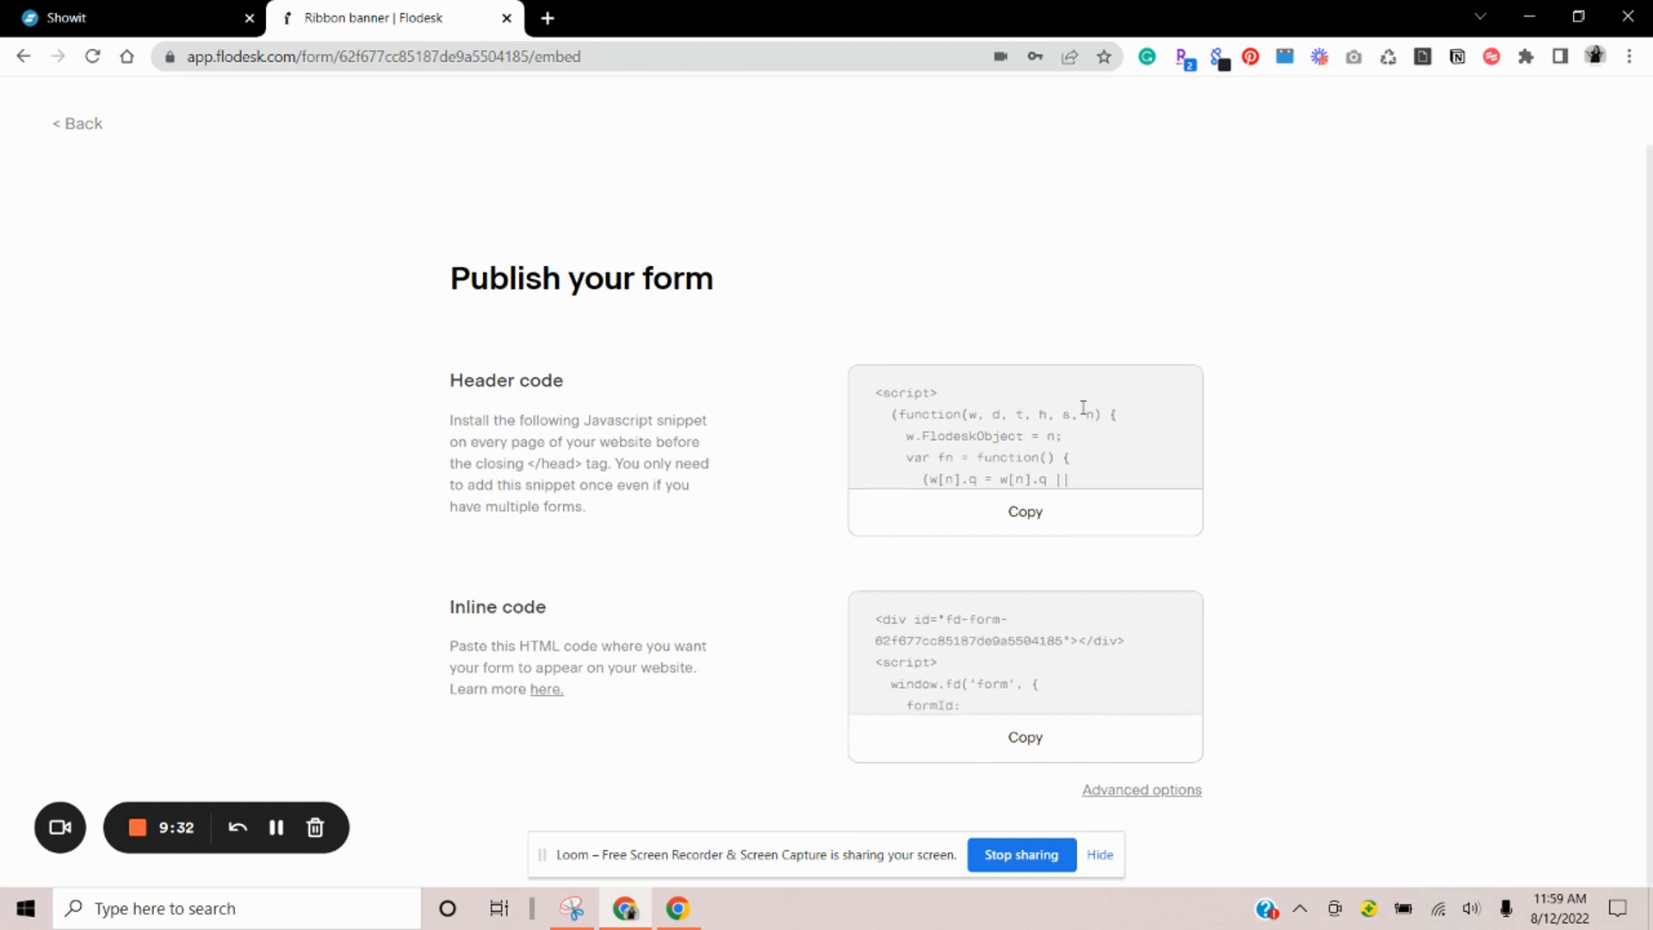
left_click(1182, 792)
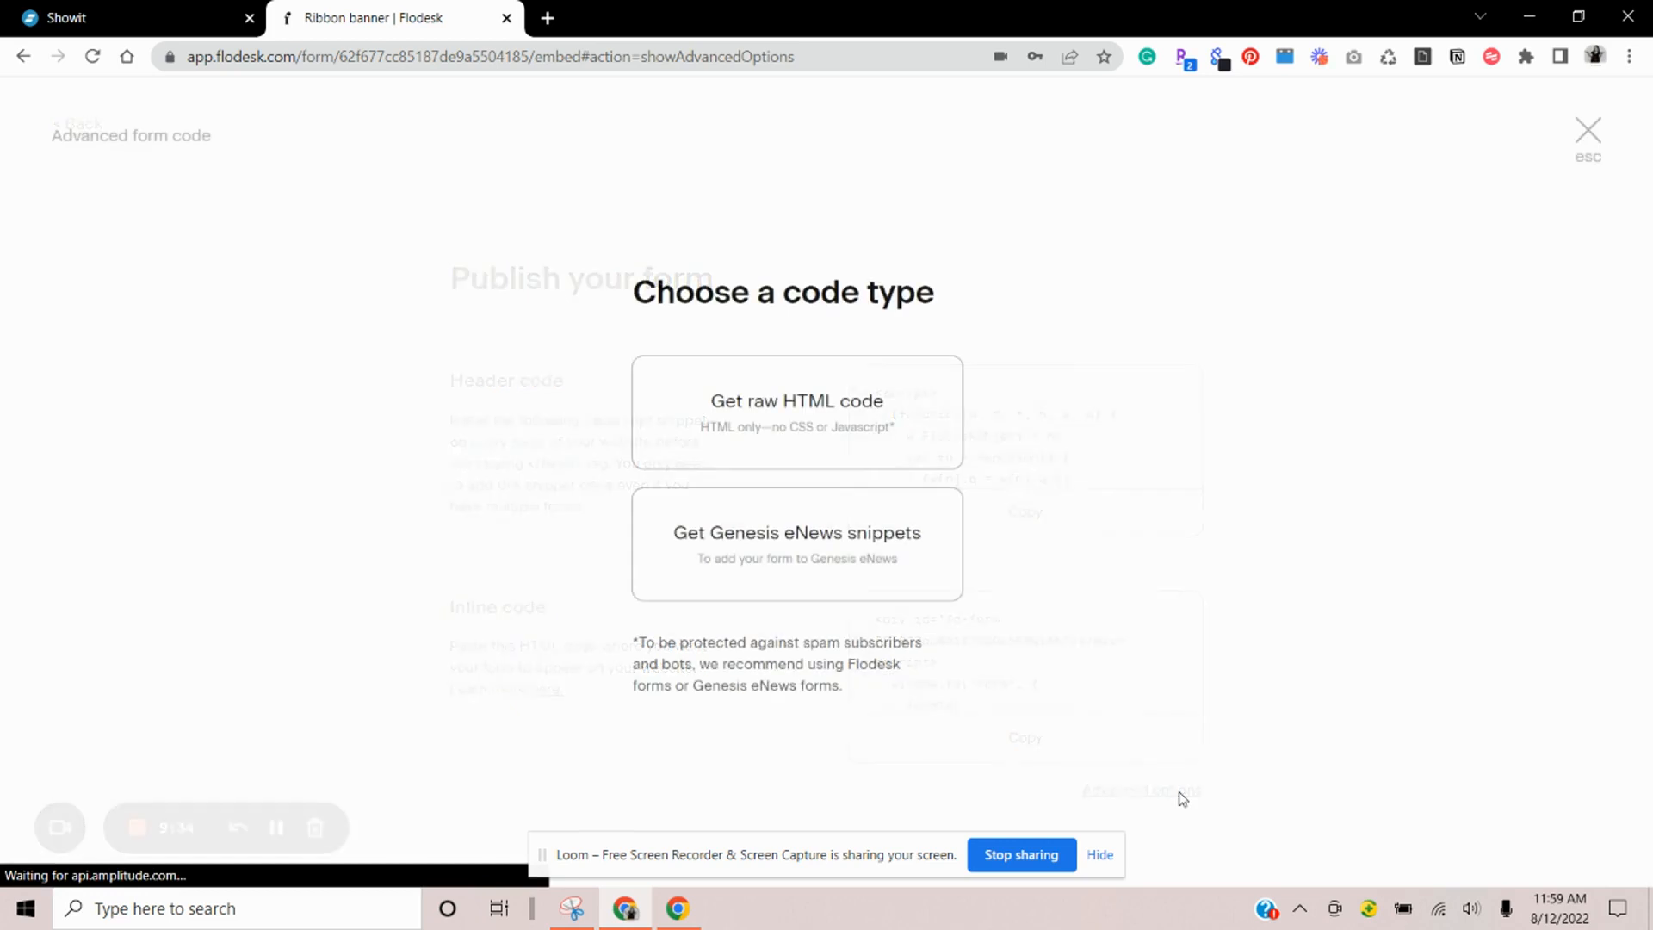
left_click(797, 420)
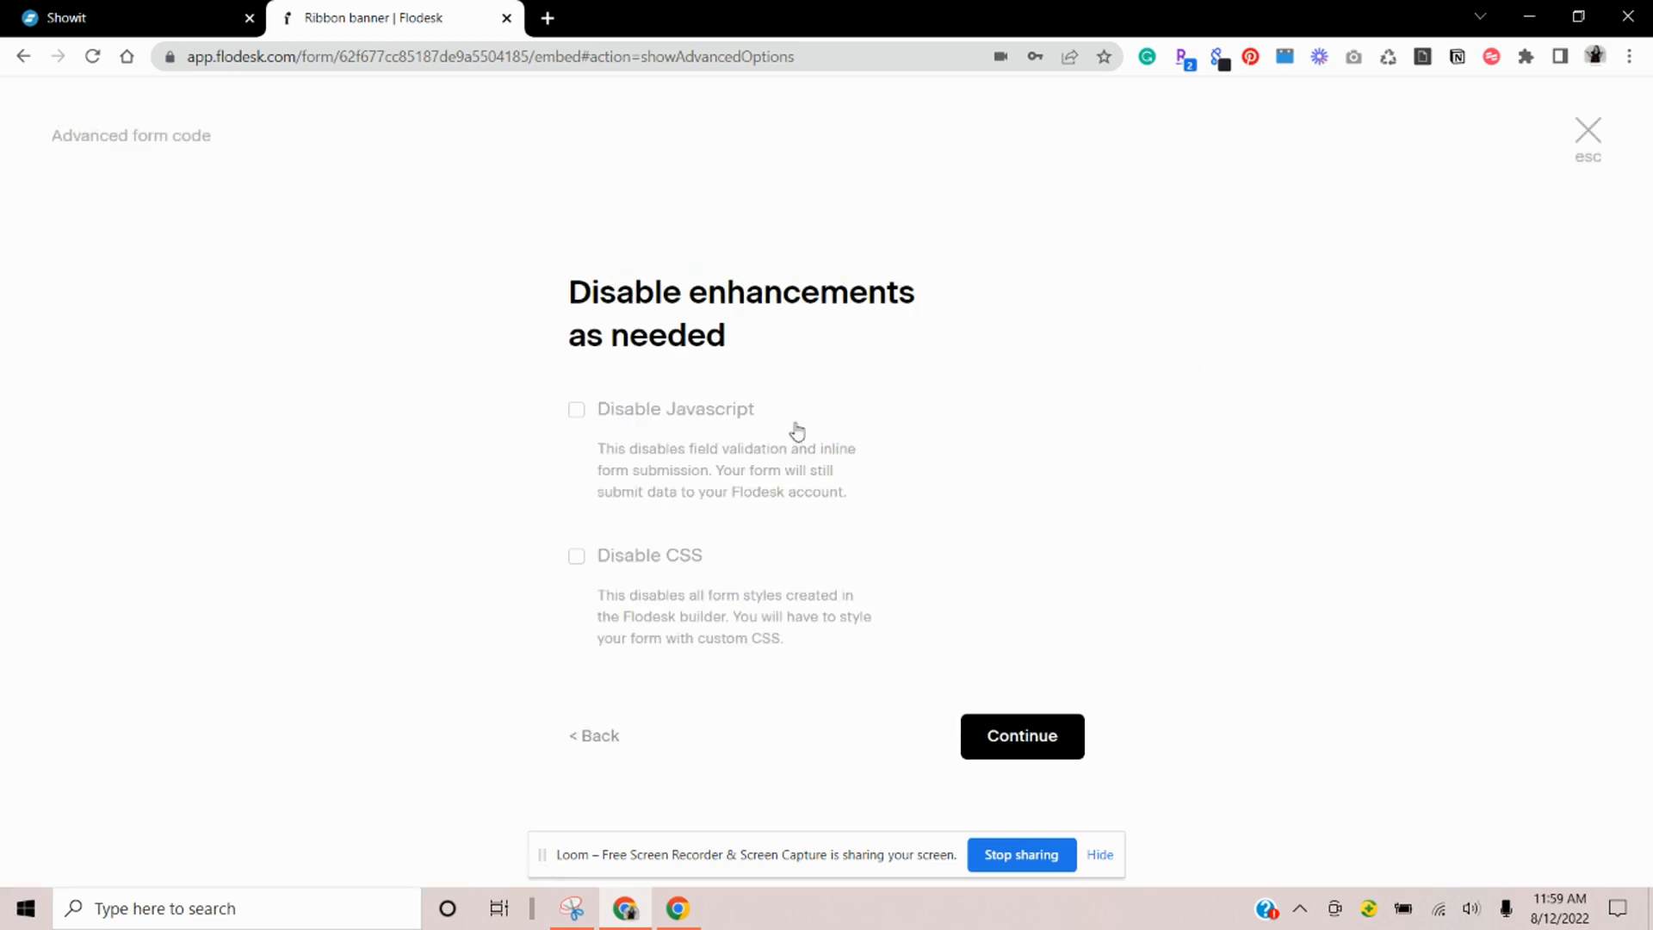
left_click(1057, 738)
left_click(857, 615)
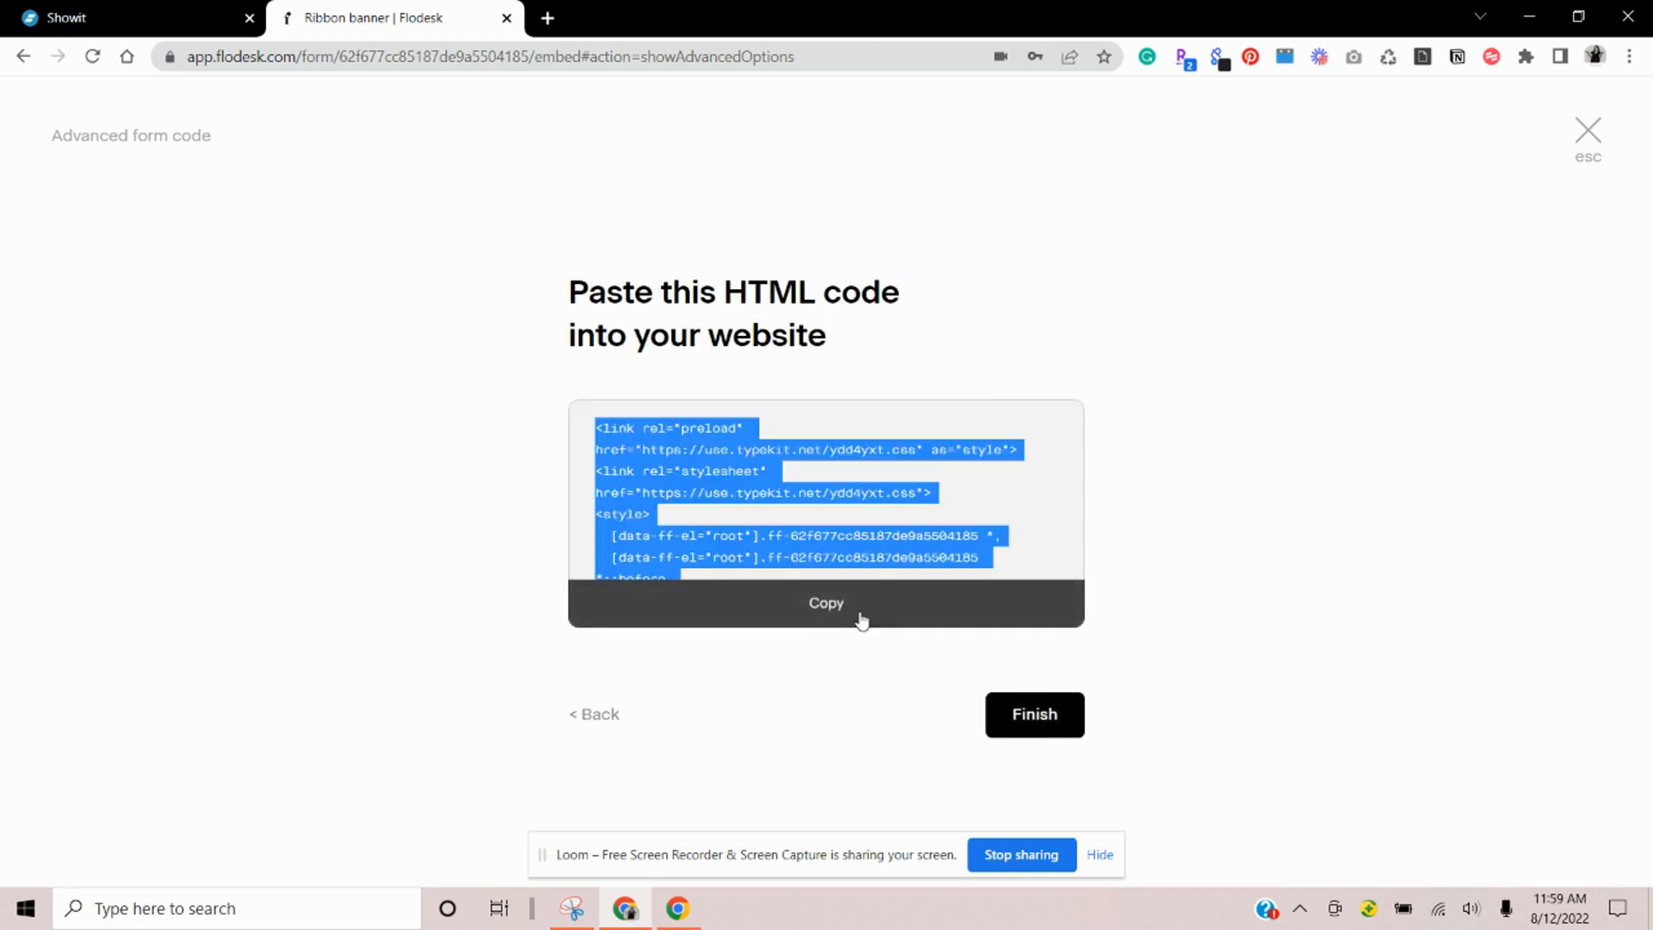
Switch to Showit and delete the placeholder email box, button line and button background from the Optin canvas
left_click(213, 17)
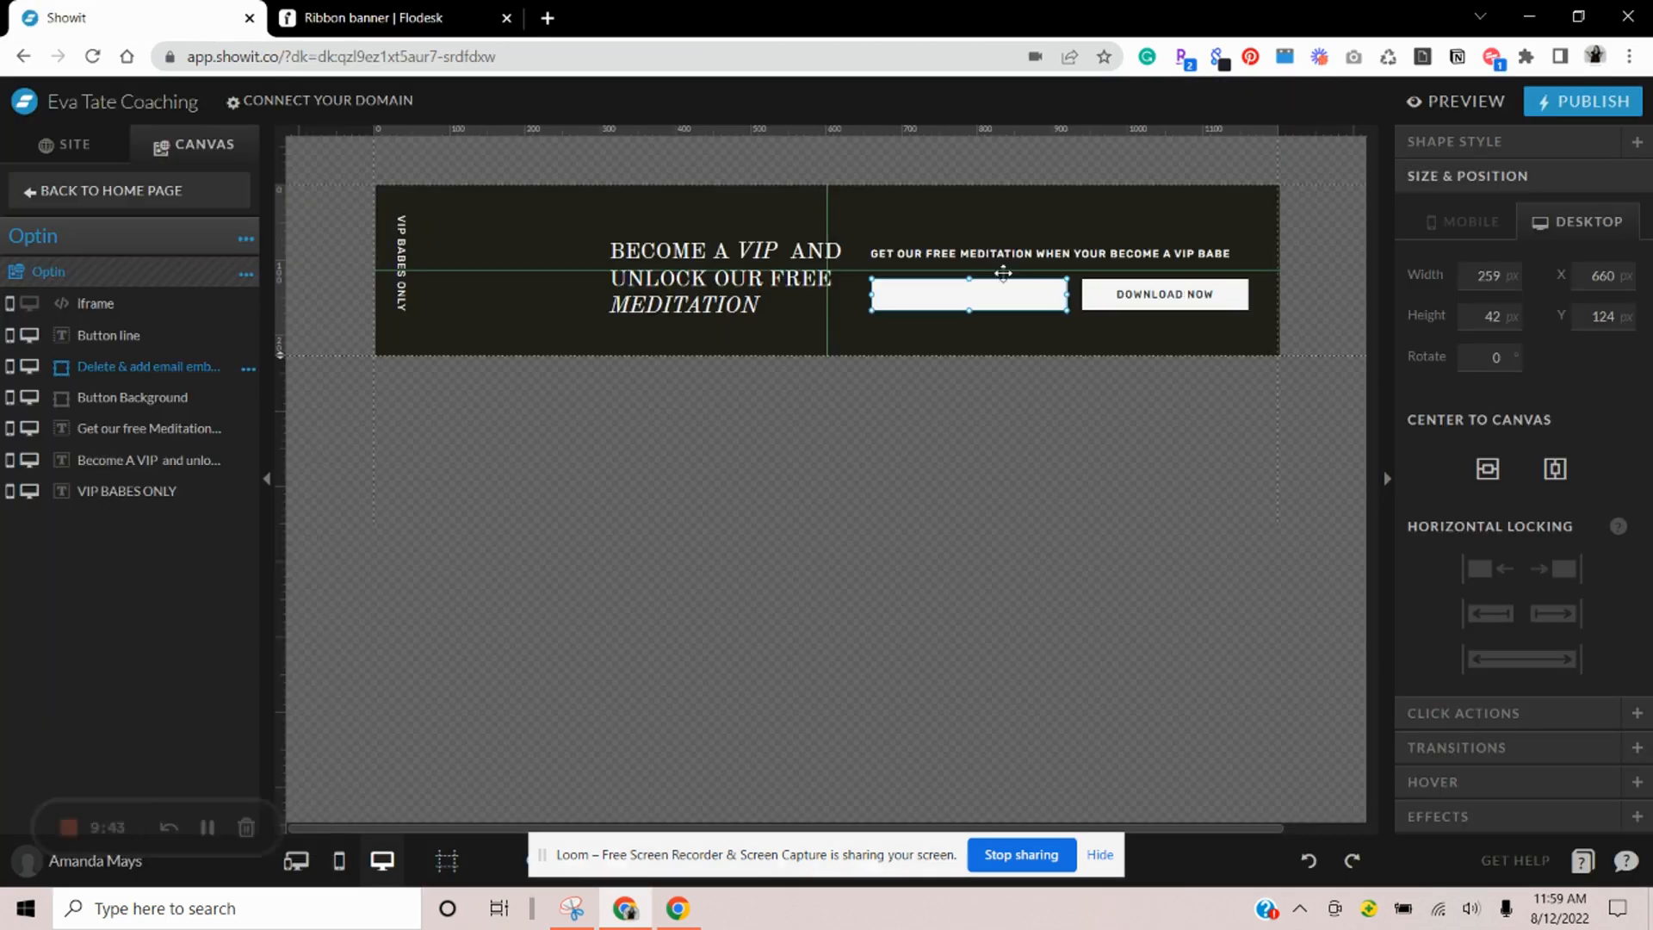
left_click(910, 330)
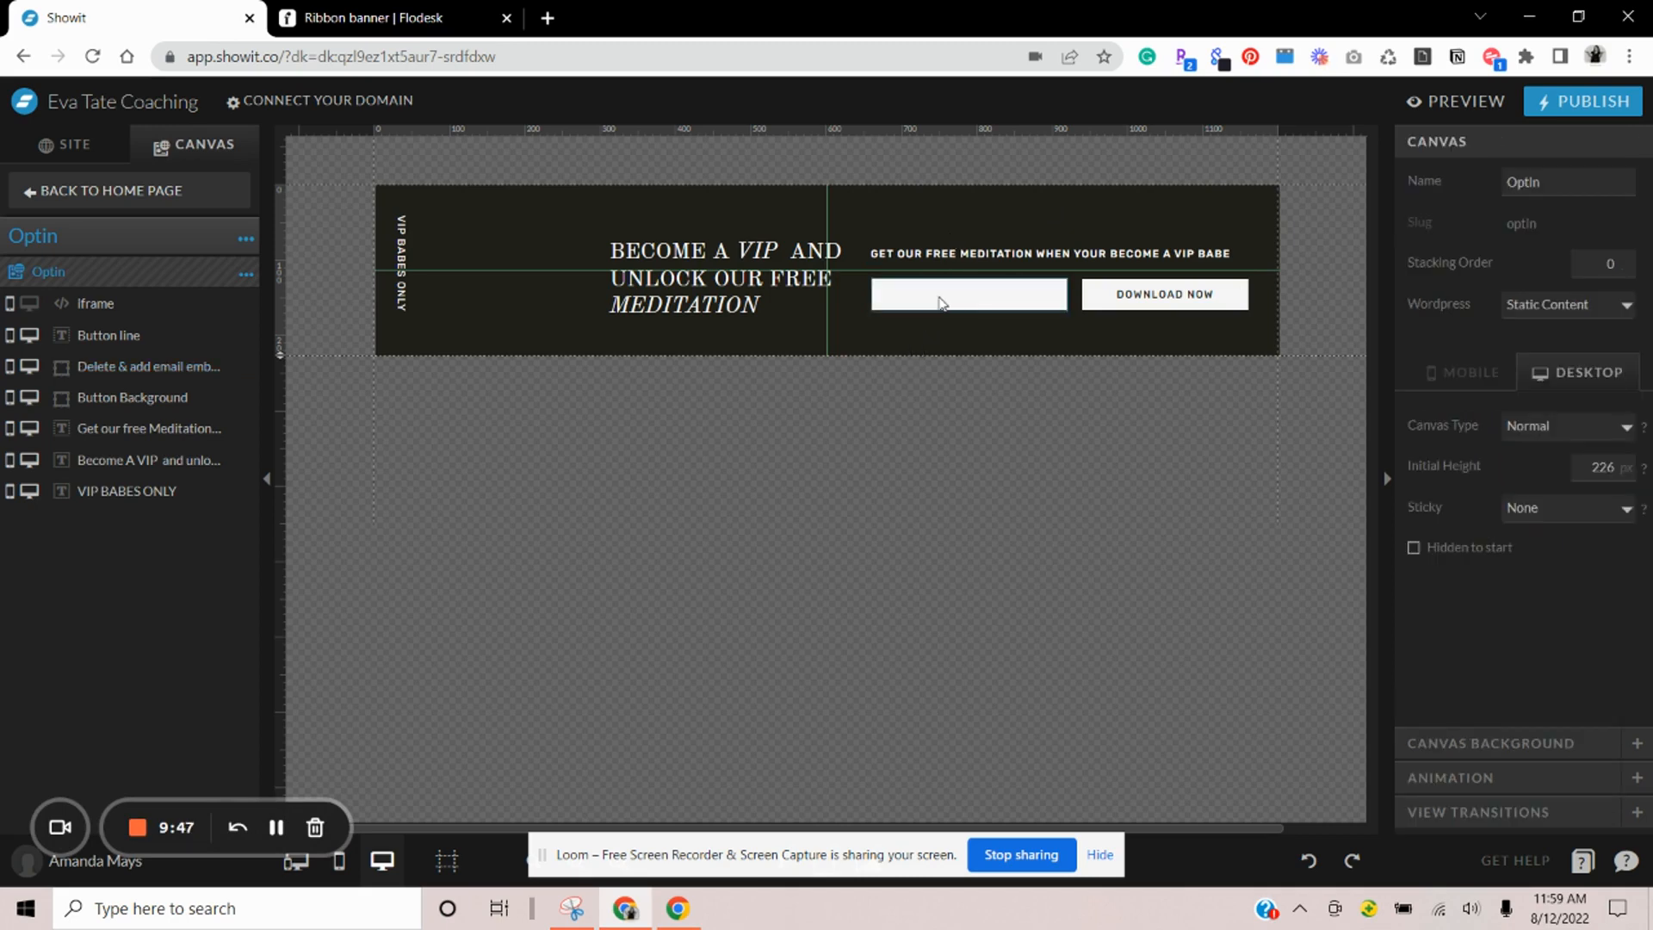
left_click_drag(928, 336, 1262, 295)
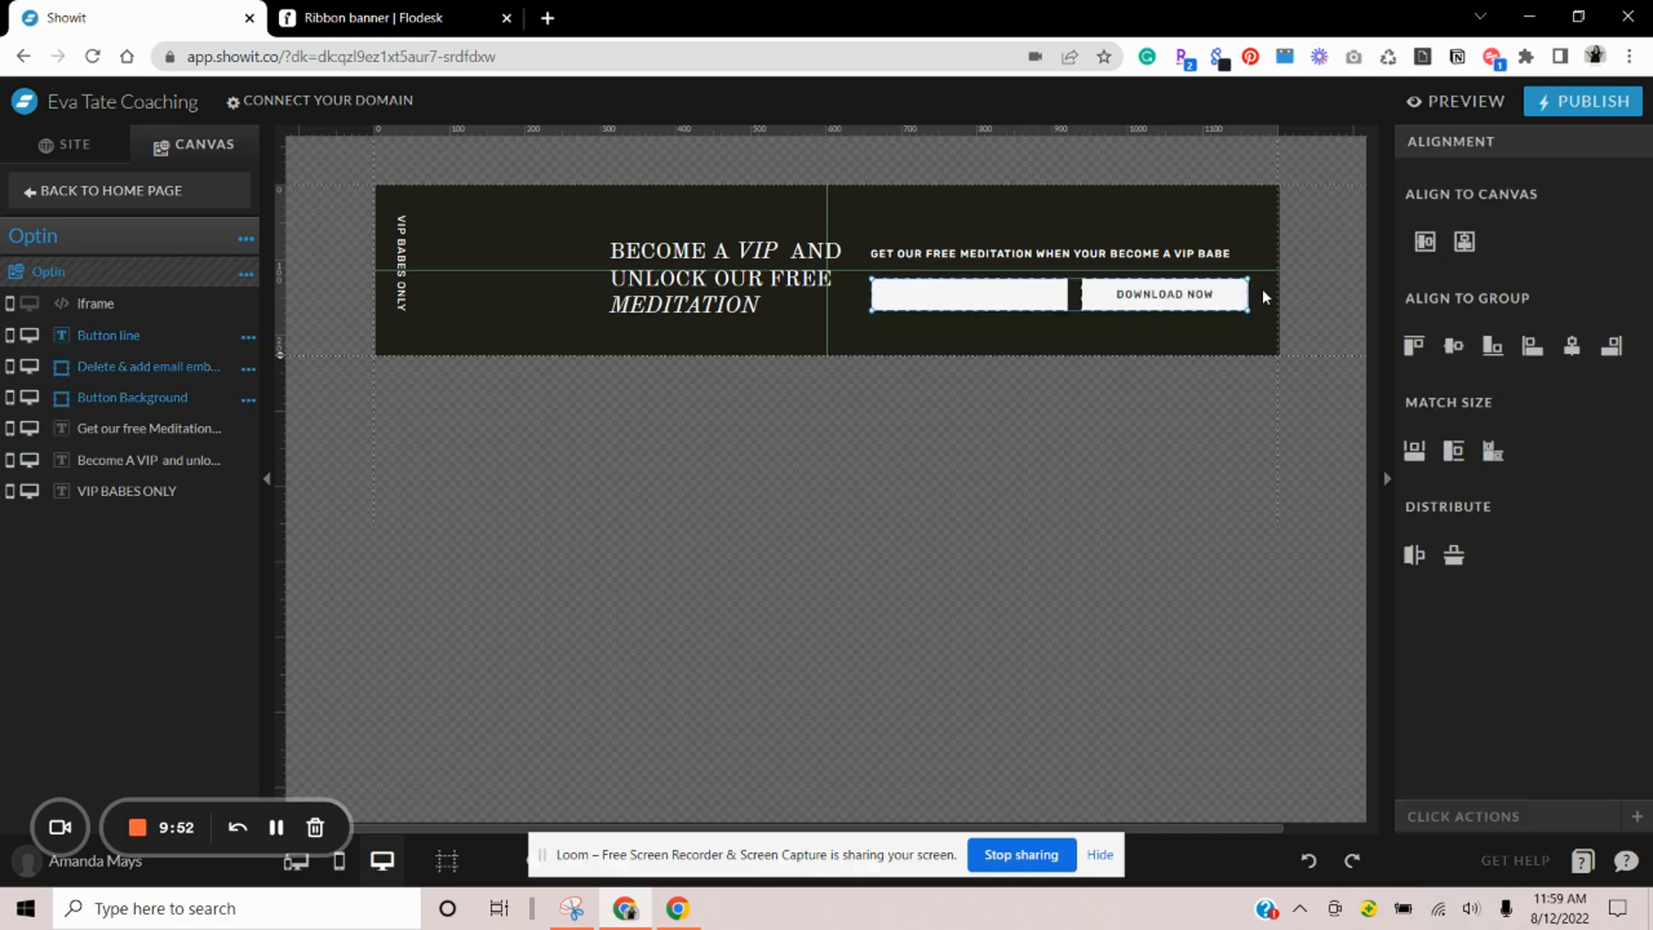
key("Delete")
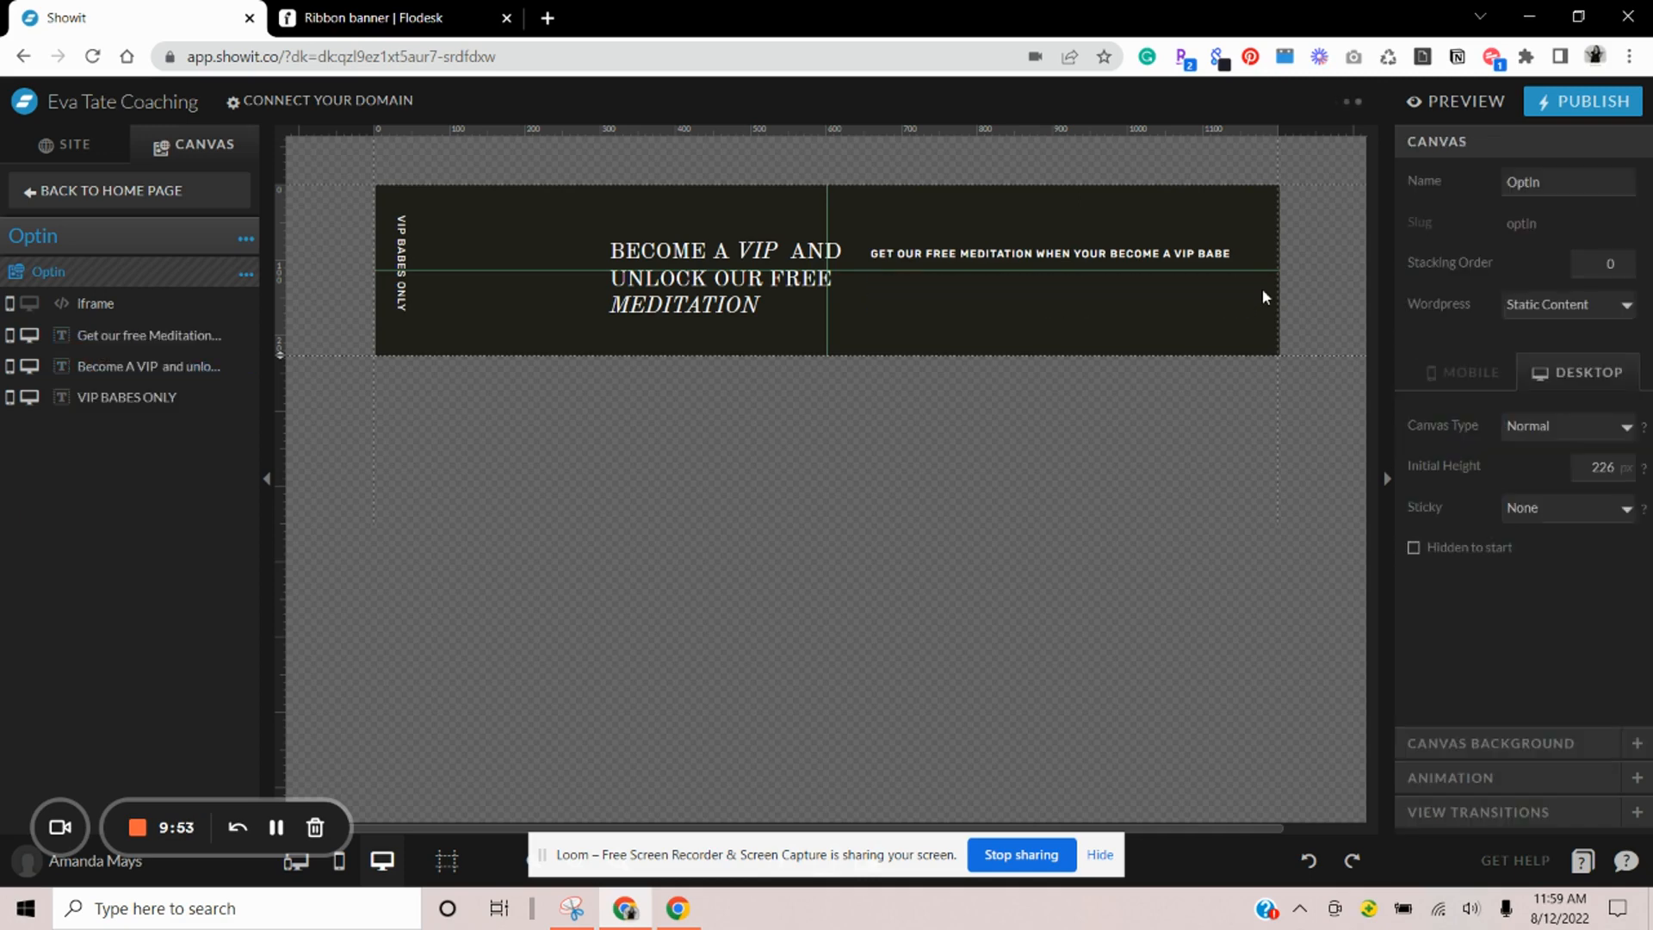
Add an Embed Code element to the Optin canvas and save the copied Flodesk HTML code in it
left_click(1100, 854)
mouse_move(837, 861)
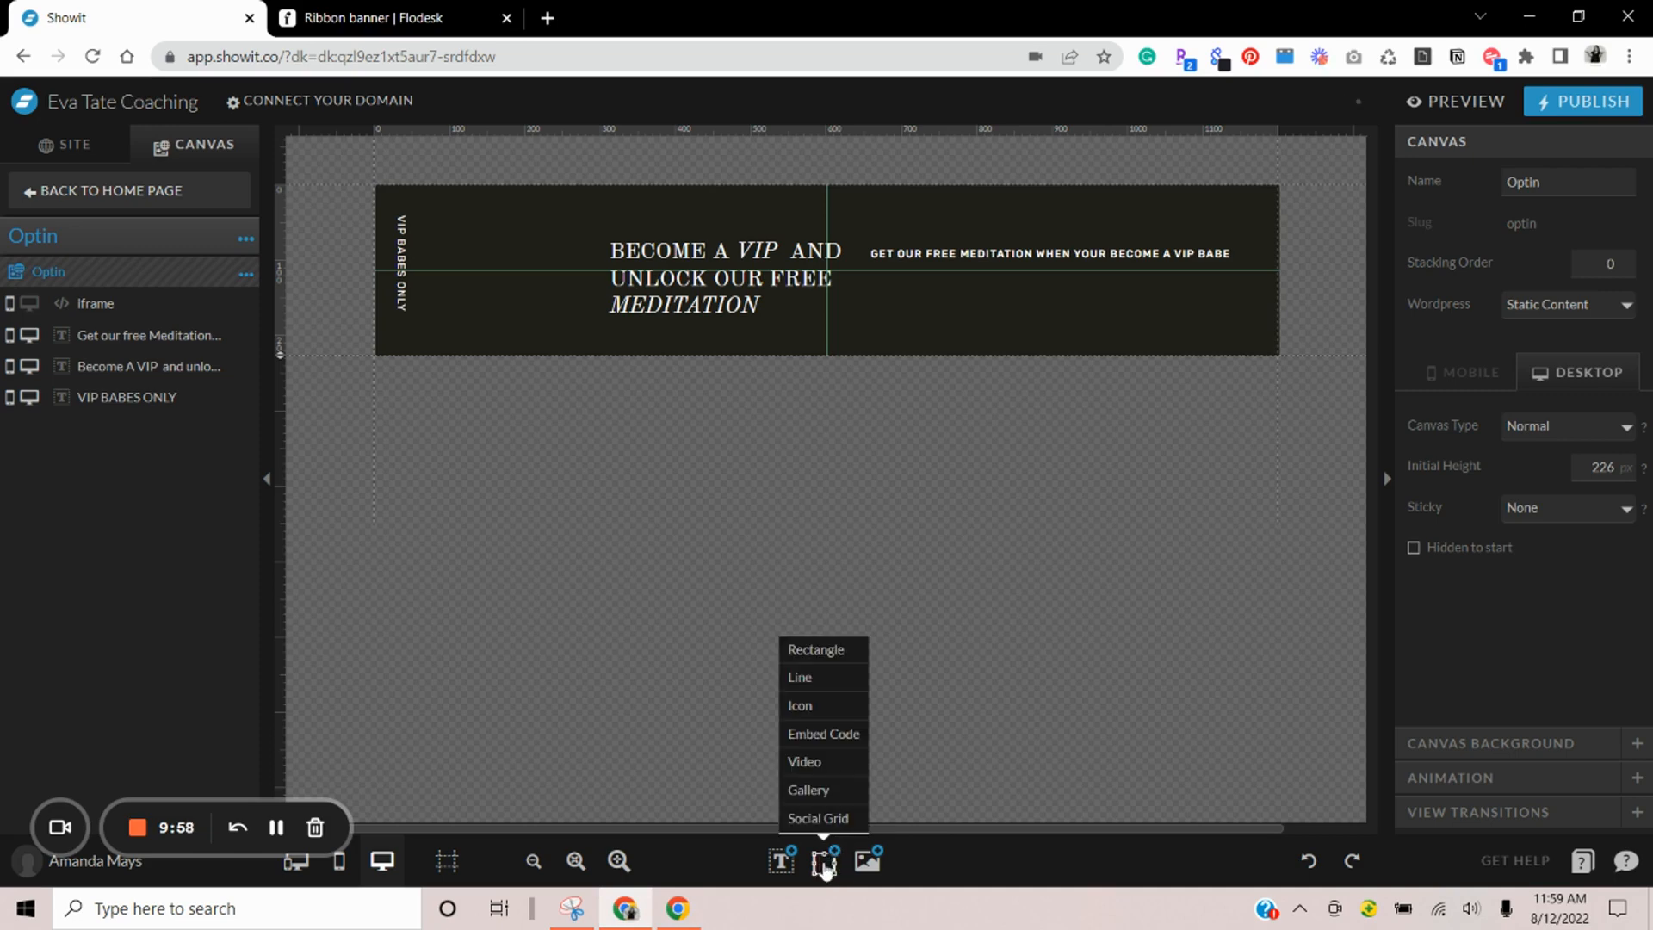
left_click(826, 733)
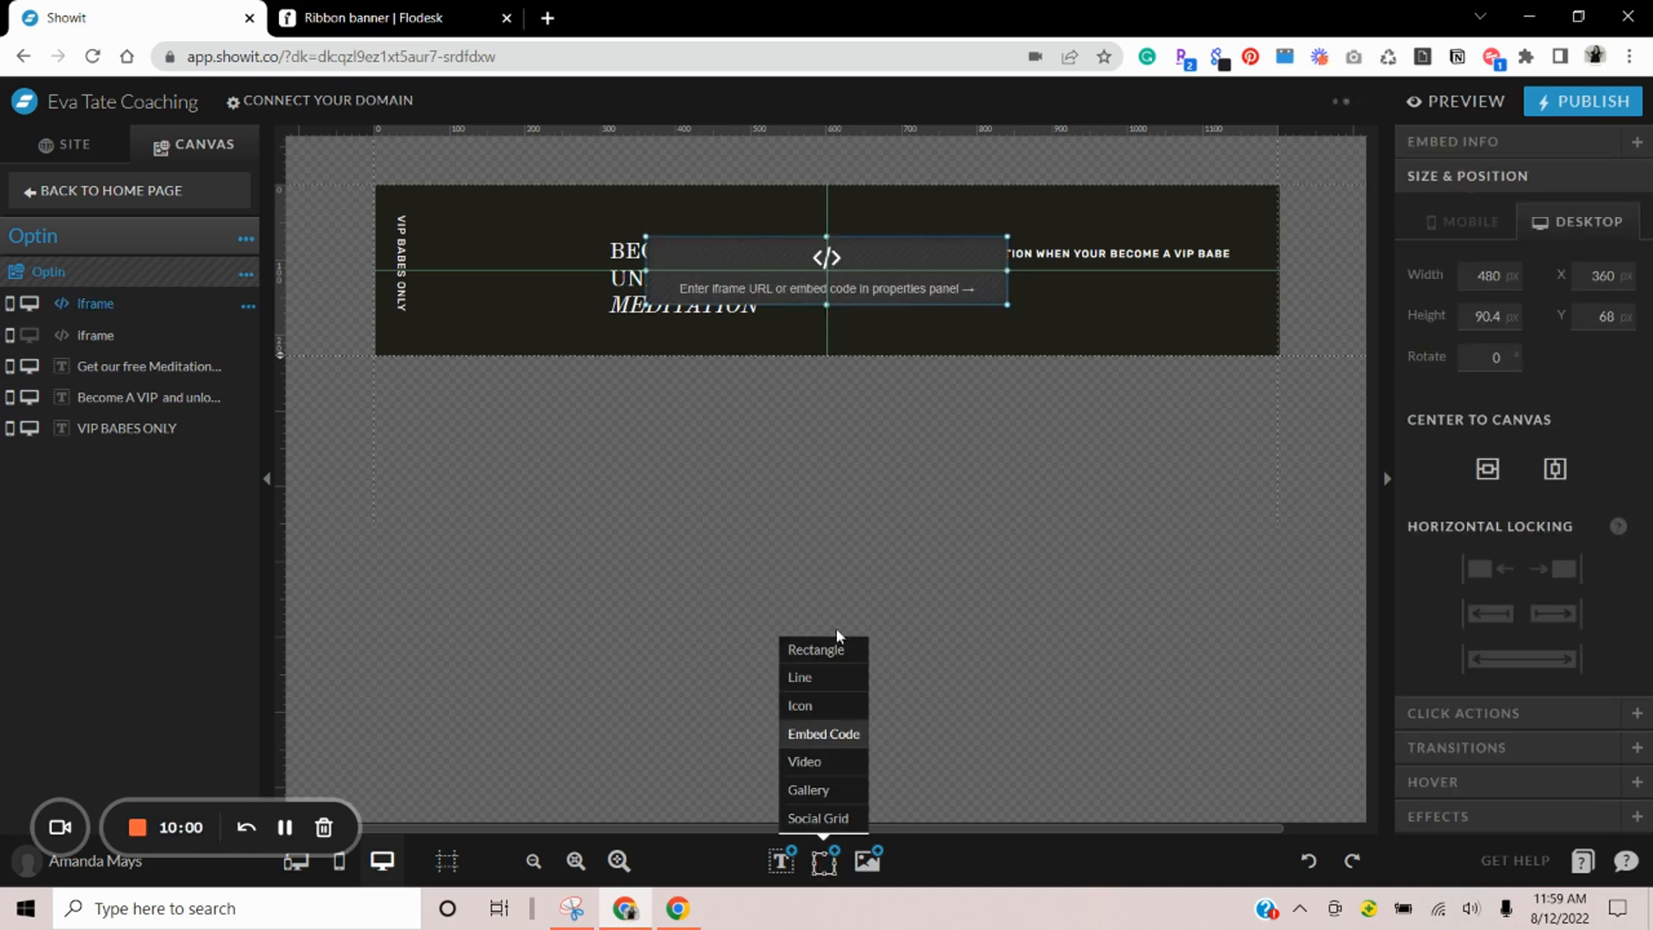
double_click(889, 267)
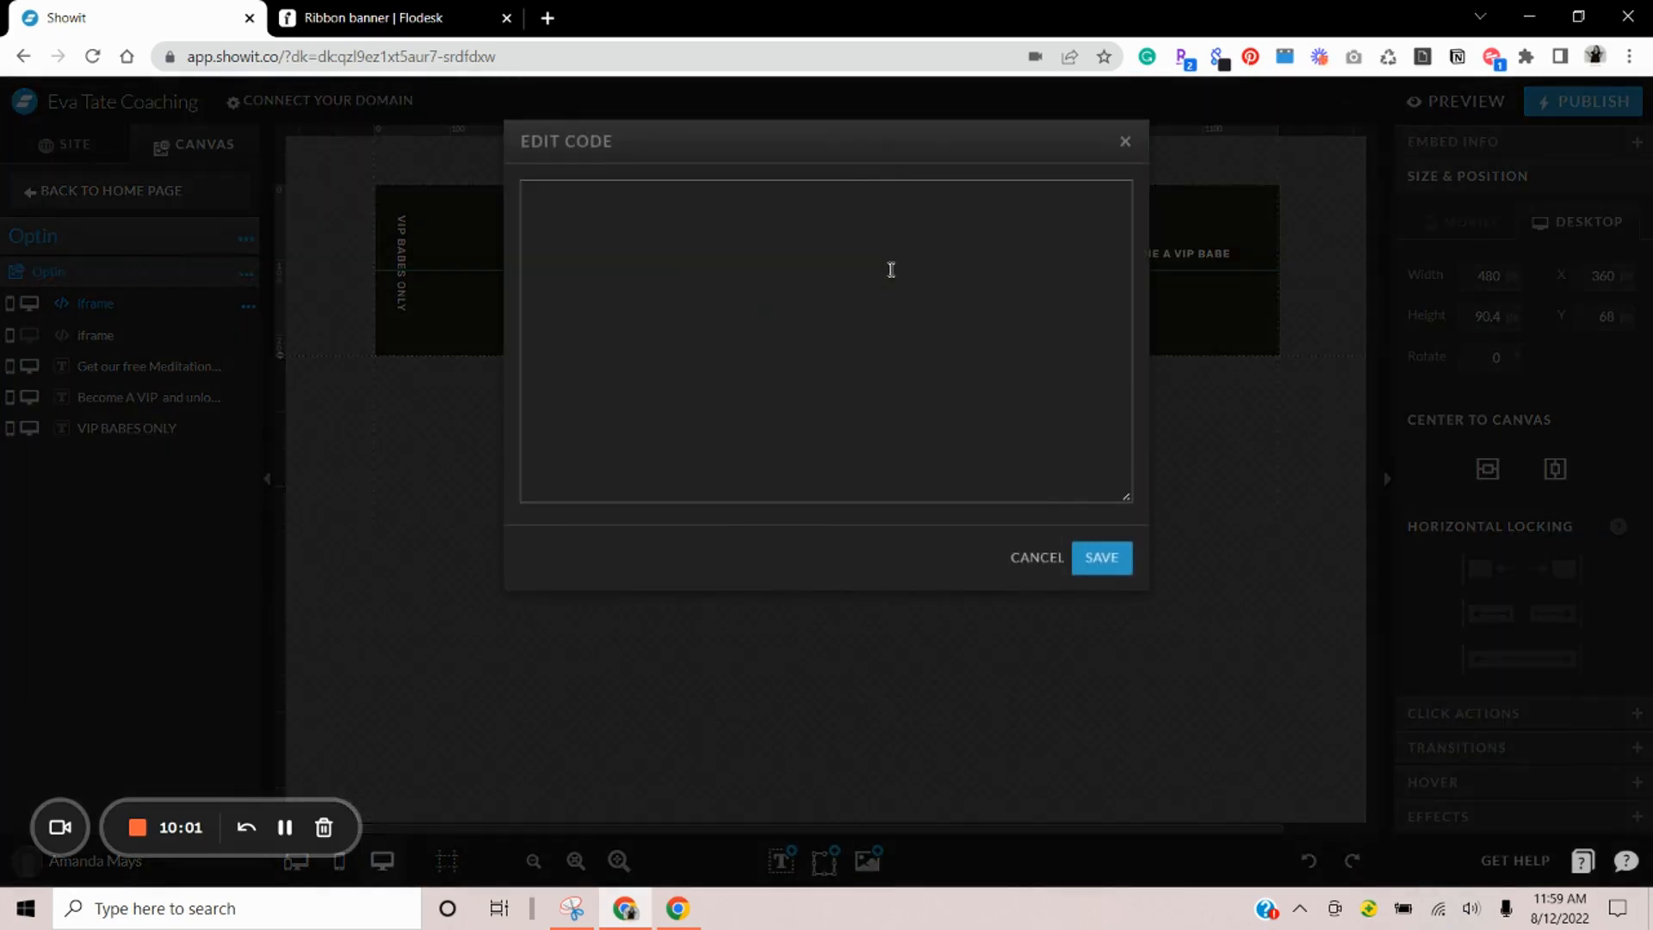
left_click(892, 269)
key("ctrl+v")
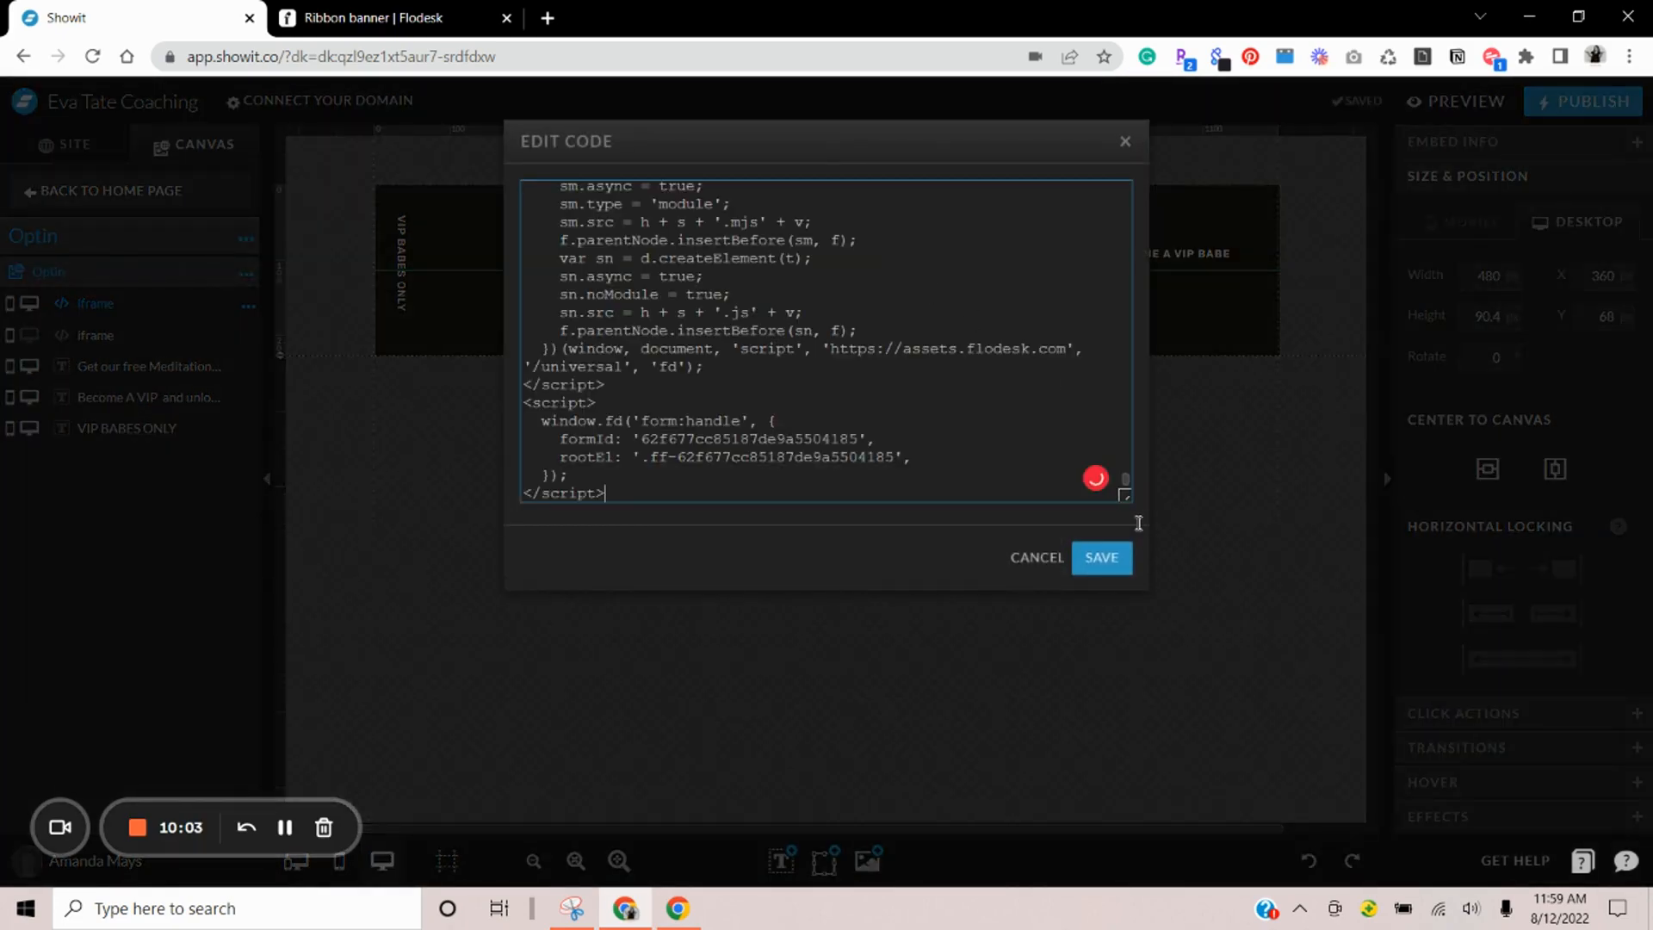
left_click(1103, 561)
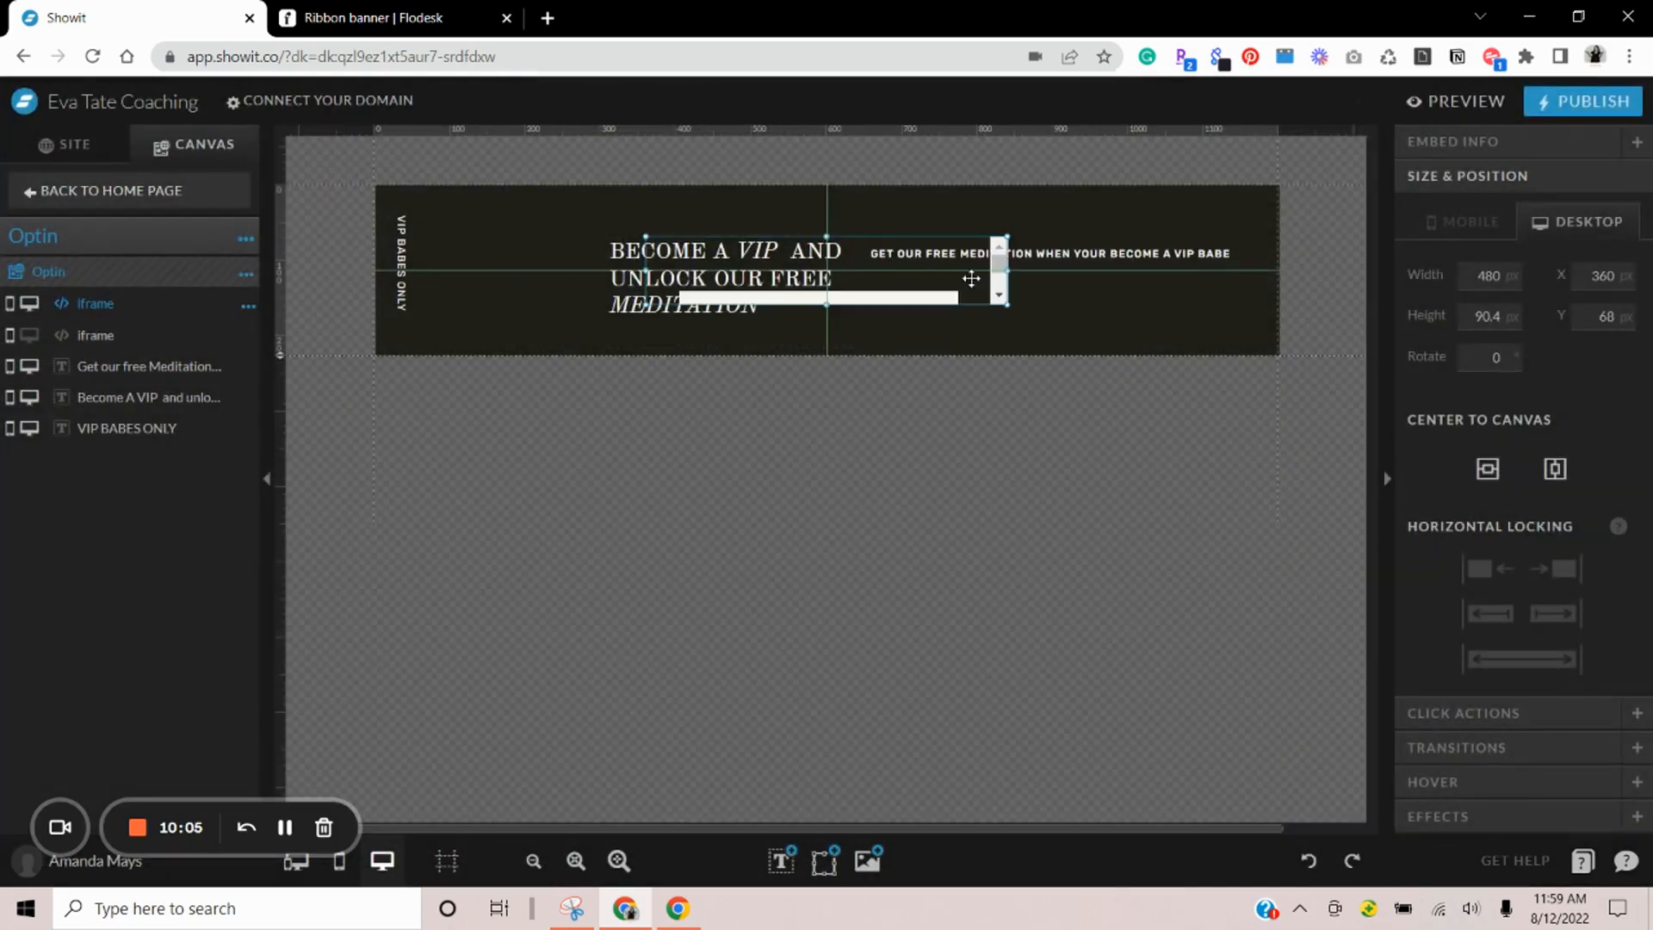
Move the embed beneath the free meditation line, enlarge it to about 536 by 117 px, and check the opt-in section in the site preview
left_click_drag(935, 282, 1122, 273)
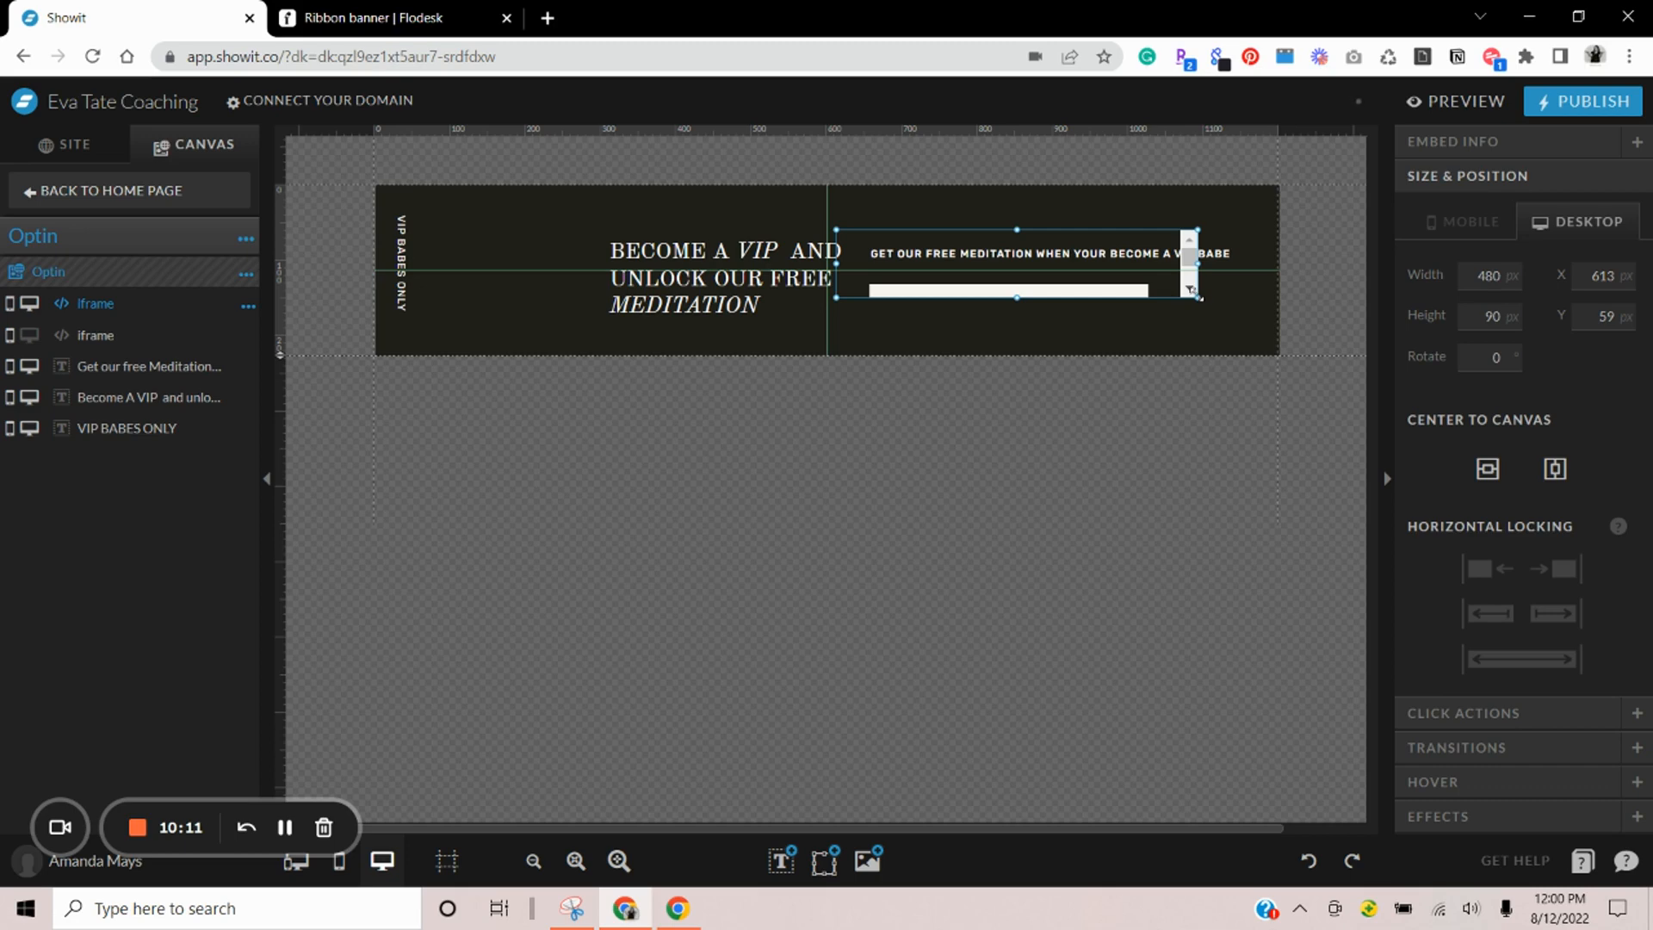
mouse_move(1203, 303)
left_mouse_down()
mouse_move(1239, 333)
mouse_move(1151, 286)
mouse_move(1245, 327)
mouse_move(1208, 296)
left_mouse_up()
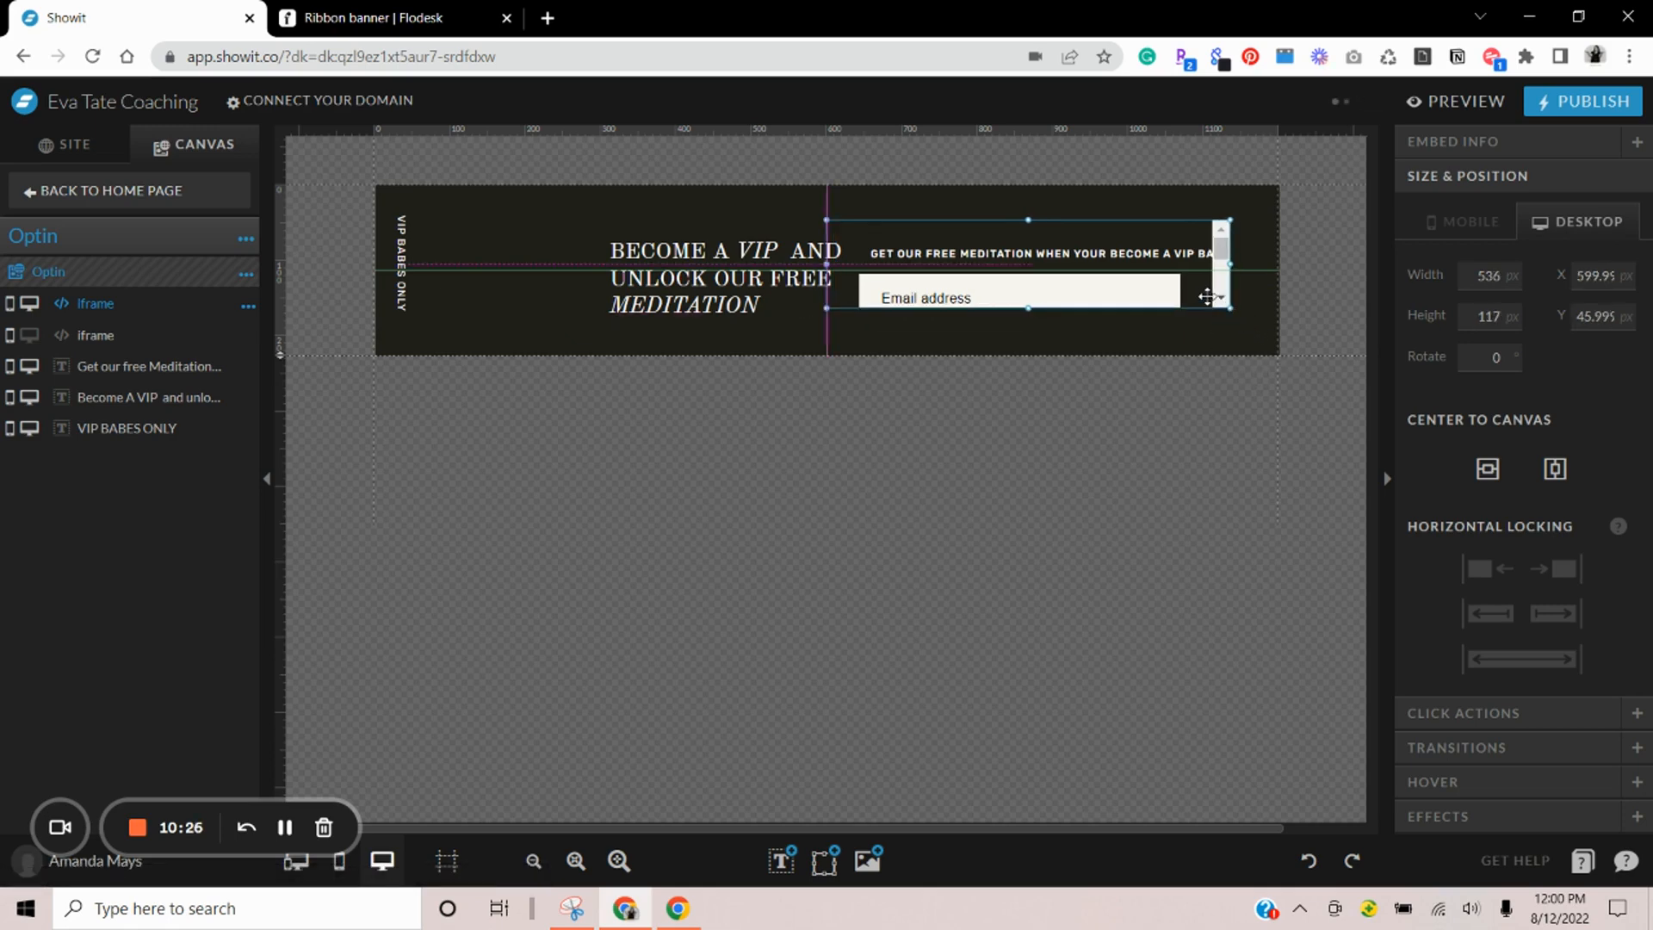
left_click(1485, 101)
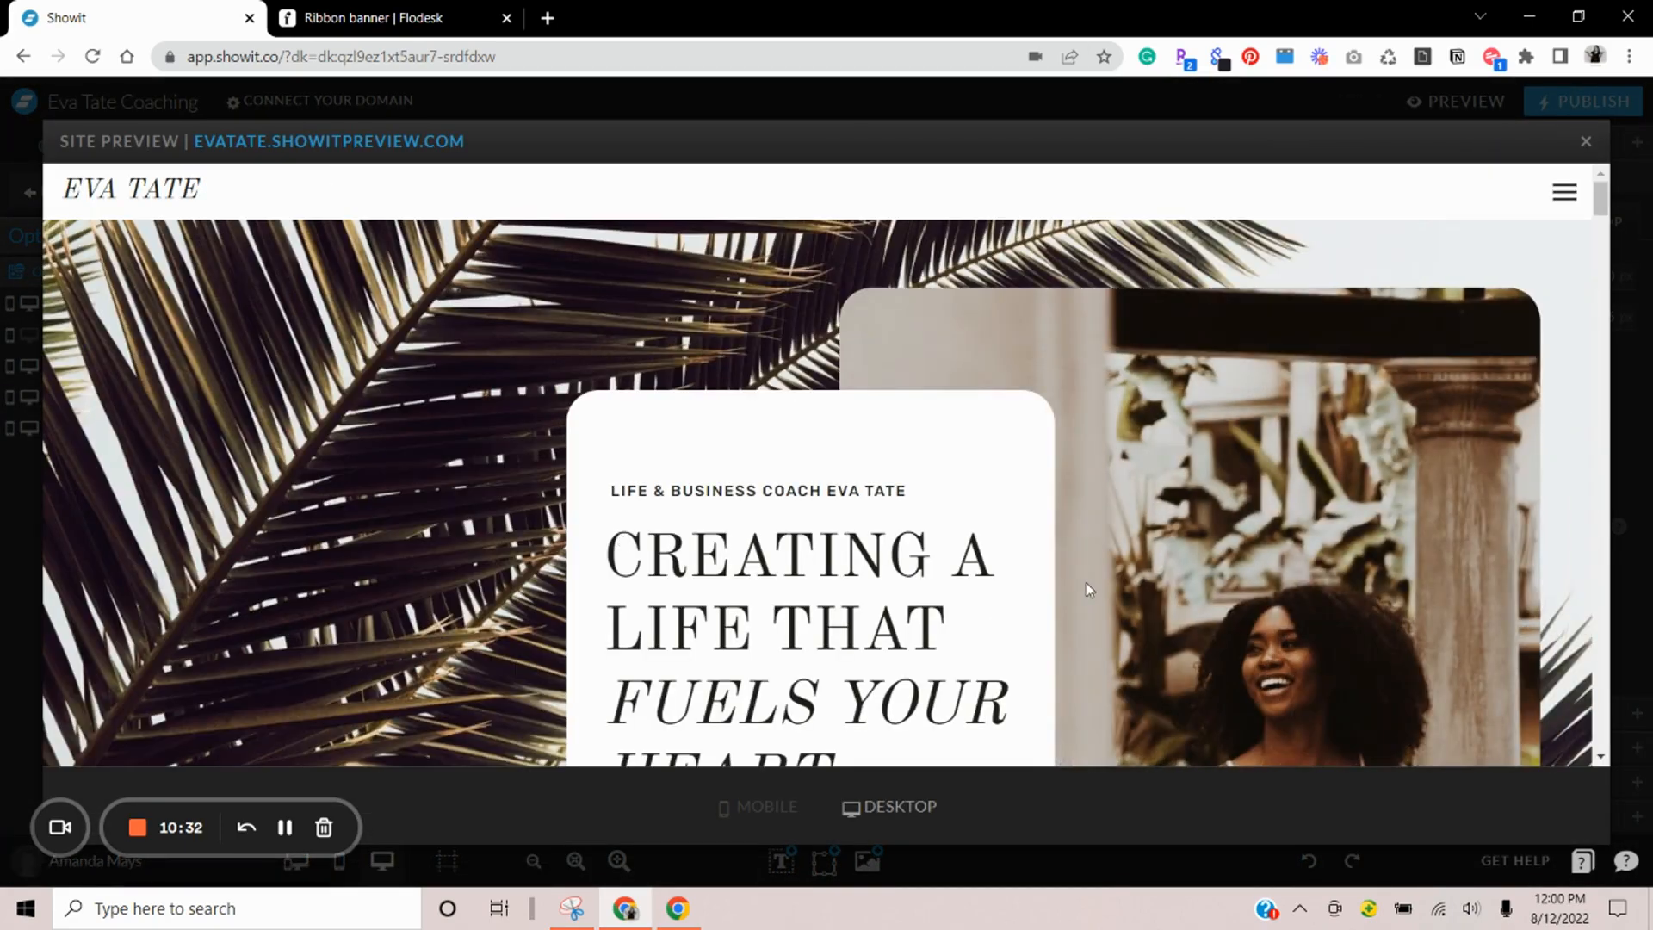
scroll(1081, 579, "down", 5)
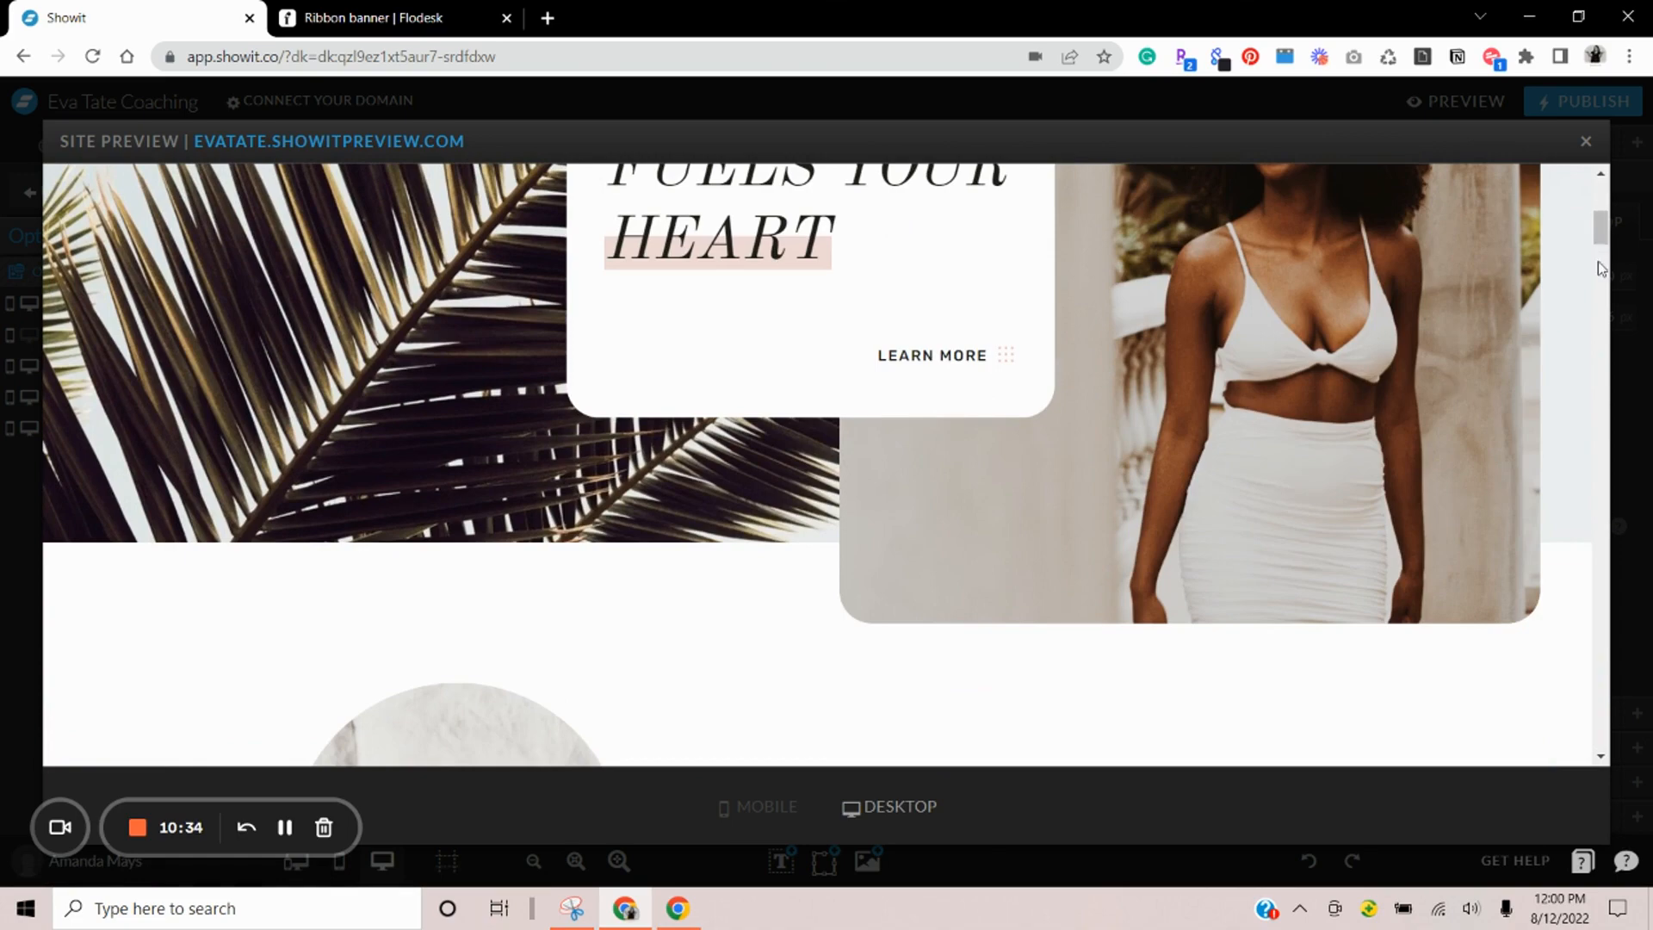
left_click_drag(1601, 231, 1627, 573)
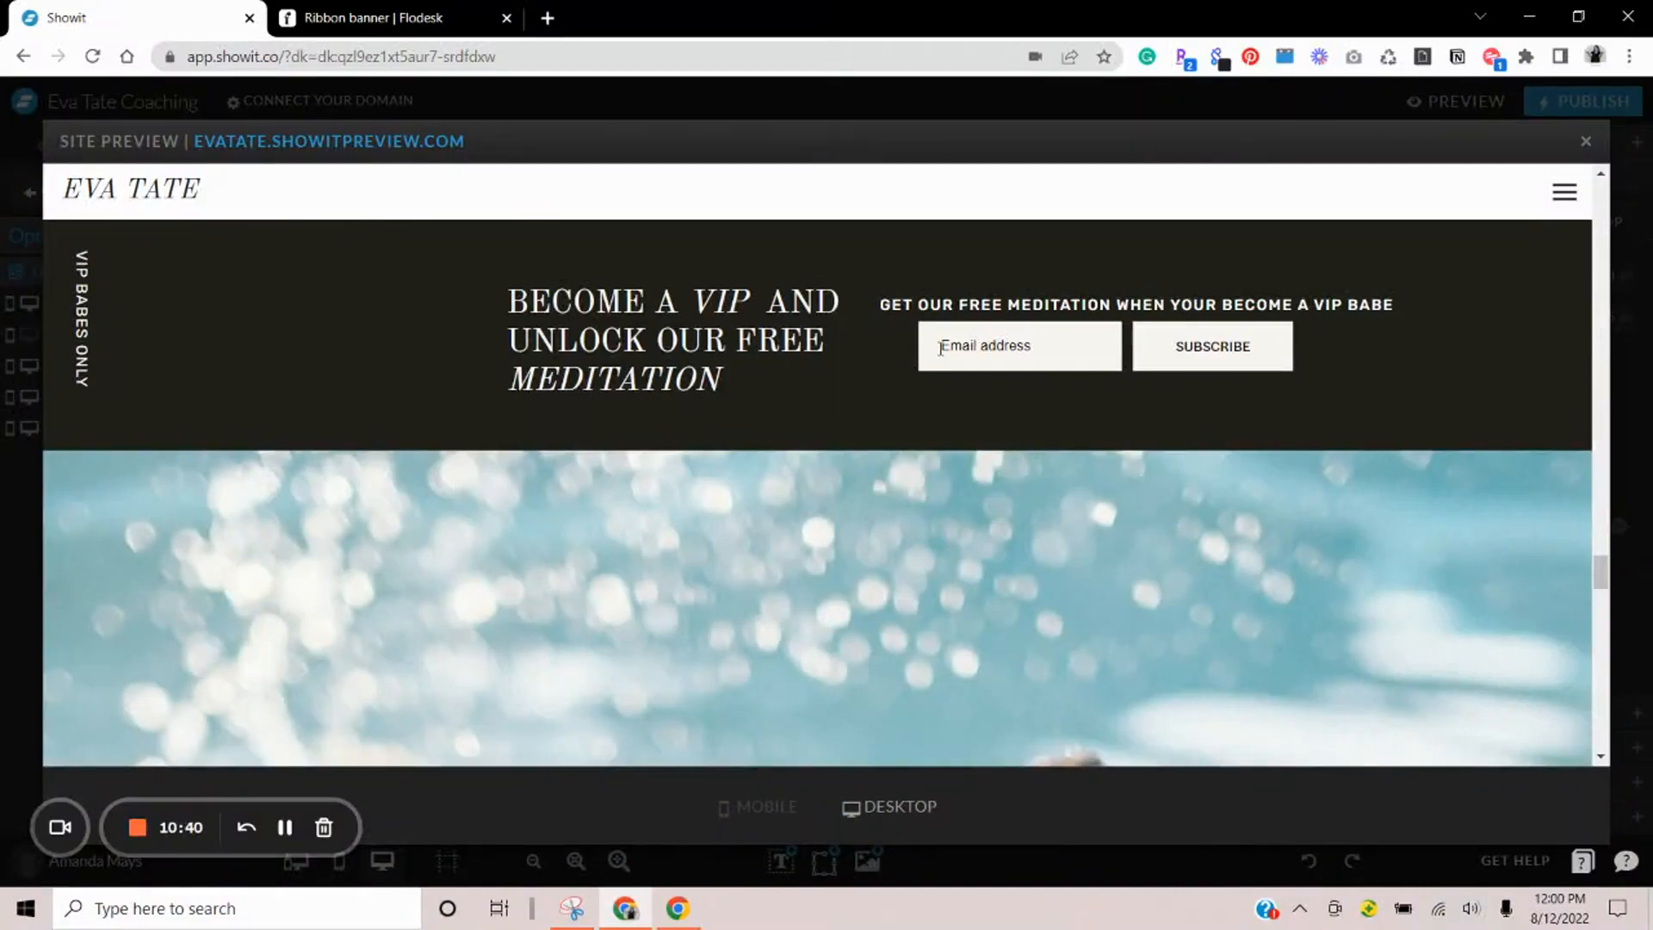
left_click(1586, 147)
Shift the embed to about X 559, Y 72 px and check its spacing from the meditation line in the site preview
left_click_drag(1144, 276, 1021, 298)
left_click(1455, 100)
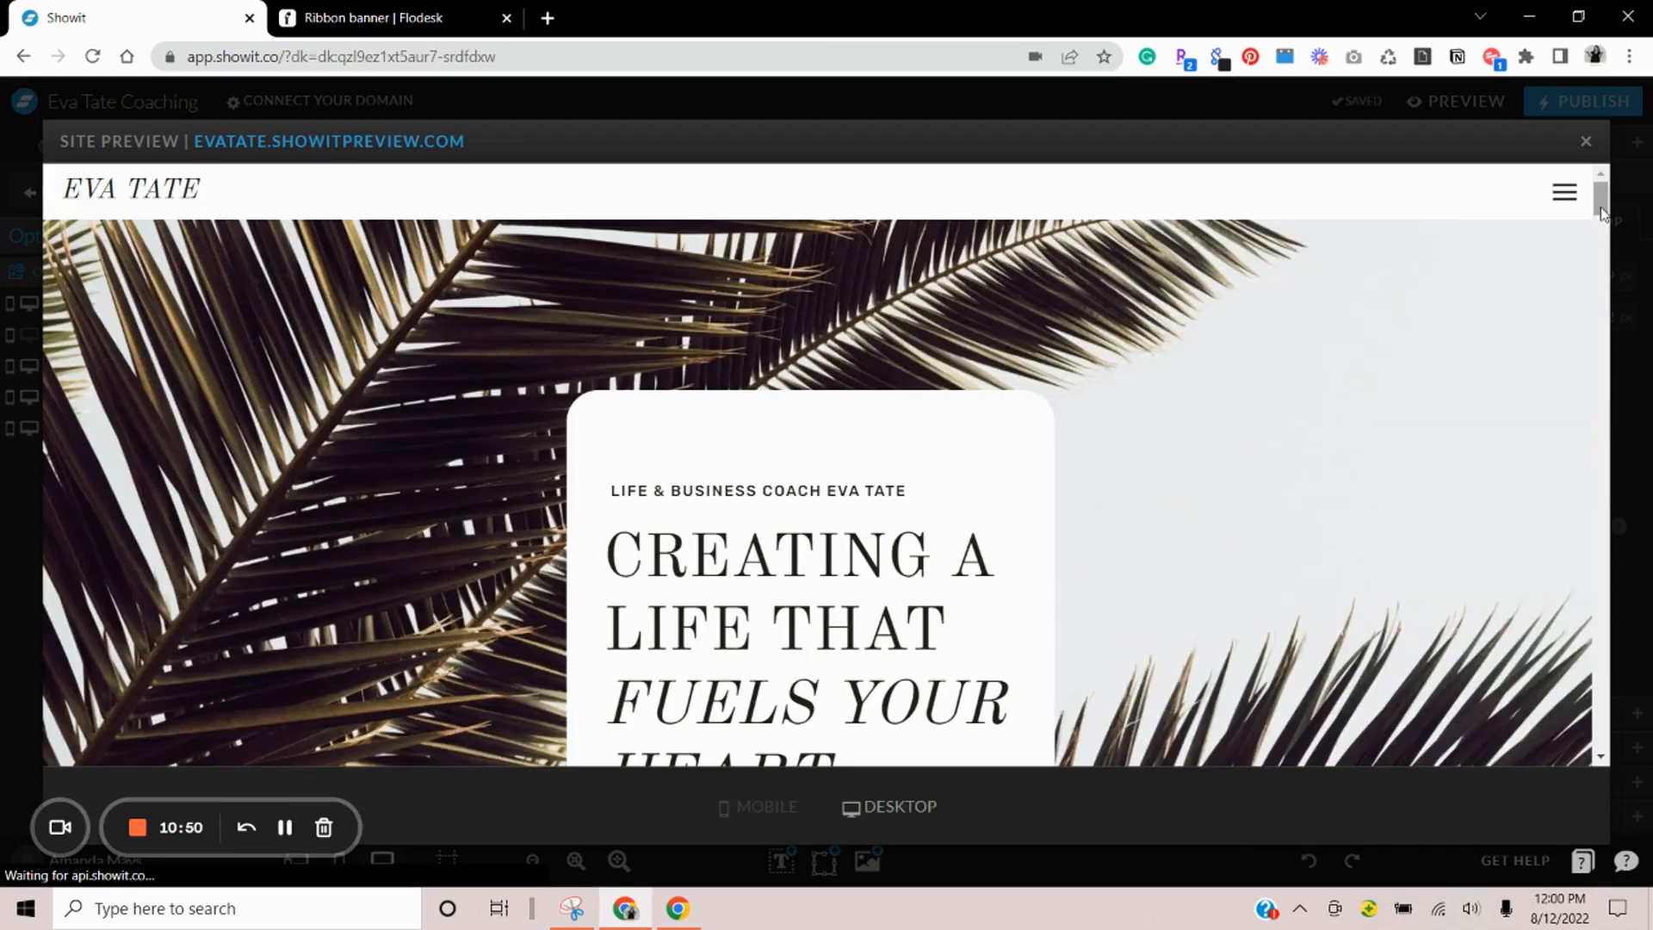
left_click_drag(1601, 204, 1602, 254)
left_click_drag(1599, 321, 1599, 560)
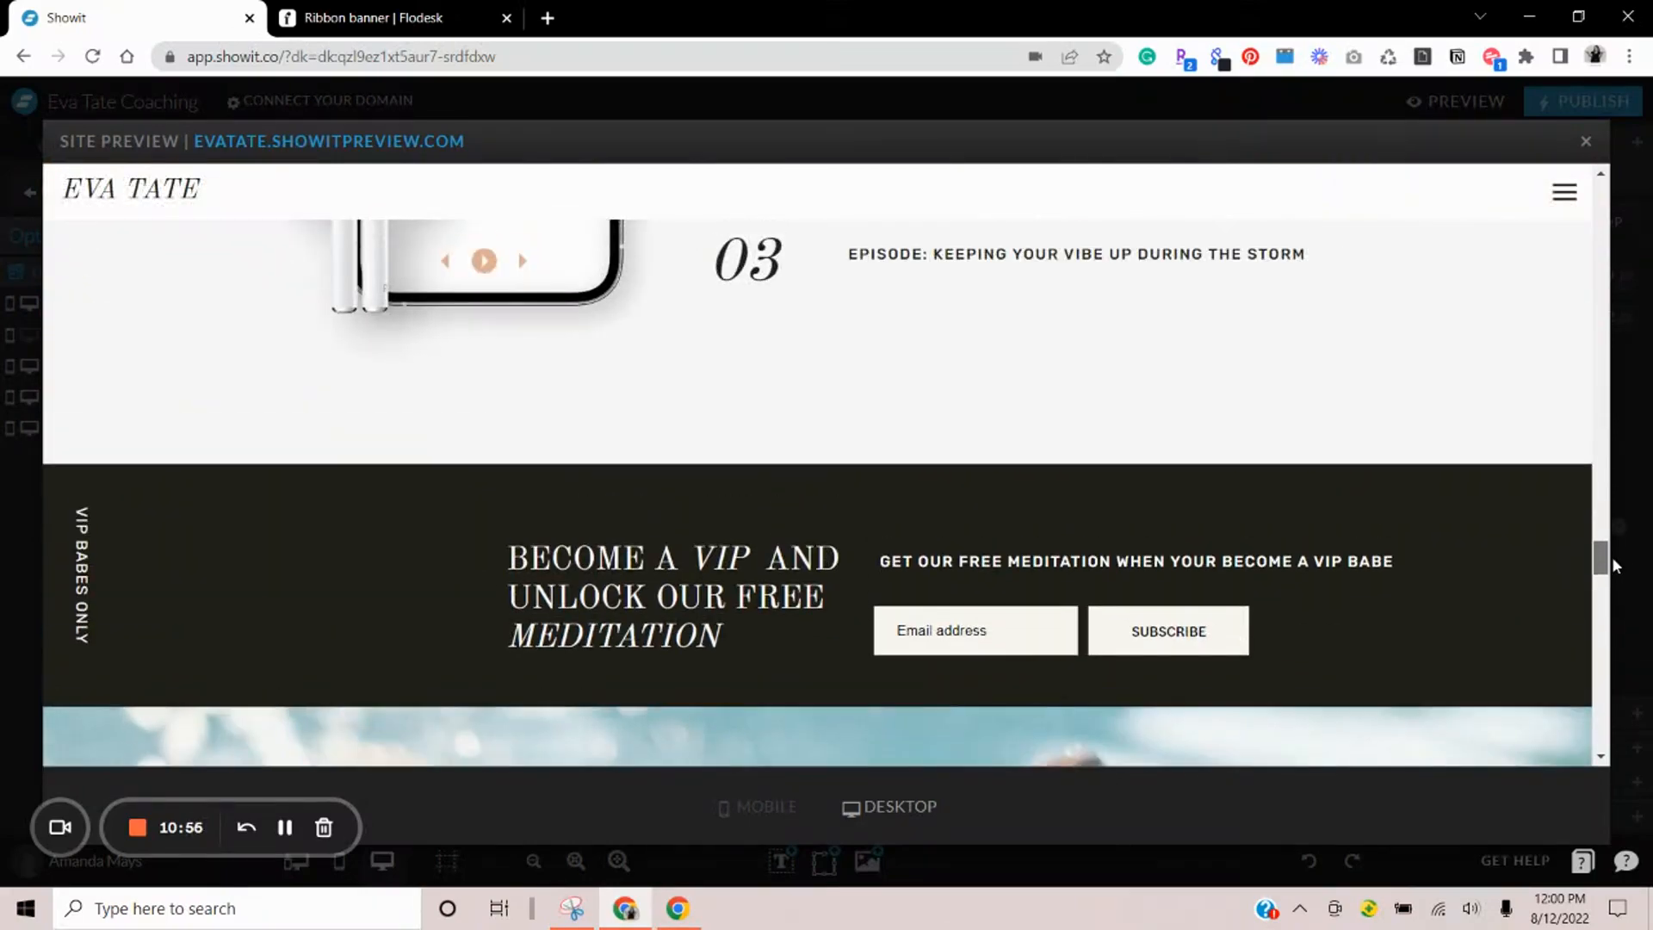
left_click(1586, 142)
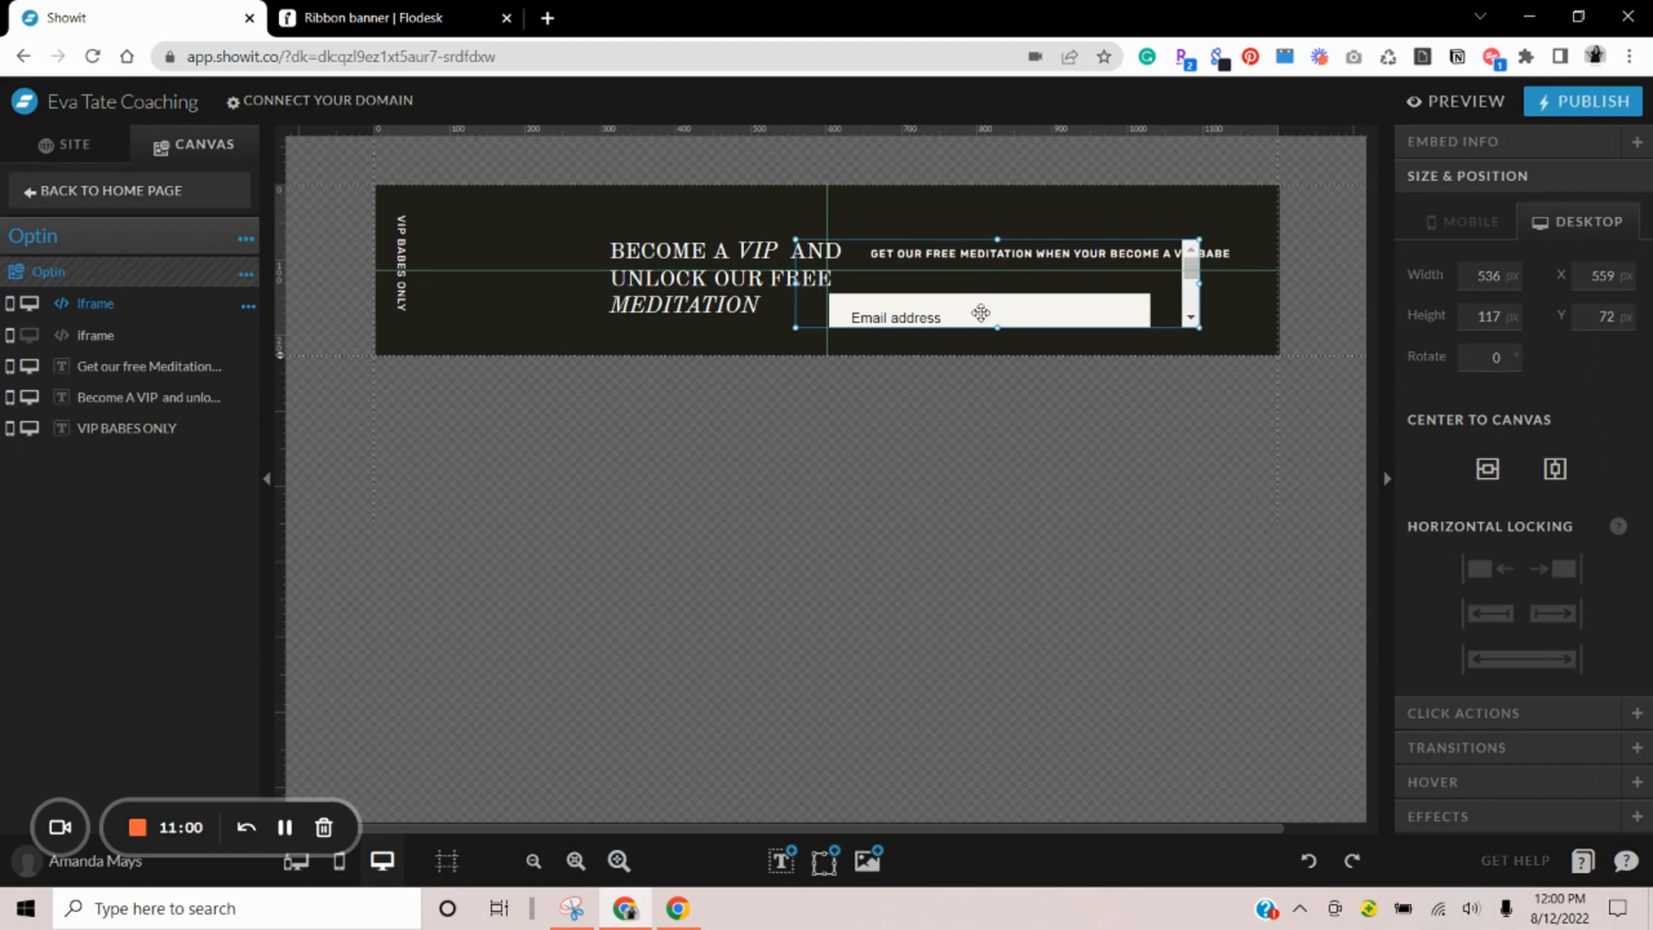
Nudge the embed horizontally to X 580 px and check its alignment with the meditation line in the site preview
left_click_drag(979, 311, 996, 313)
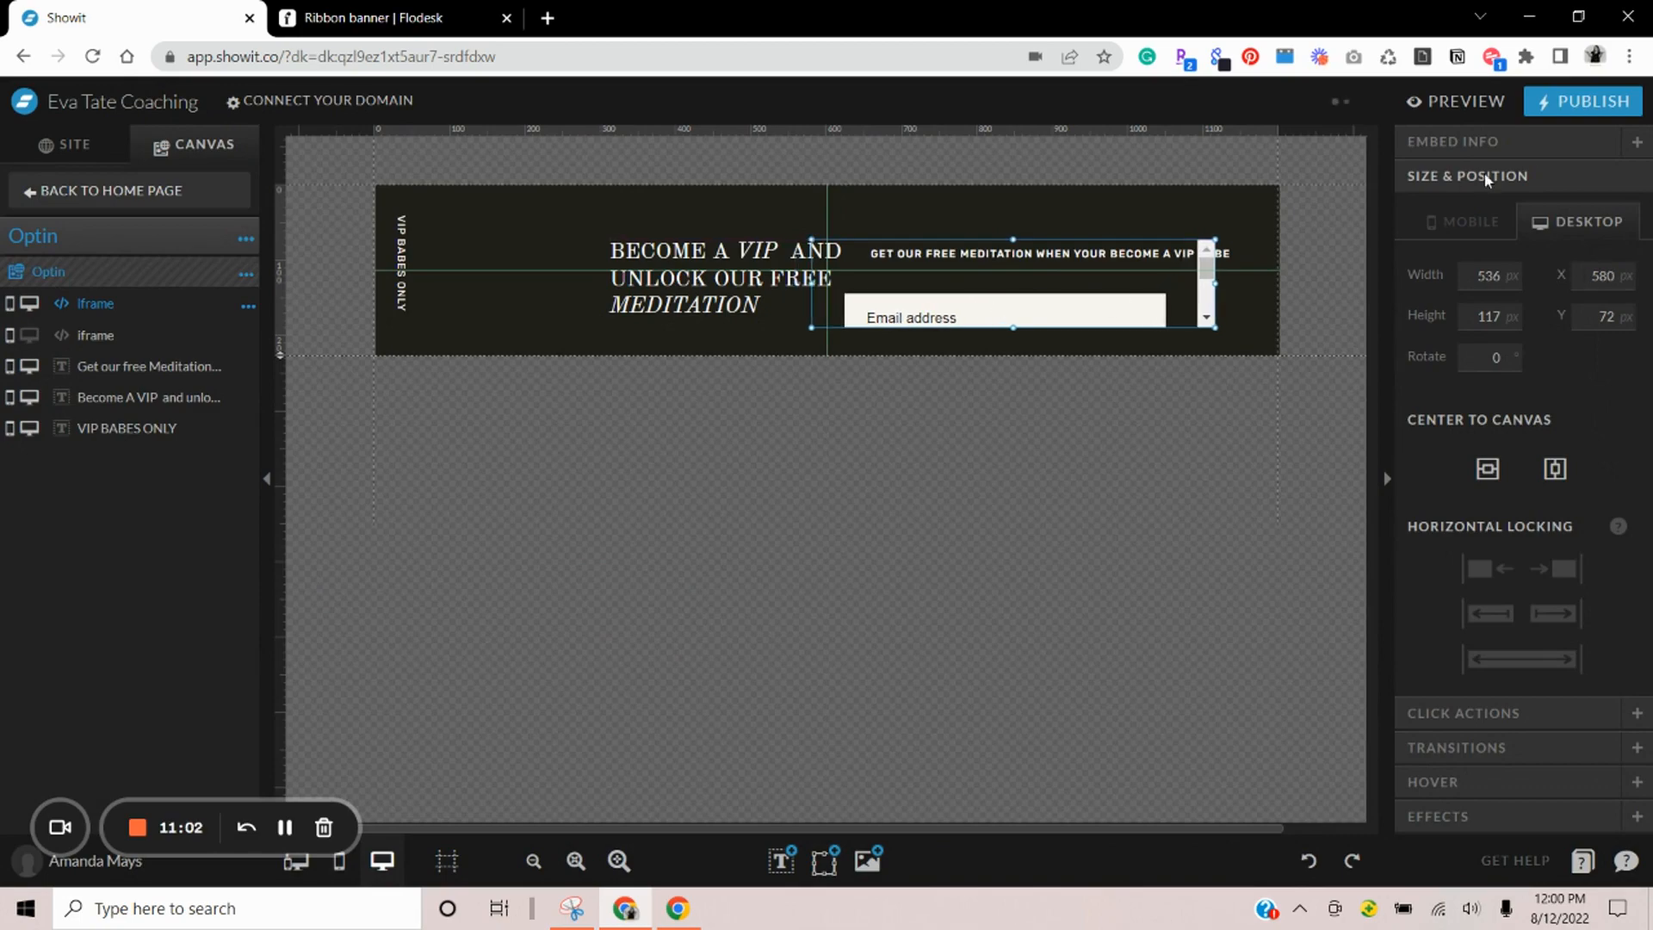
left_click(1483, 100)
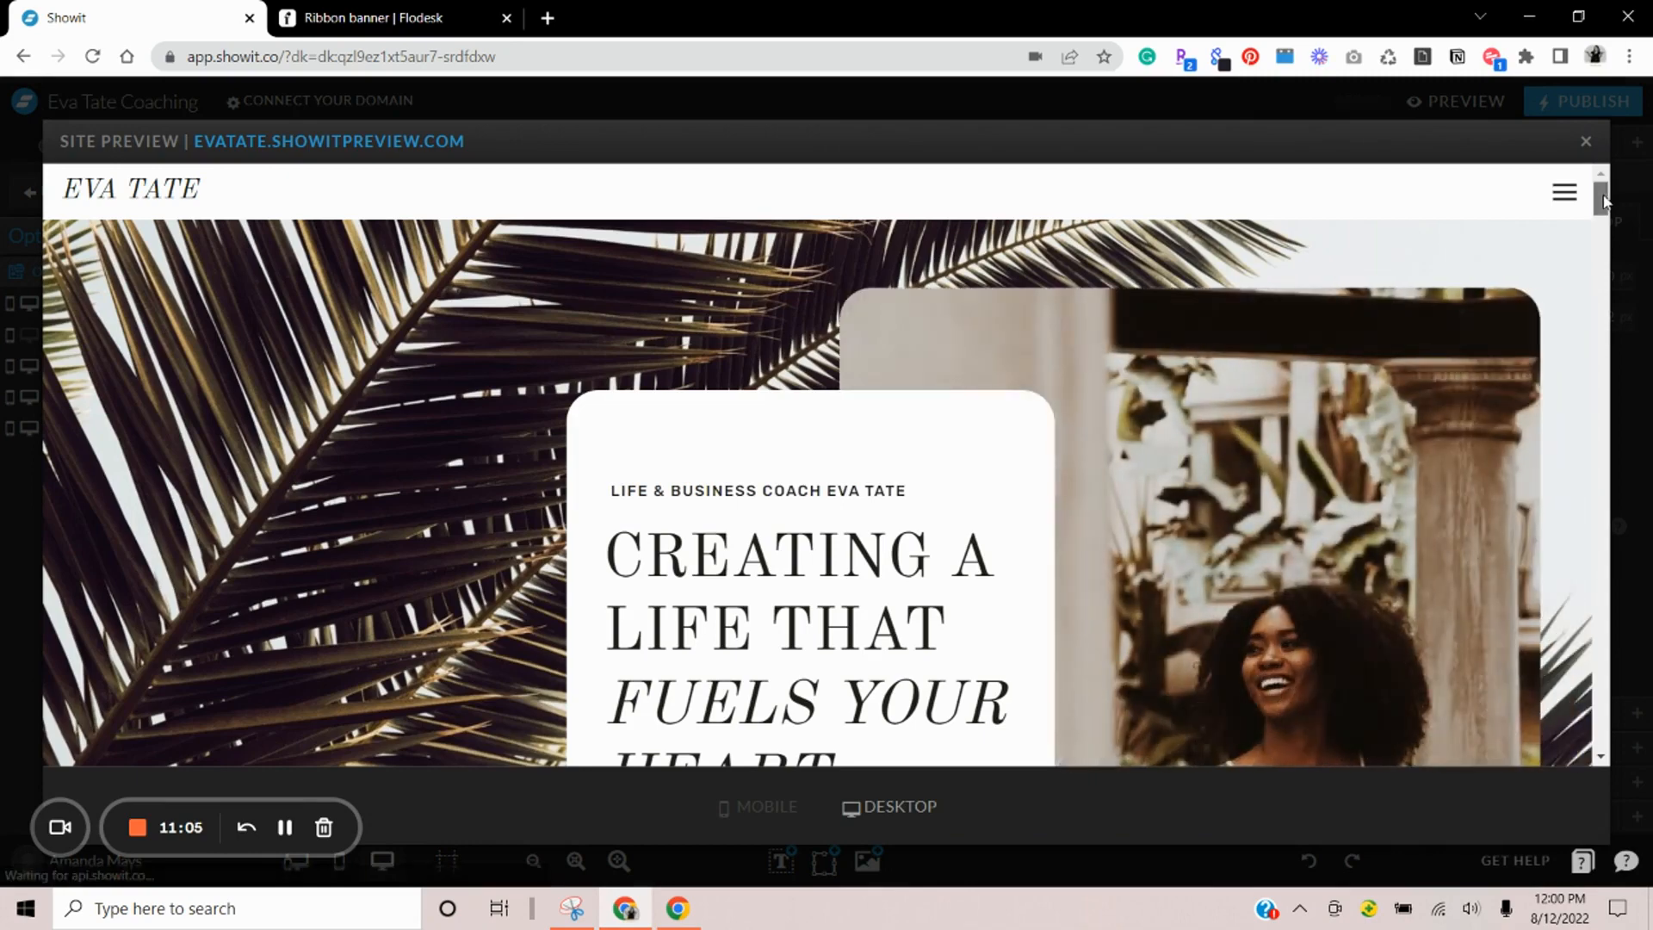
left_click_drag(1603, 200, 1601, 580)
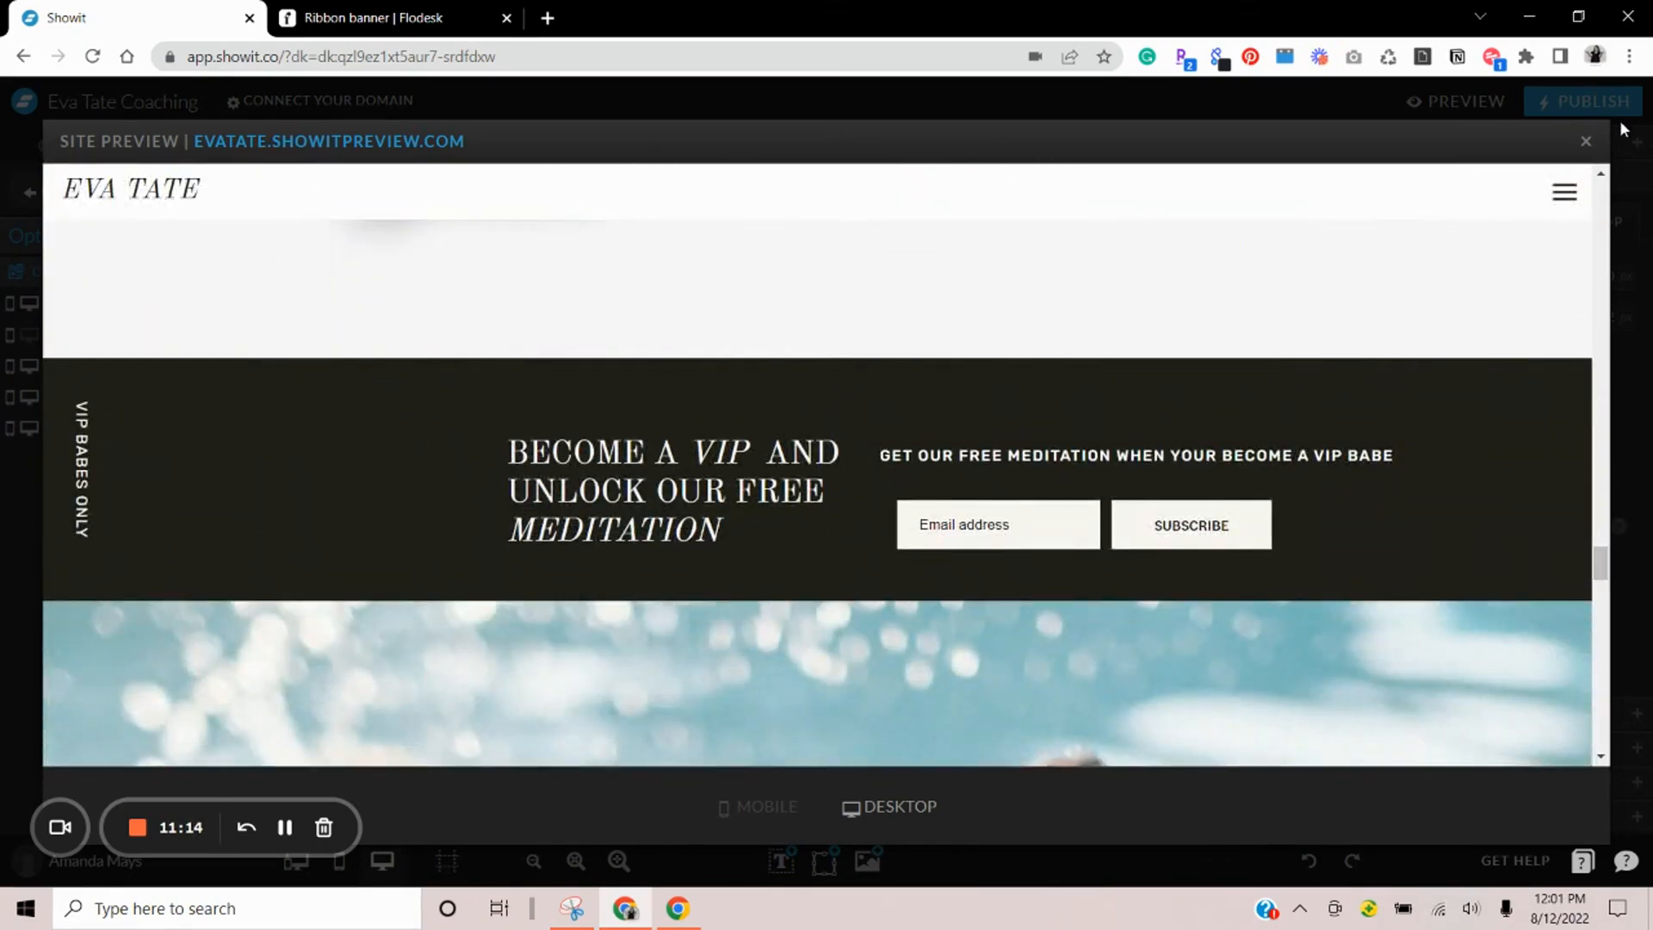
left_click(1585, 141)
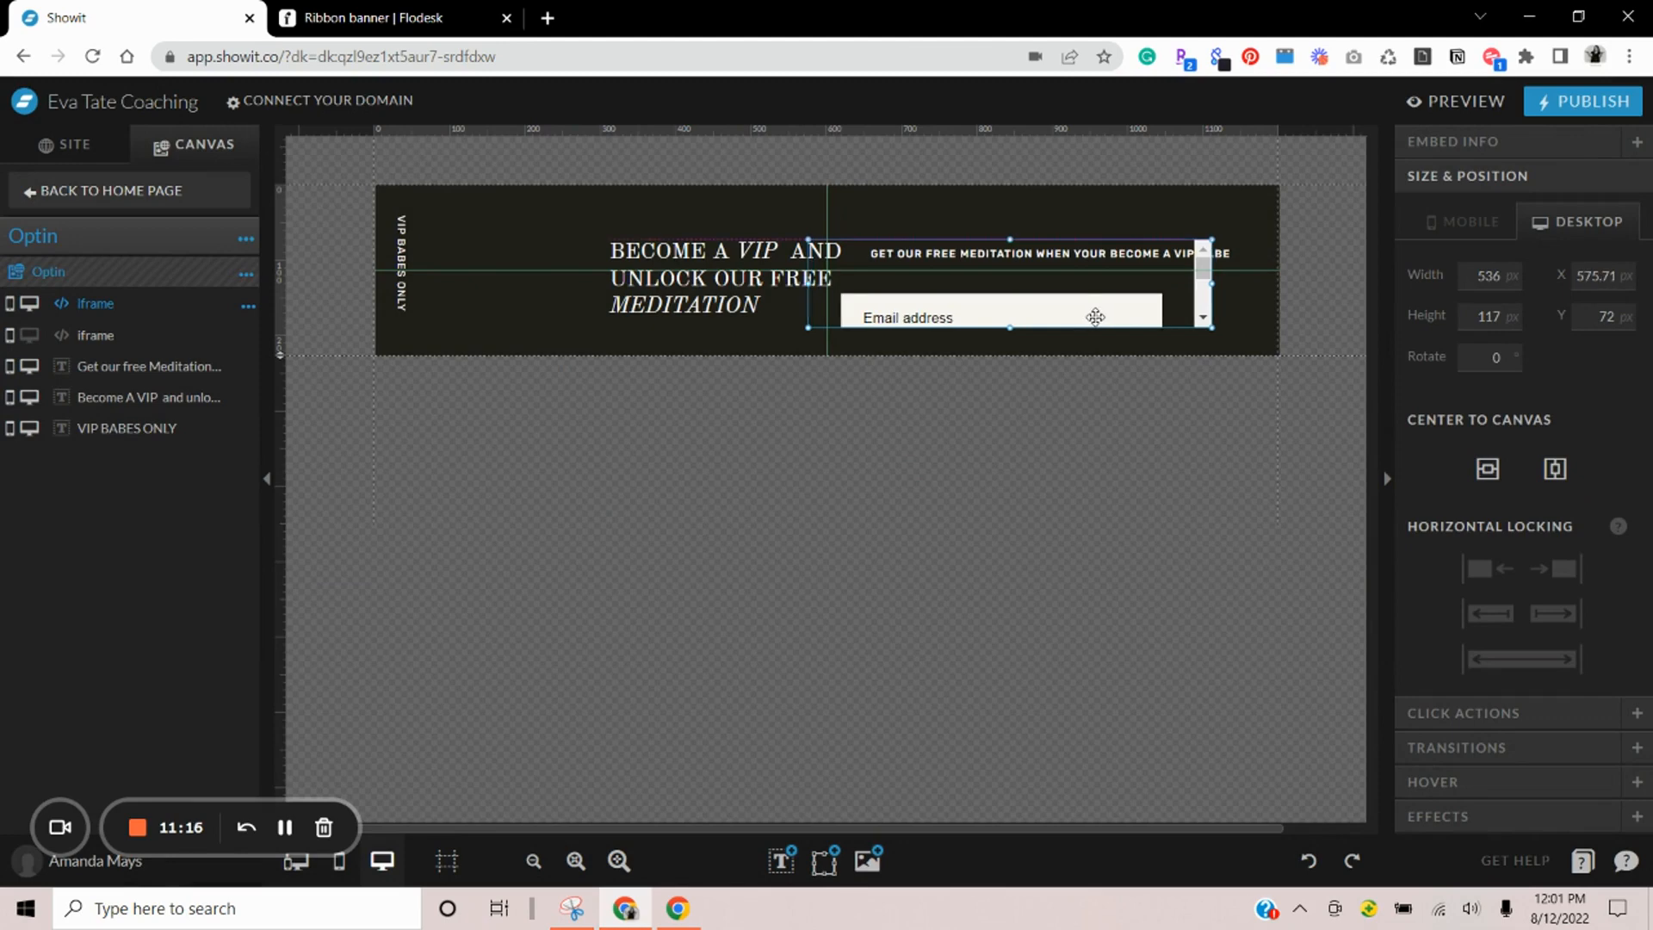
Fine-tune the embed's position to X 570, Y 70 px
left_click_drag(1095, 317, 1091, 317)
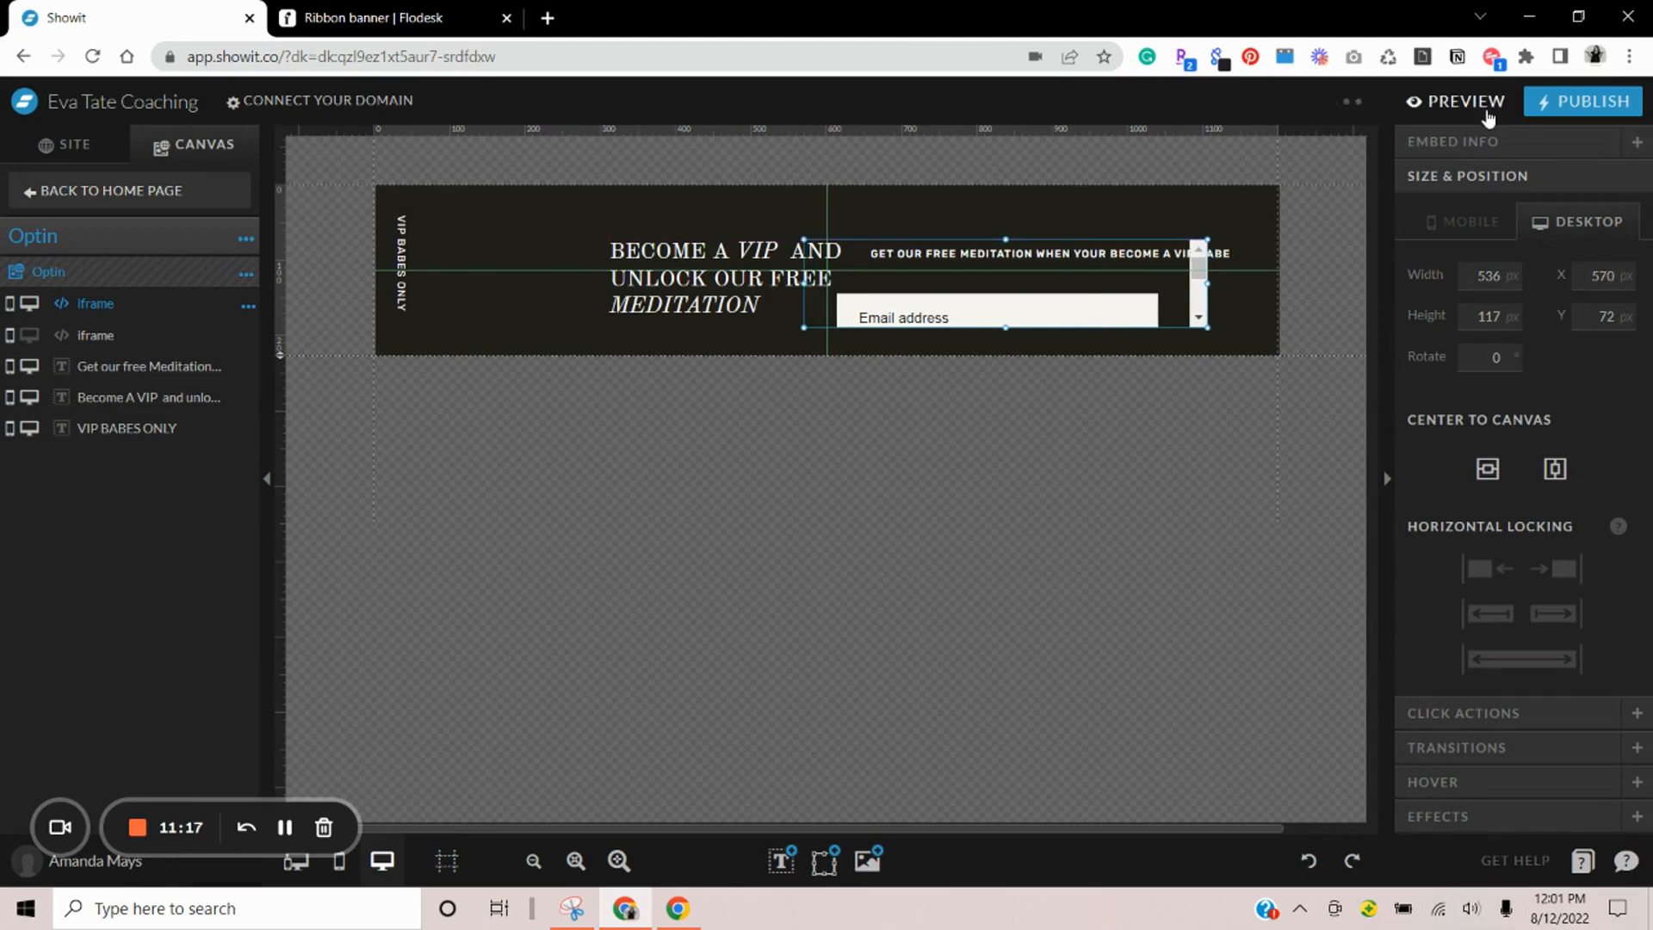
key("Up")
key("Up")
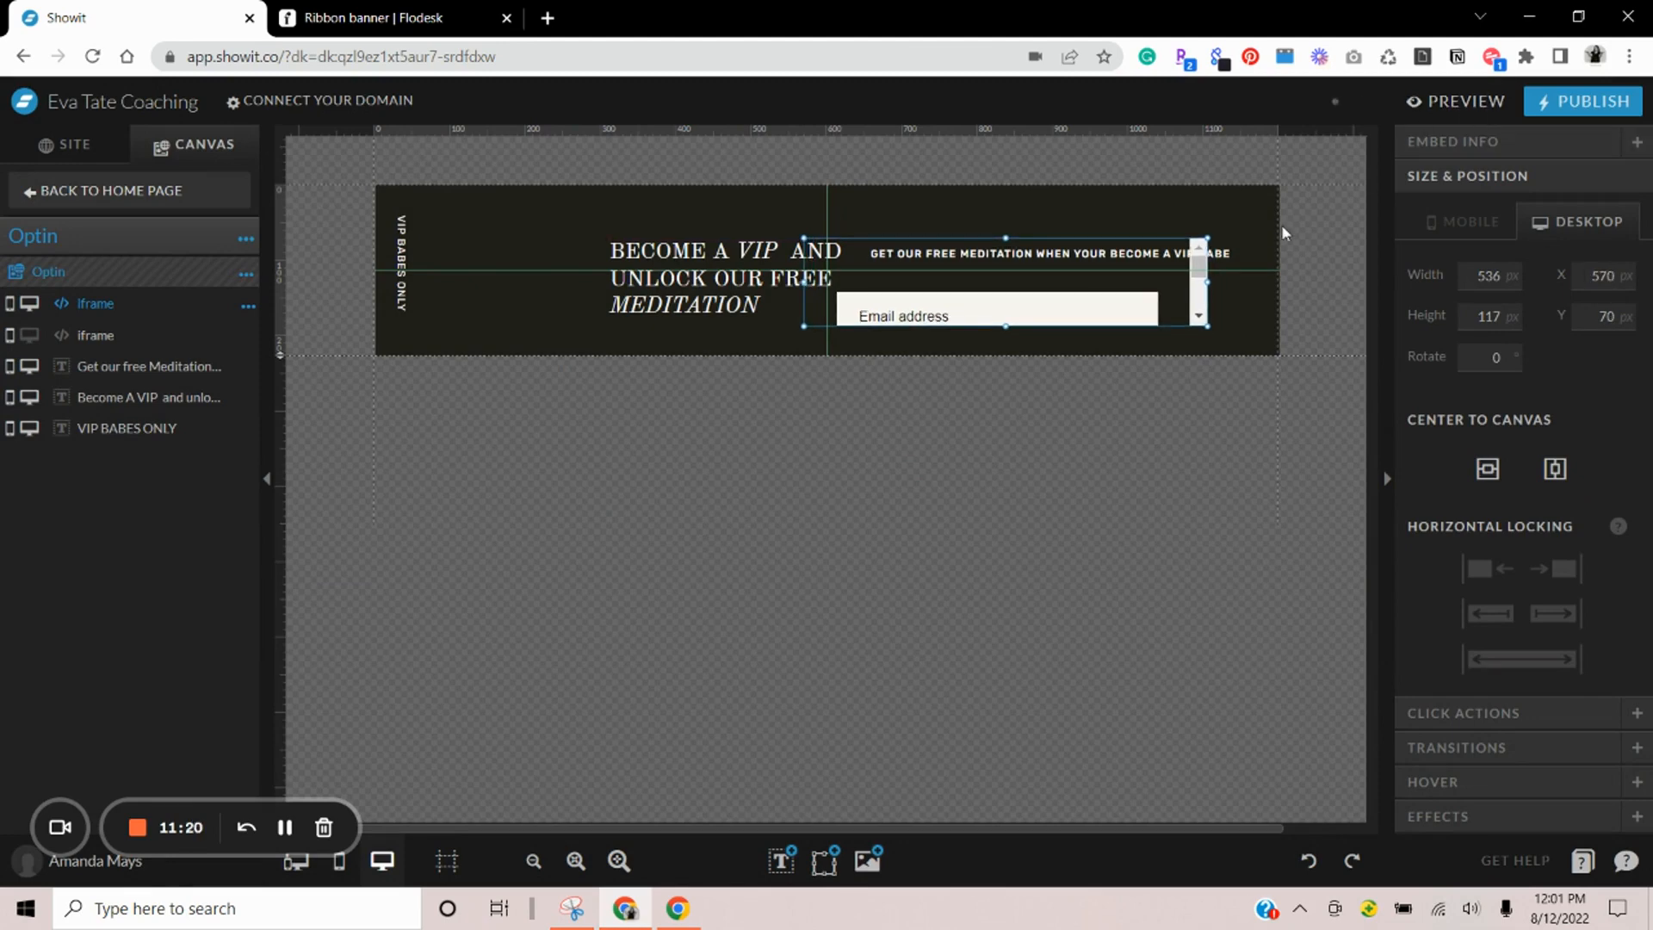
Preview the site down to the opt-in banner and activate the embedded form's email address field
left_click(1442, 101)
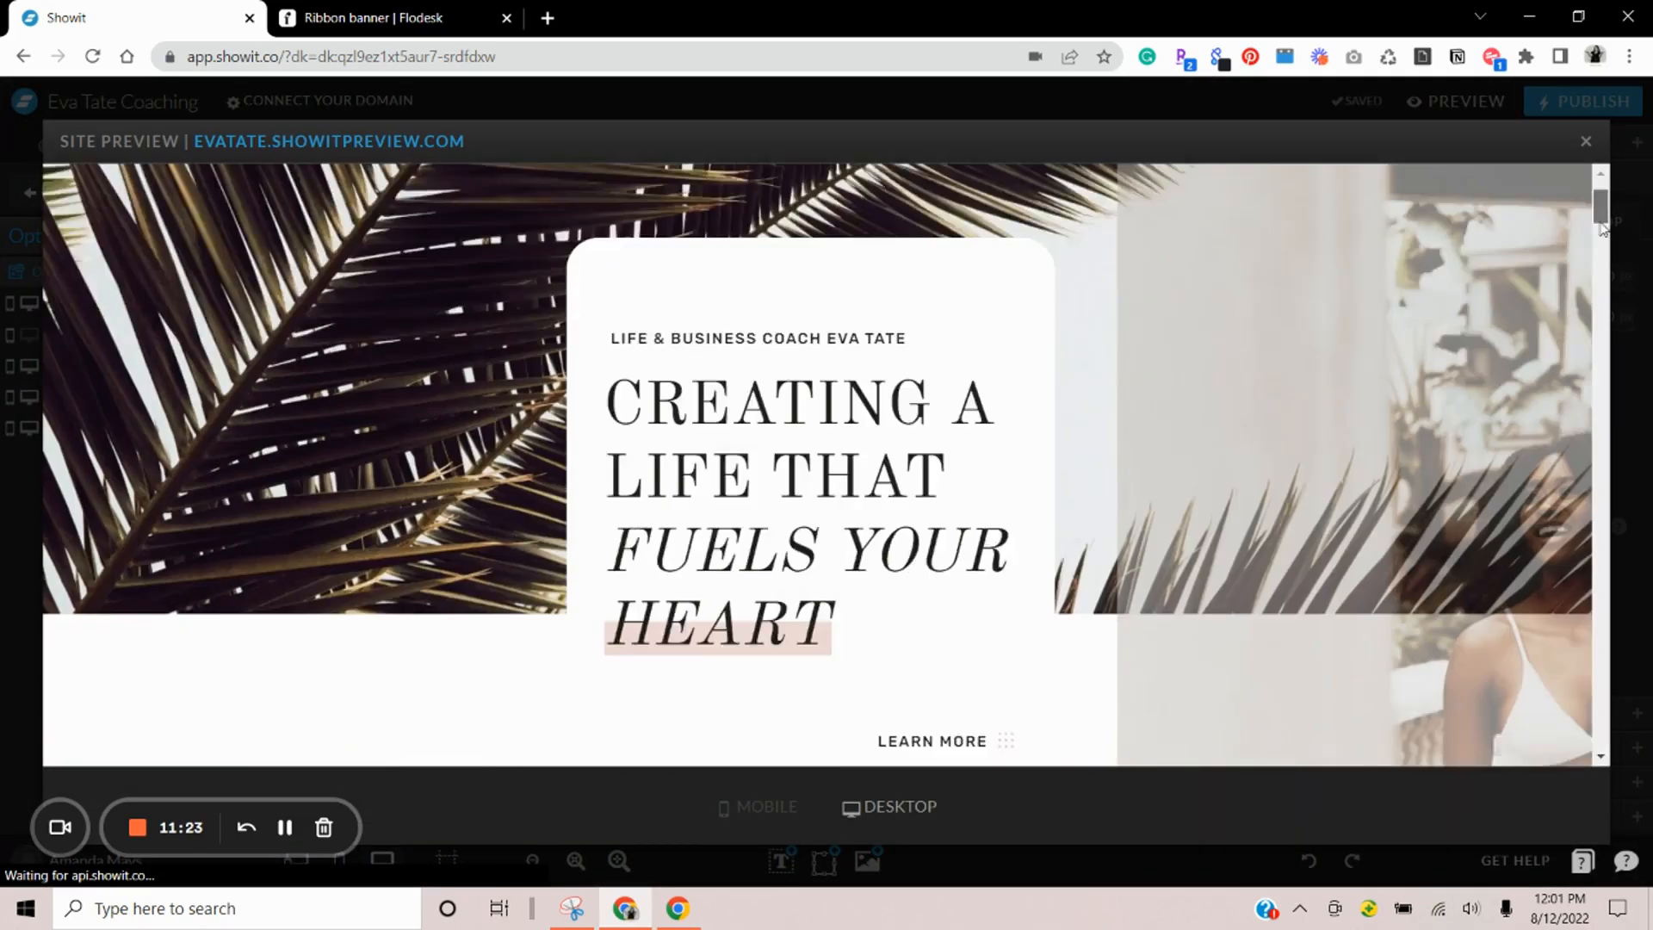
left_click_drag(1600, 207, 1599, 569)
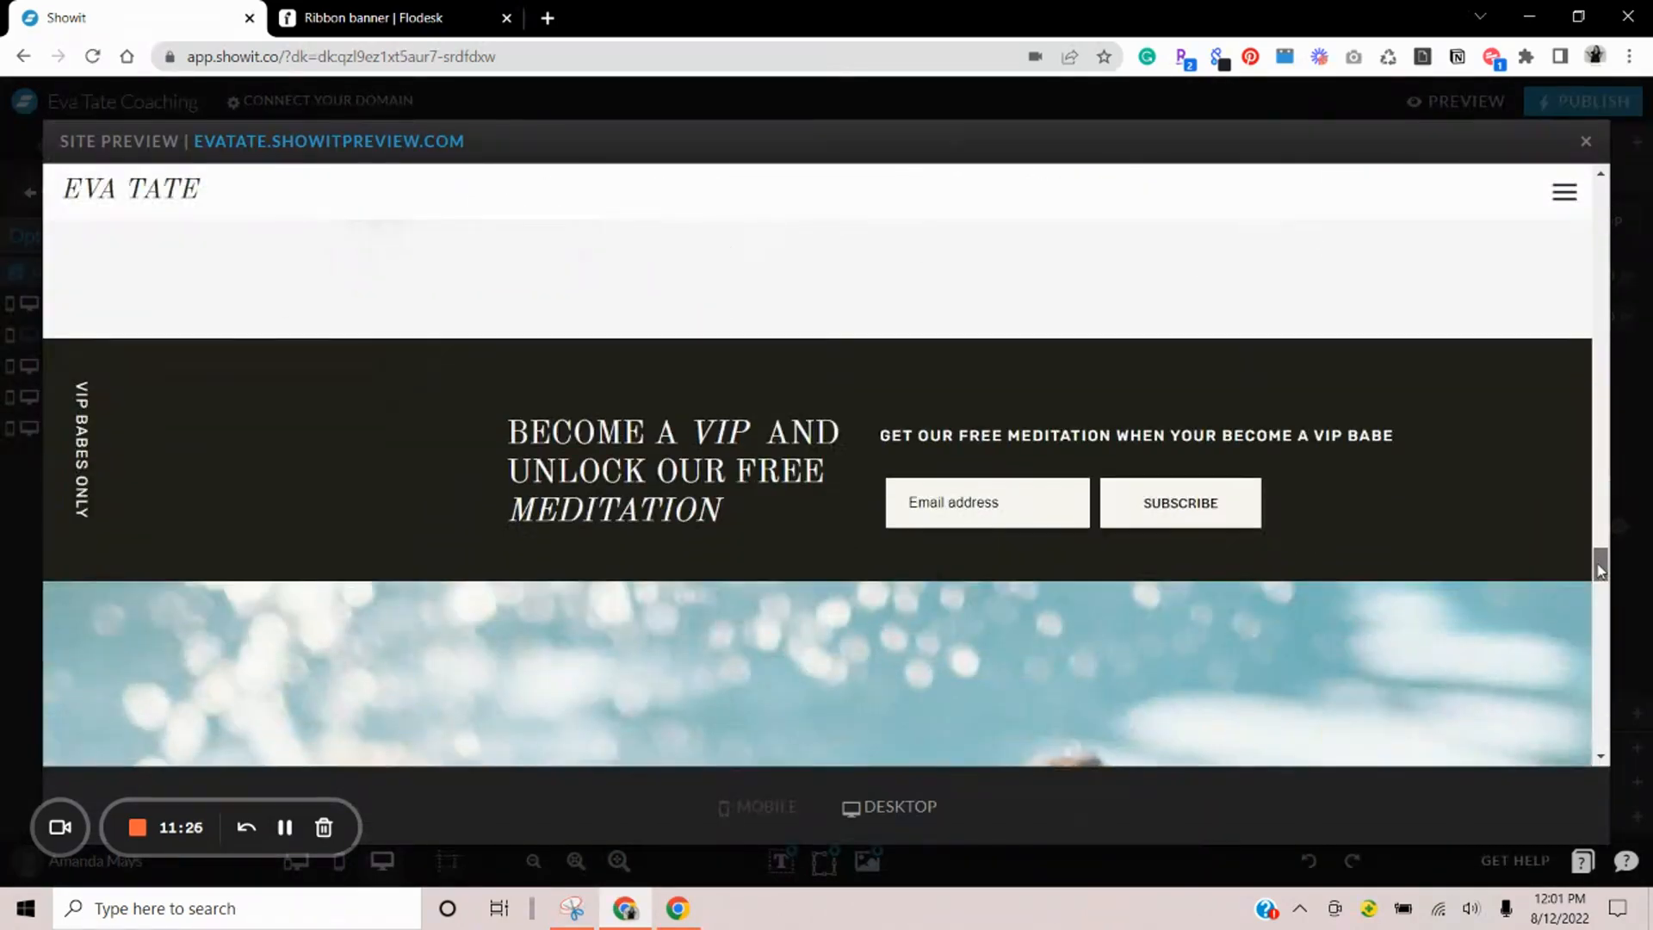
left_click(984, 504)
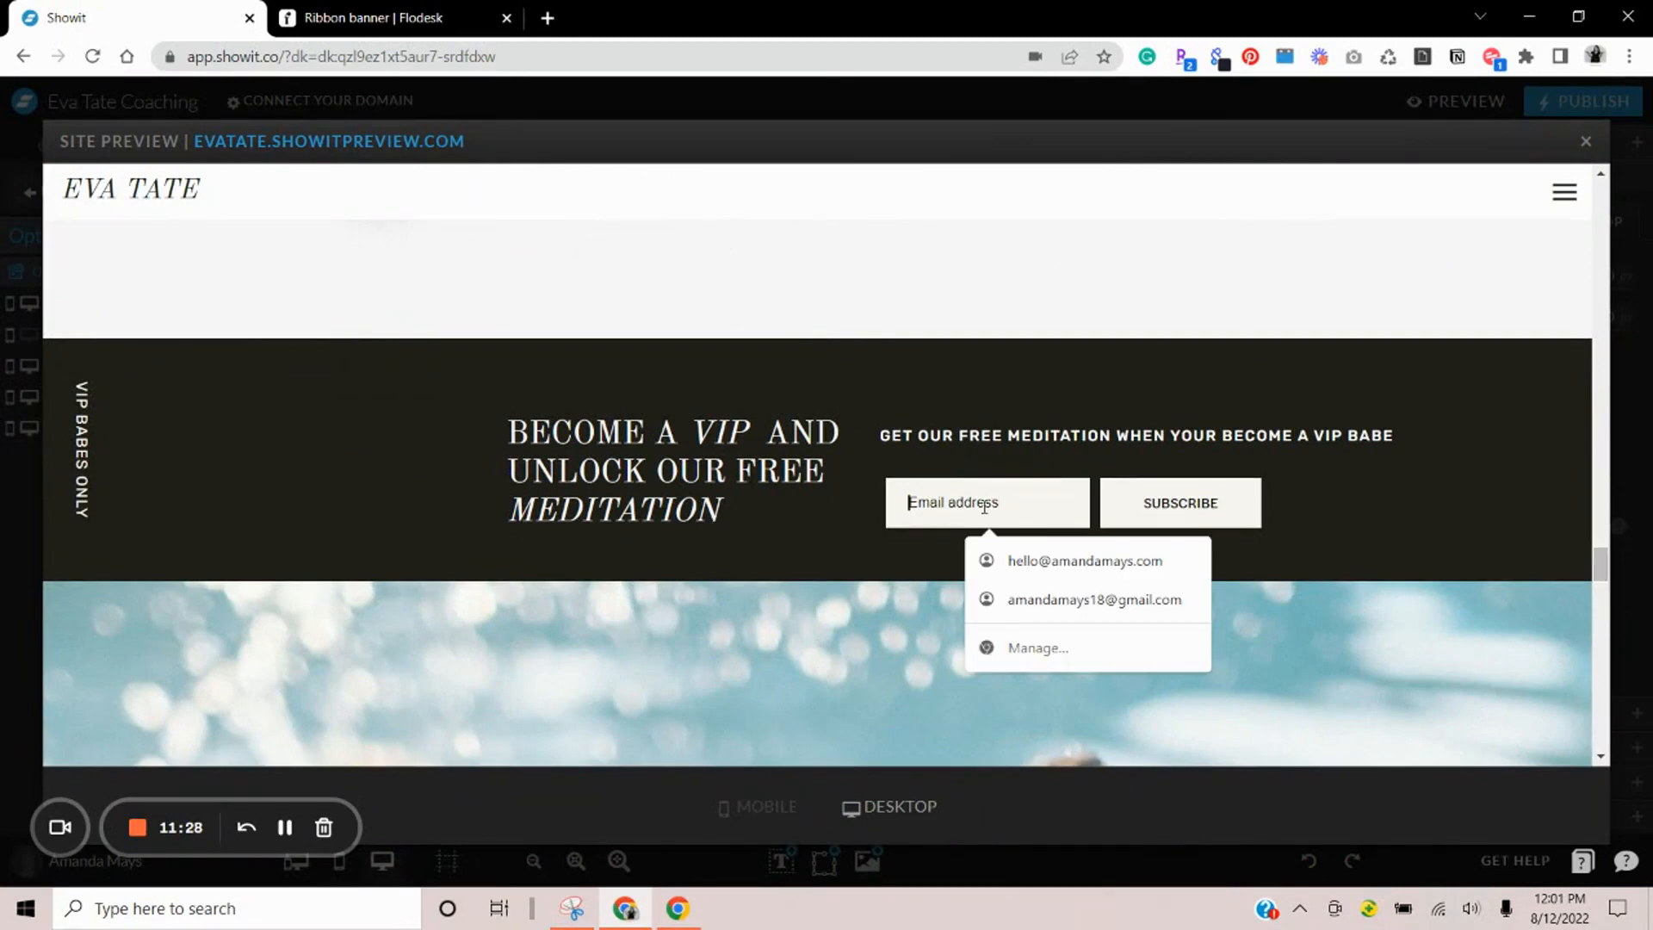